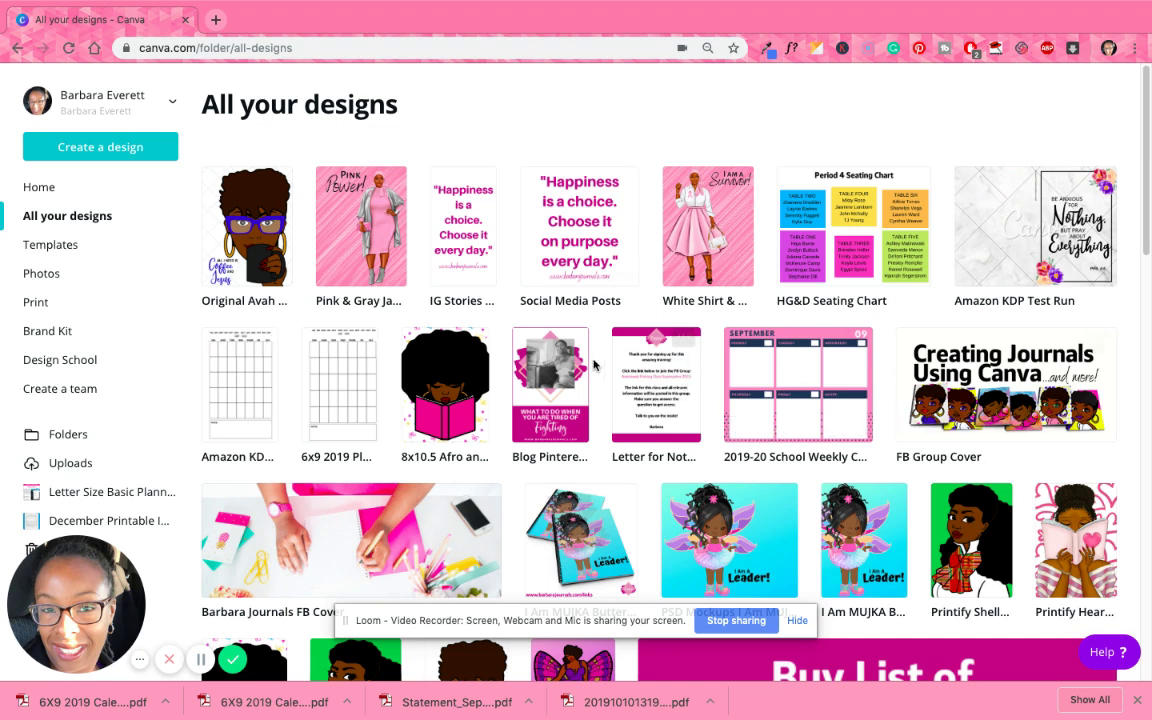
Refresh the list of all designs and open the 6X9 2019 Calendar Refill design for editing.
{"action": "scroll", "coordinate": [594, 366], "scroll_direction": "down", "scroll_amount": 5}
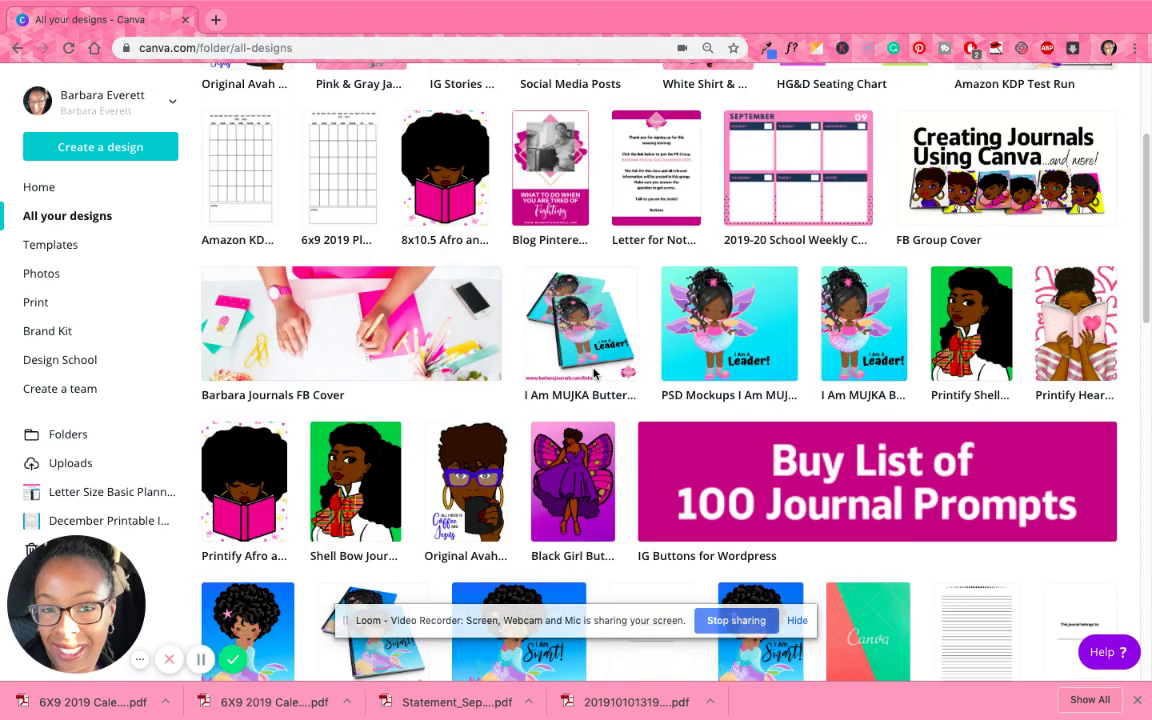
{"action": "scroll", "coordinate": [594, 372], "scroll_direction": "down", "scroll_amount": 10}
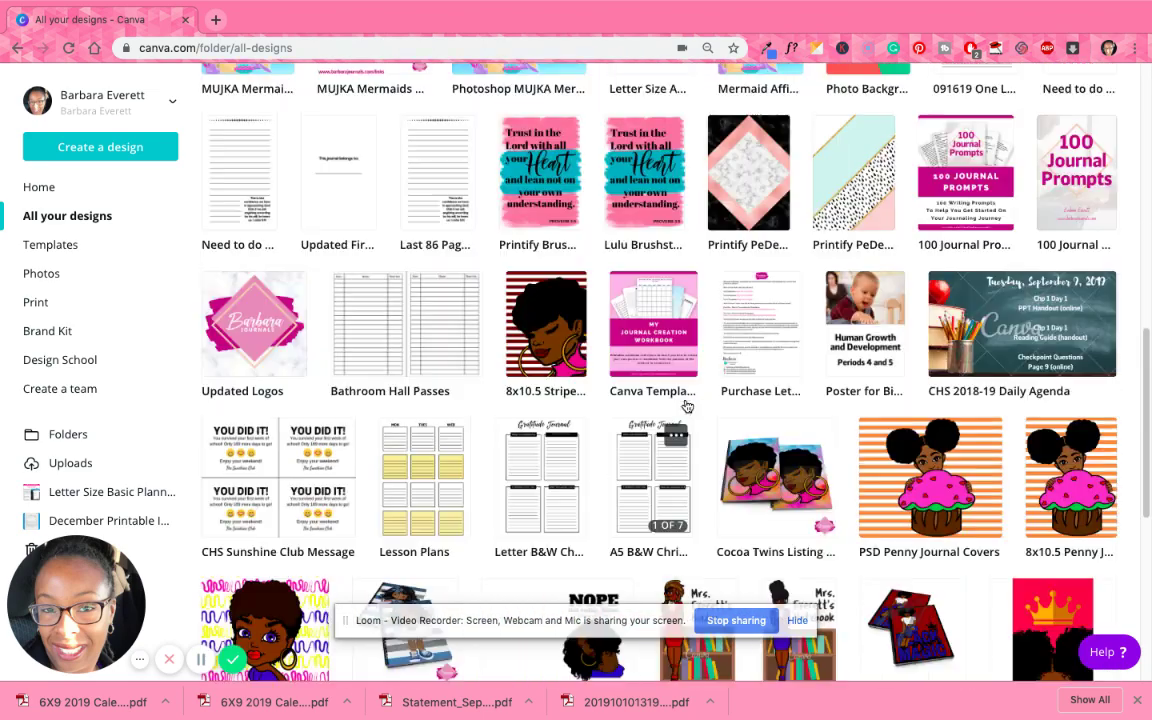
{"action": "scroll", "coordinate": [686, 403], "scroll_direction": "up", "scroll_amount": 15}
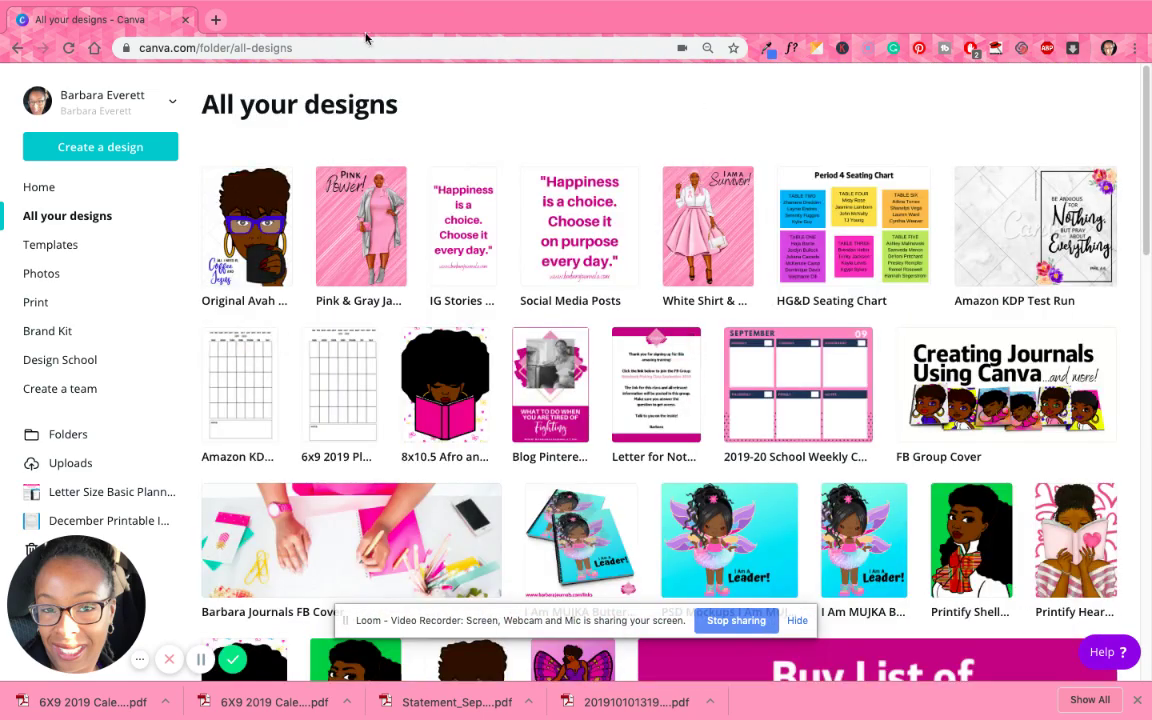
{"action": "left_click", "coordinate": [69, 48]}
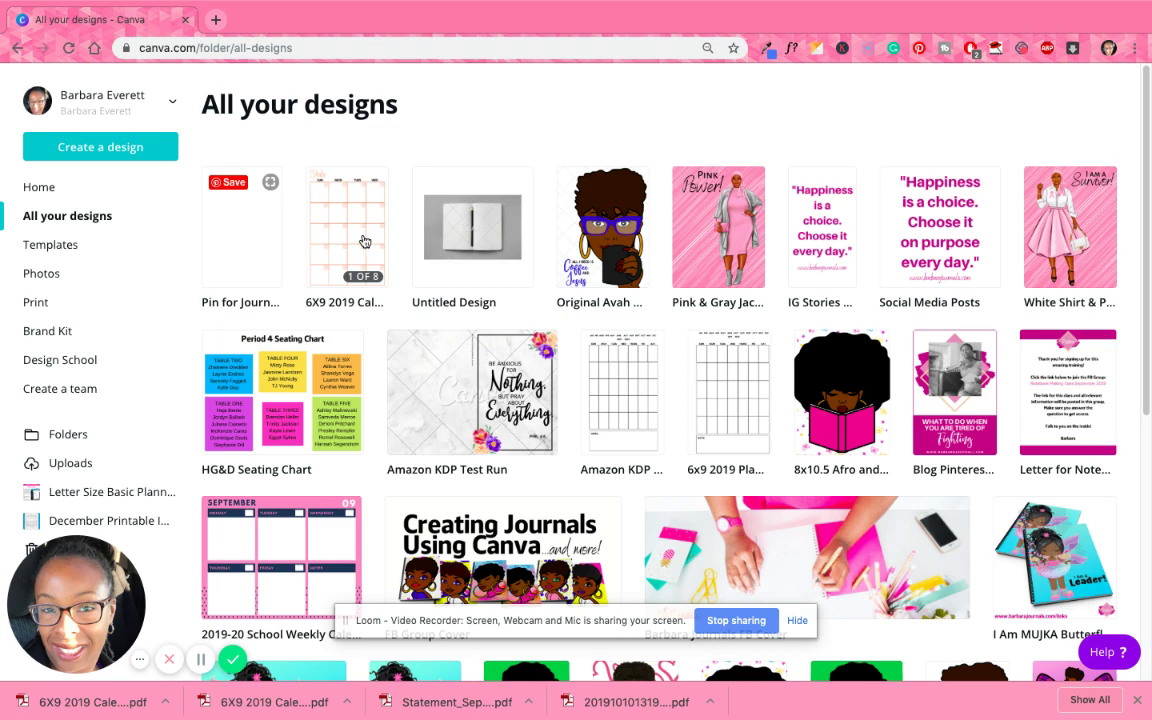
{"action": "left_click", "coordinate": [366, 241]}
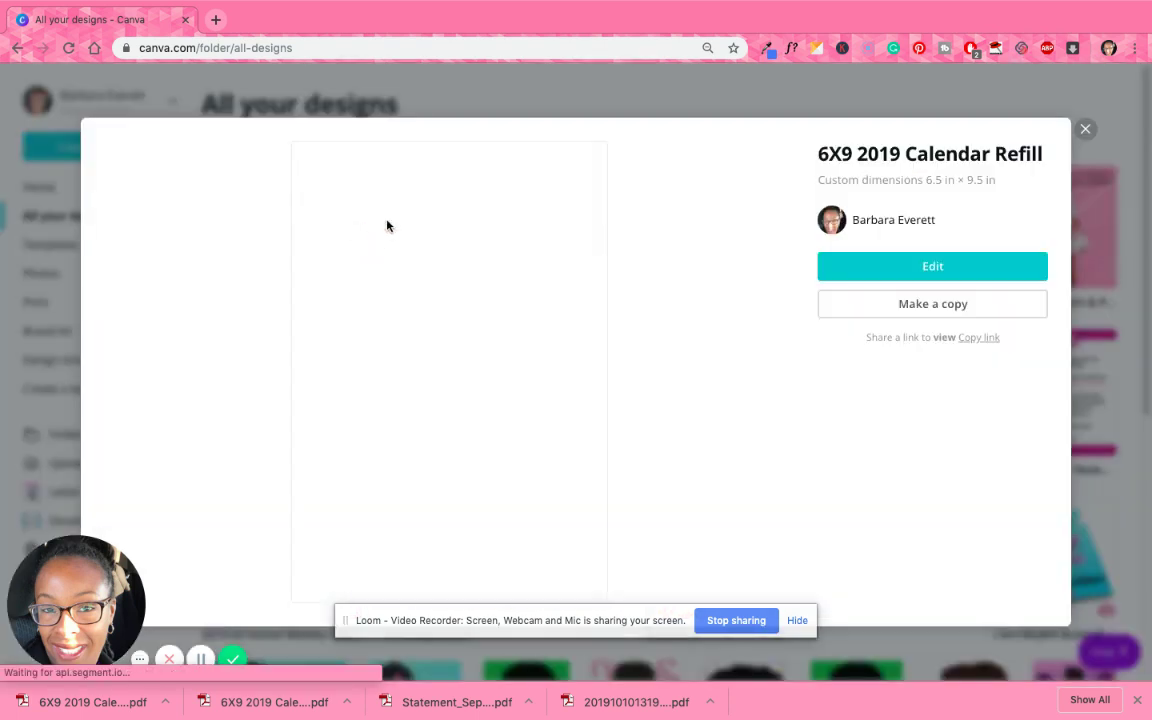
{"action": "left_click", "coordinate": [950, 267]}
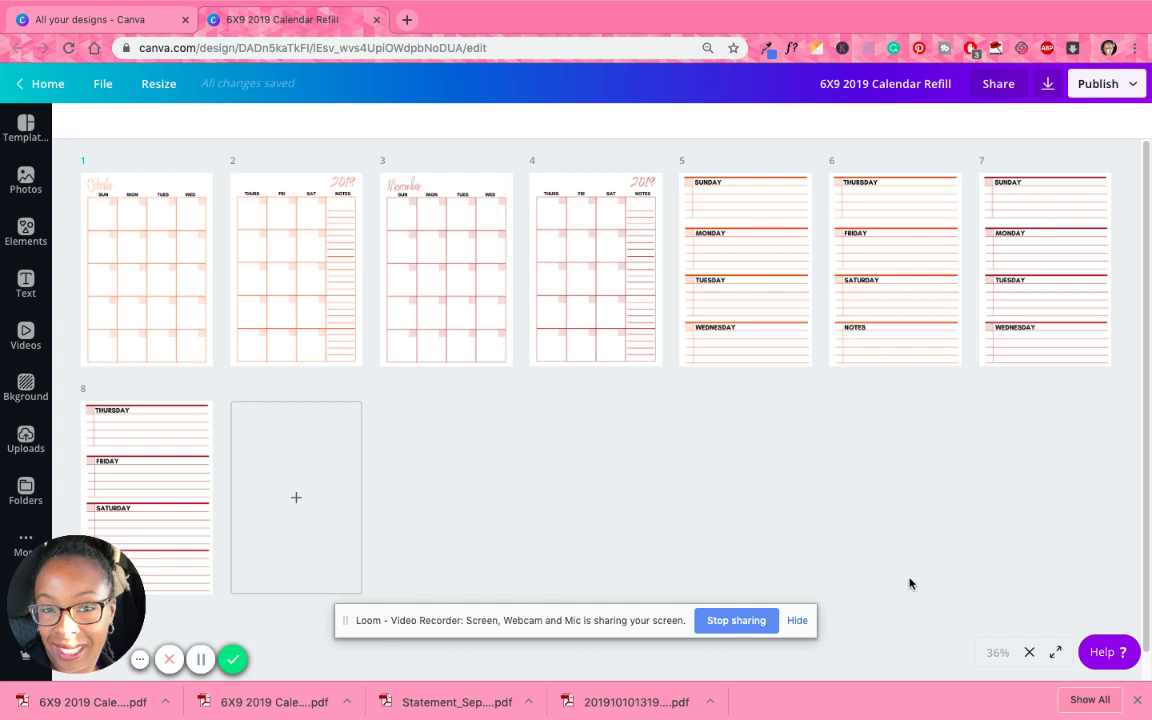
Leave the page grid view and add a blank page after page 8 of the calendar.
{"action": "left_click", "coordinate": [1029, 652]}
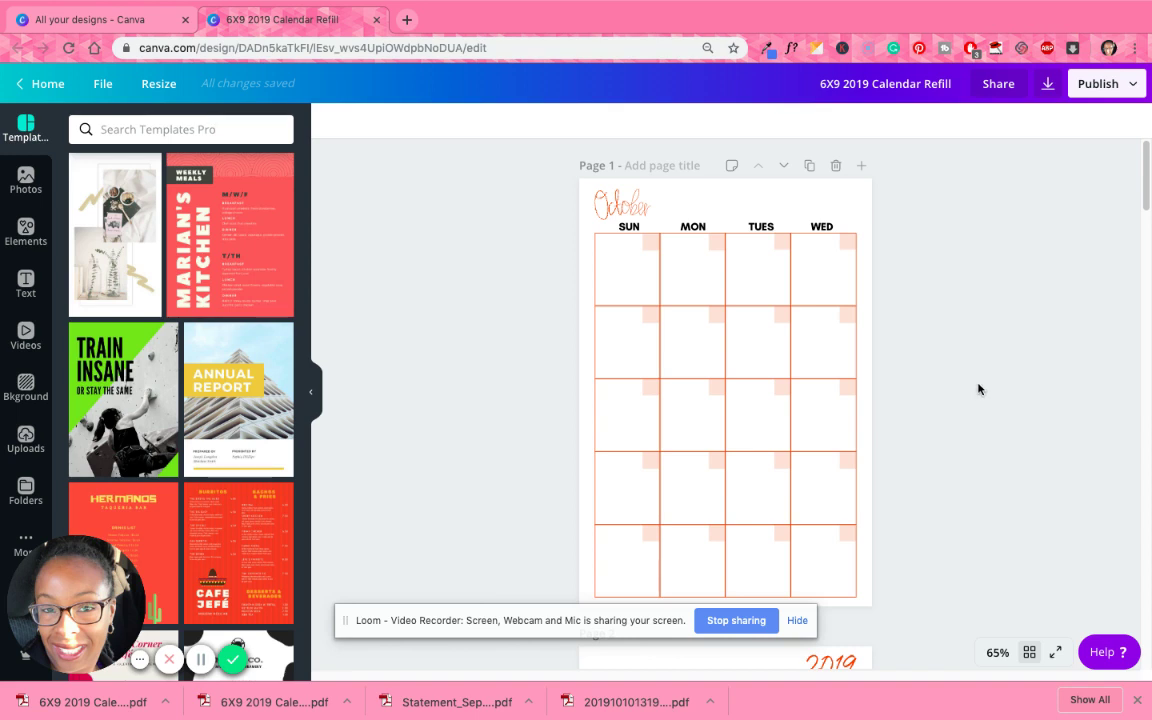
{"action": "scroll", "coordinate": [964, 372], "scroll_direction": "down", "scroll_amount": 8}
{"action": "scroll", "coordinate": [928, 382], "scroll_direction": "down", "scroll_amount": 10}
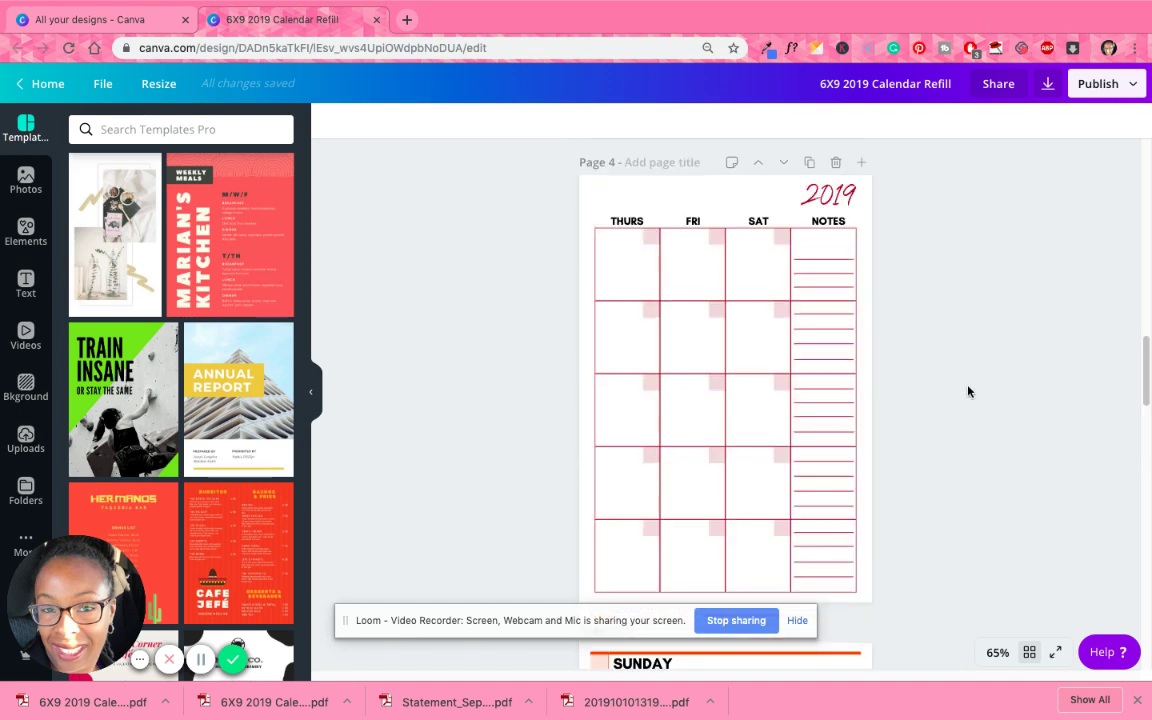
{"action": "scroll", "coordinate": [967, 391], "scroll_direction": "up", "scroll_amount": 18}
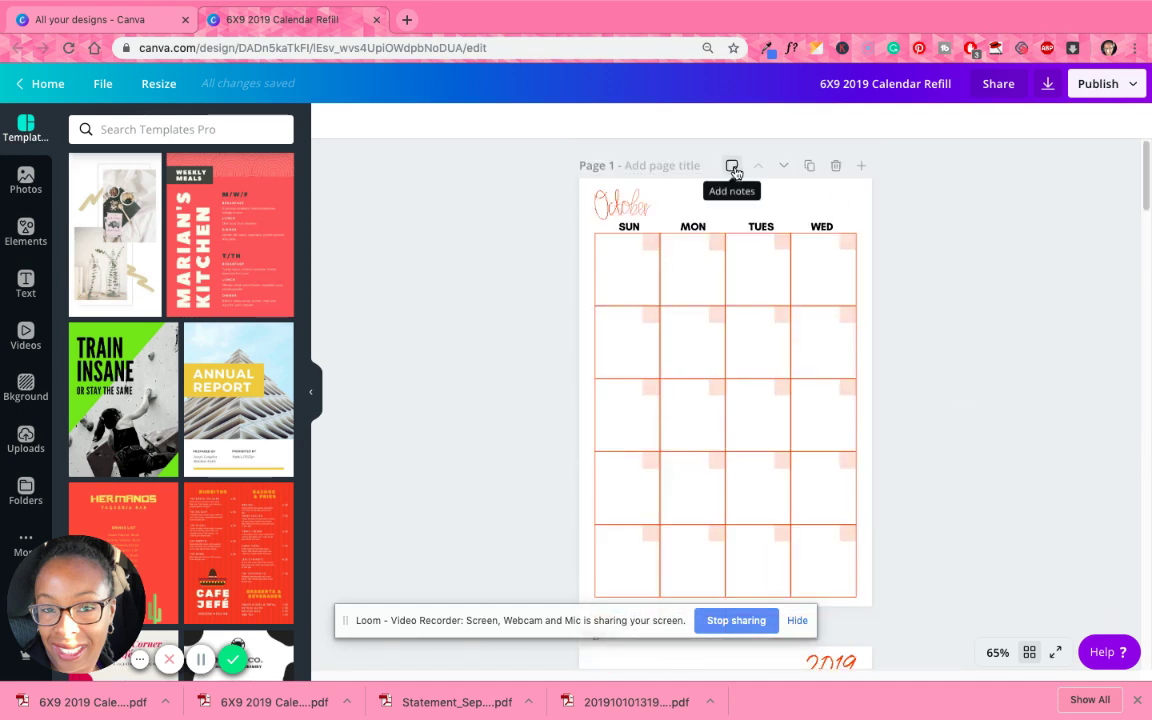
{"action": "scroll", "coordinate": [953, 347], "scroll_direction": "down", "scroll_amount": 20}
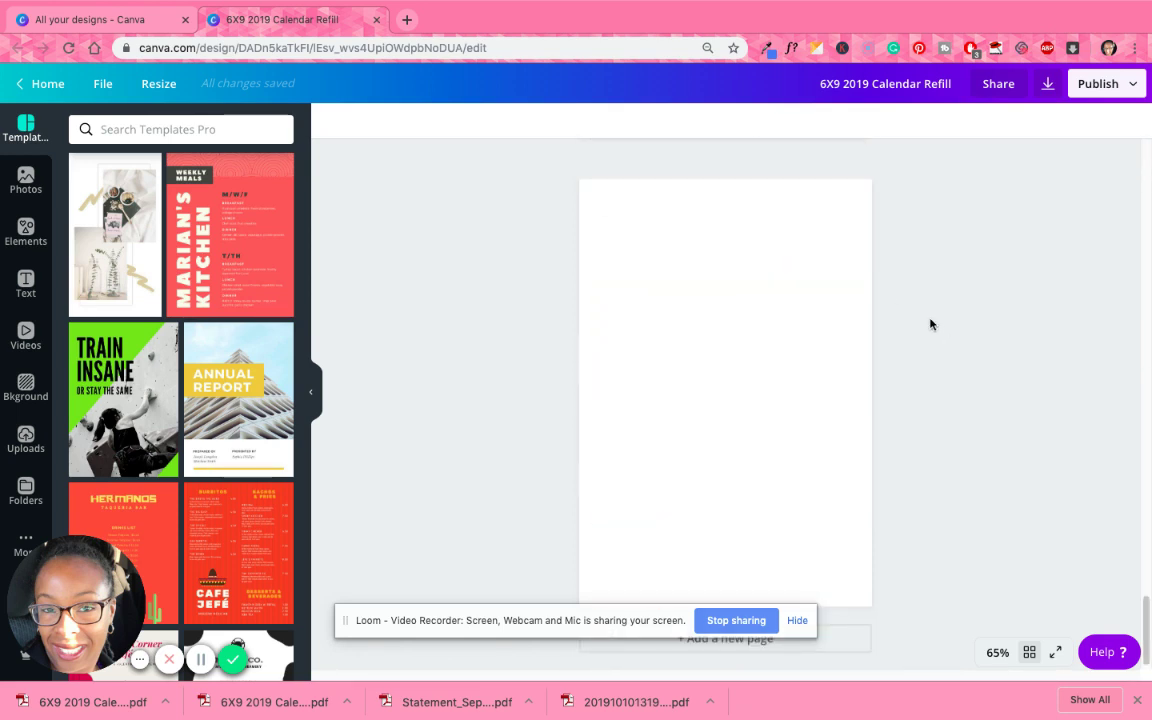
{"action": "scroll", "coordinate": [735, 268], "scroll_direction": "up", "scroll_amount": 5}
{"action": "scroll", "coordinate": [825, 335], "scroll_direction": "down", "scroll_amount": 8}
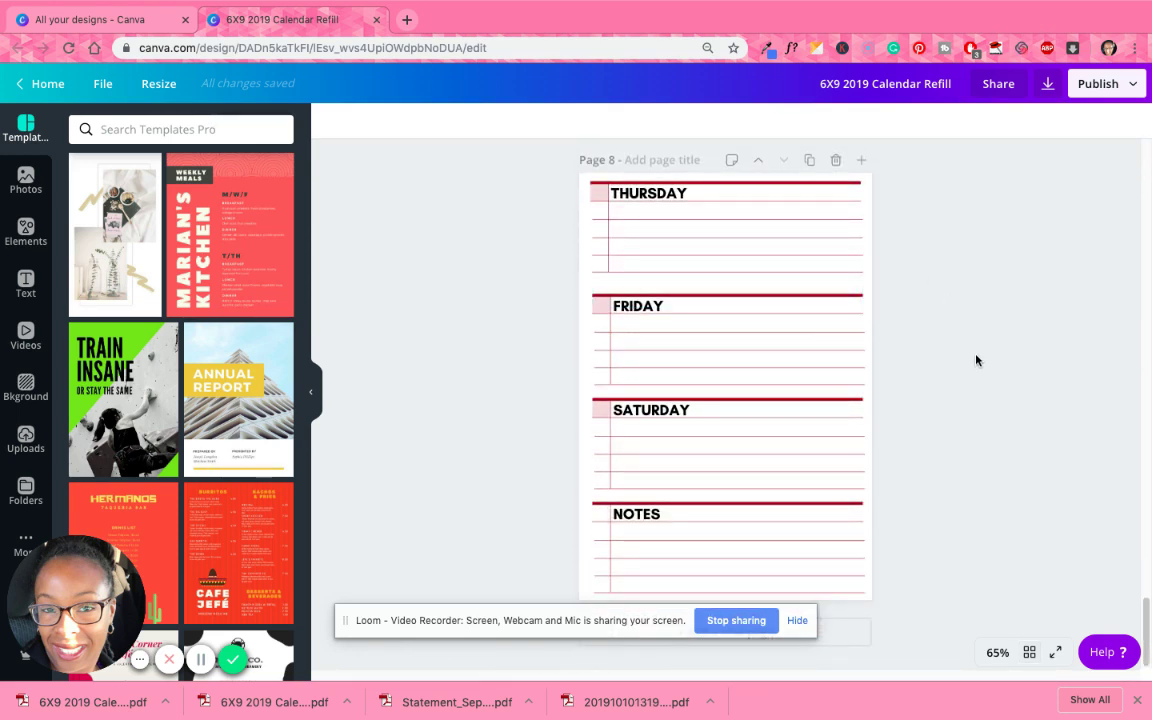
{"action": "left_click", "coordinate": [851, 641]}
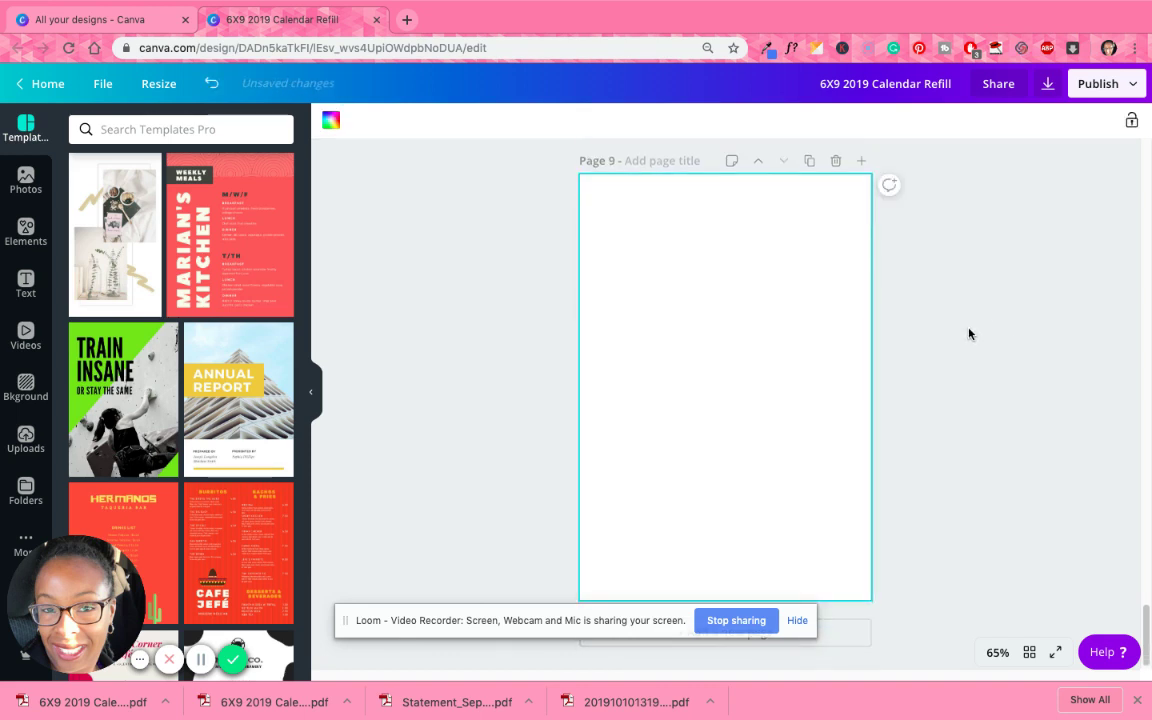
Search the elements for "december" and place the handwritten December lettering, reduced to a small title, in page 9's upper-left corner.
{"action": "scroll", "coordinate": [968, 335], "scroll_direction": "up", "scroll_amount": 20}
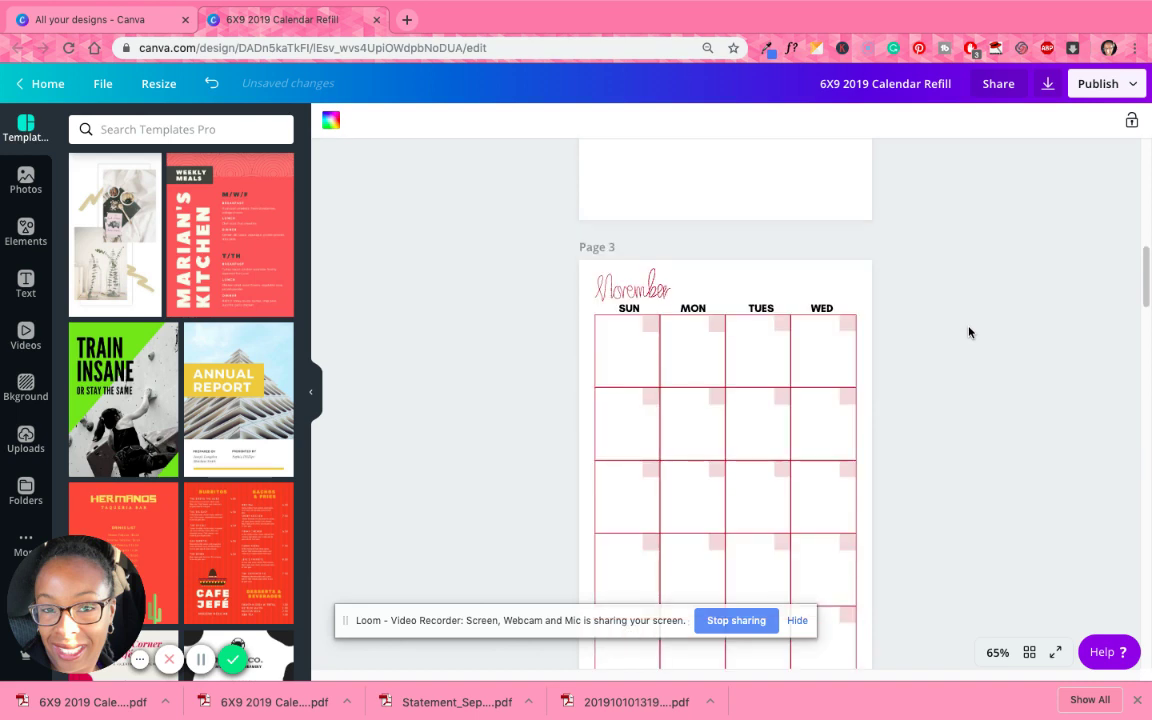
{"action": "scroll", "coordinate": [968, 332], "scroll_direction": "down", "scroll_amount": 15}
{"action": "scroll", "coordinate": [968, 332], "scroll_direction": "down", "scroll_amount": 2}
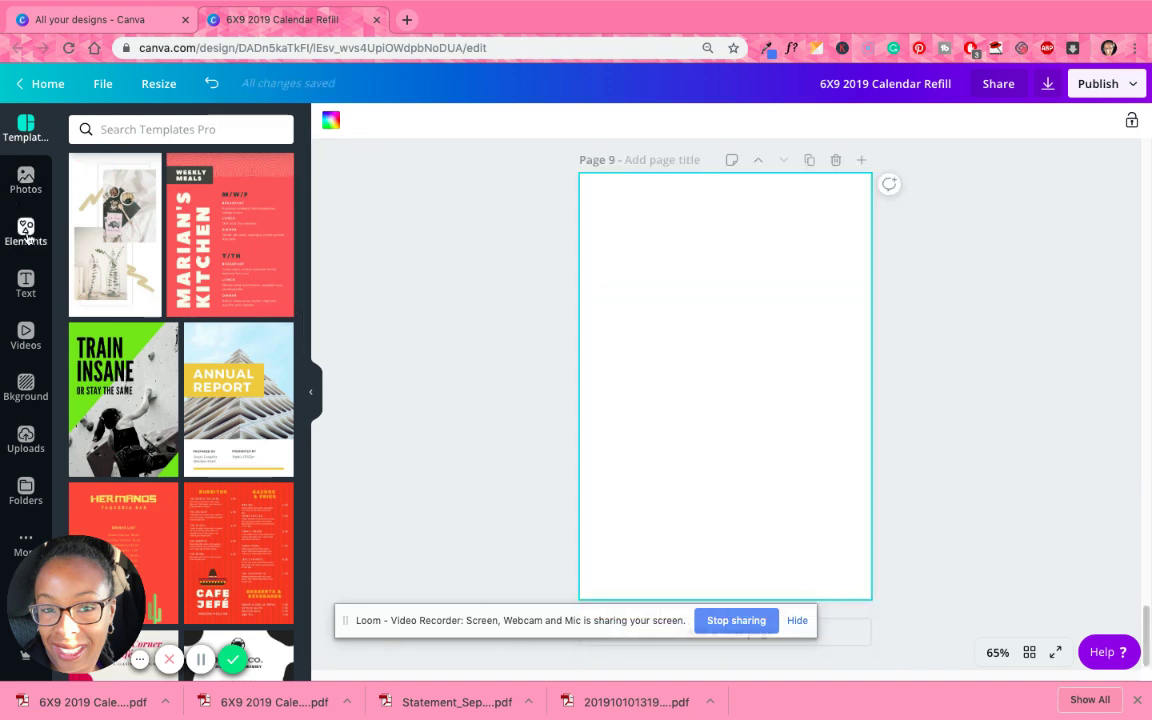
{"action": "left_click", "coordinate": [26, 230]}
{"action": "left_click", "coordinate": [133, 128]}
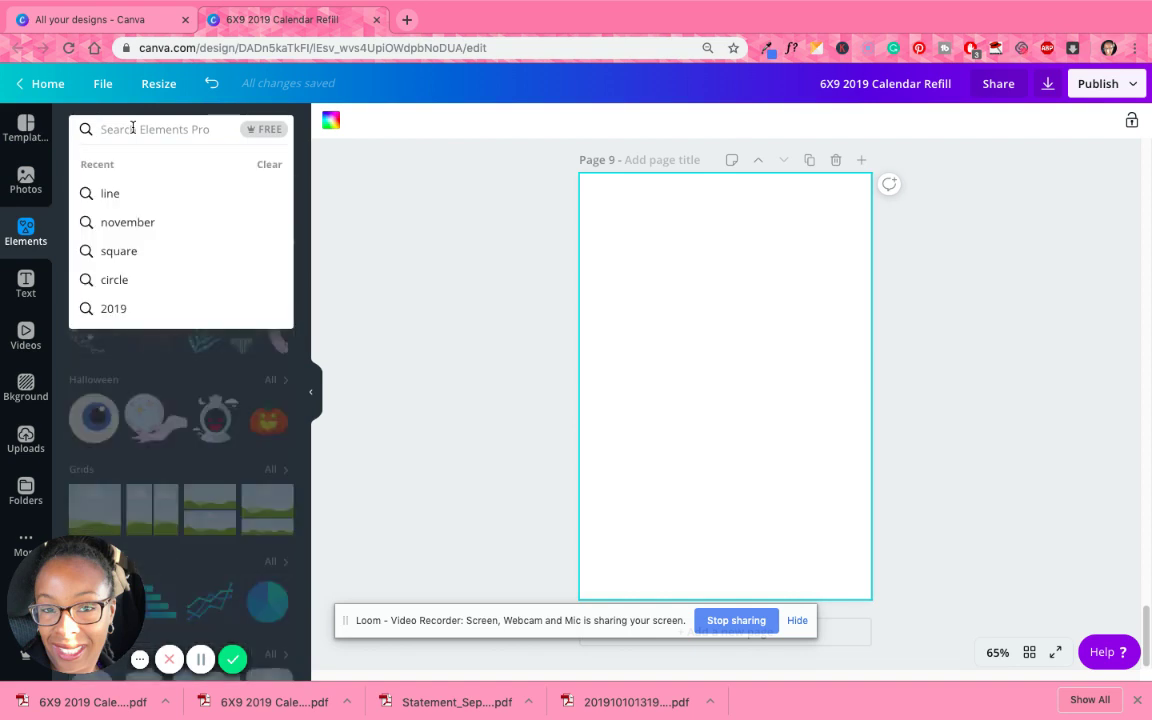
{"action": "type", "text": "december"}
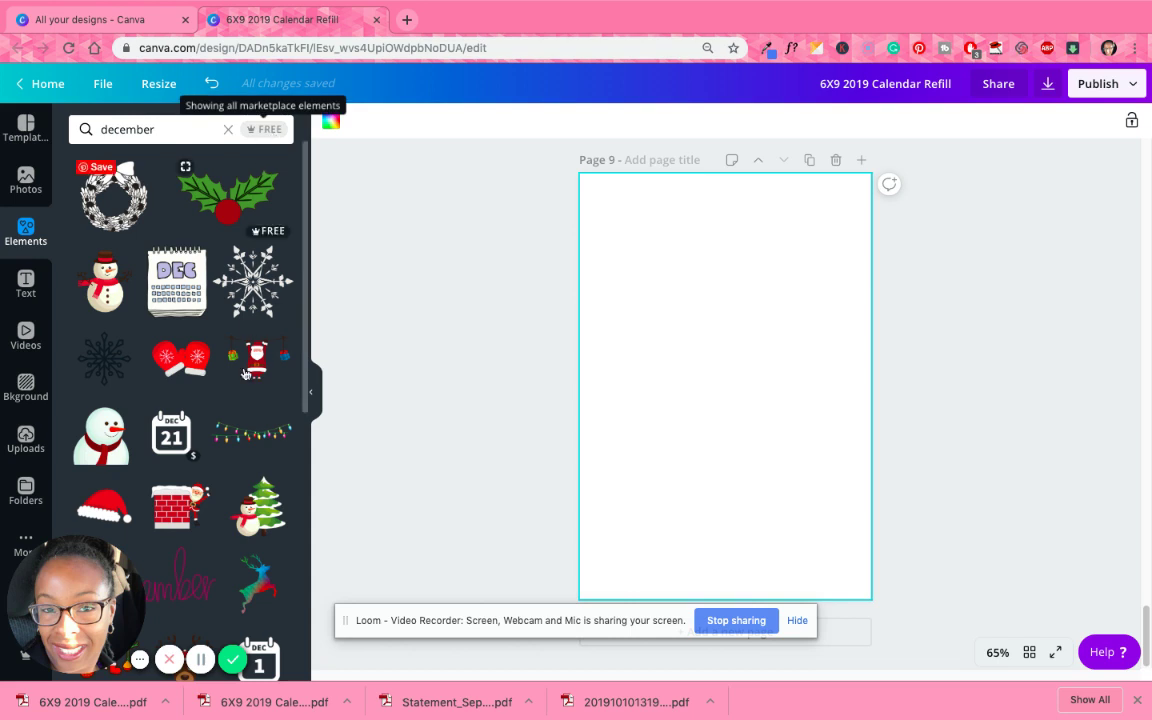
{"action": "left_click", "coordinate": [175, 592]}
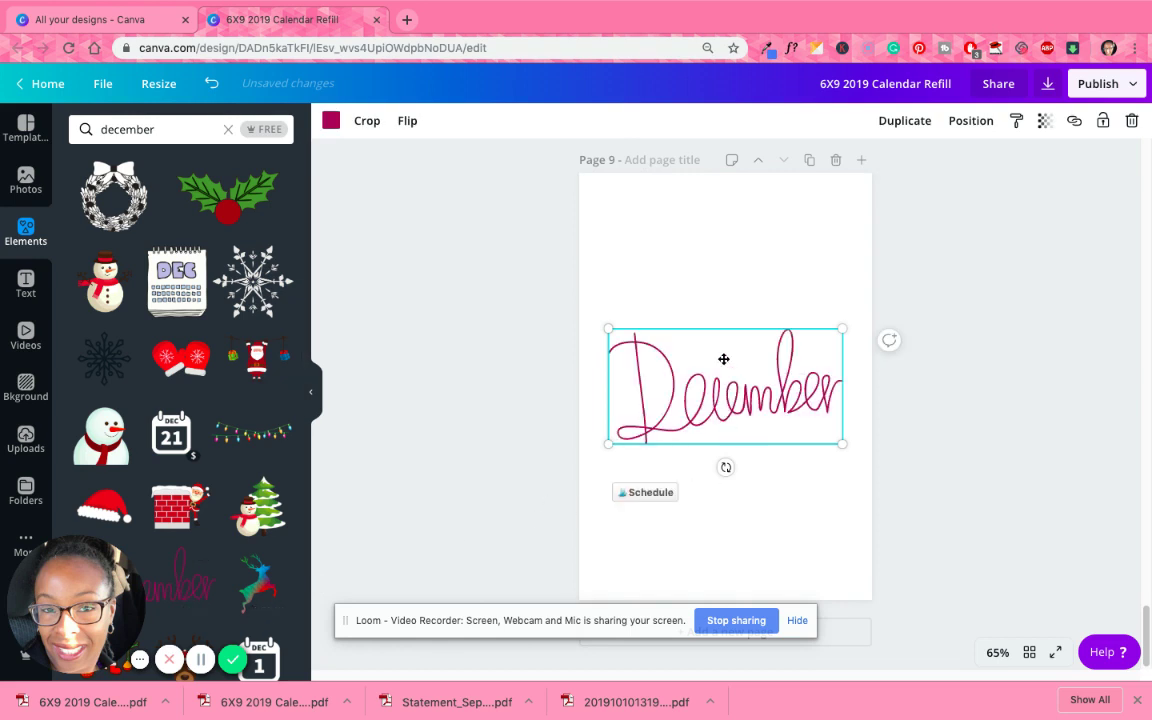
{"action": "left_click_drag", "start_coordinate": [722, 357], "coordinate": [706, 279]}
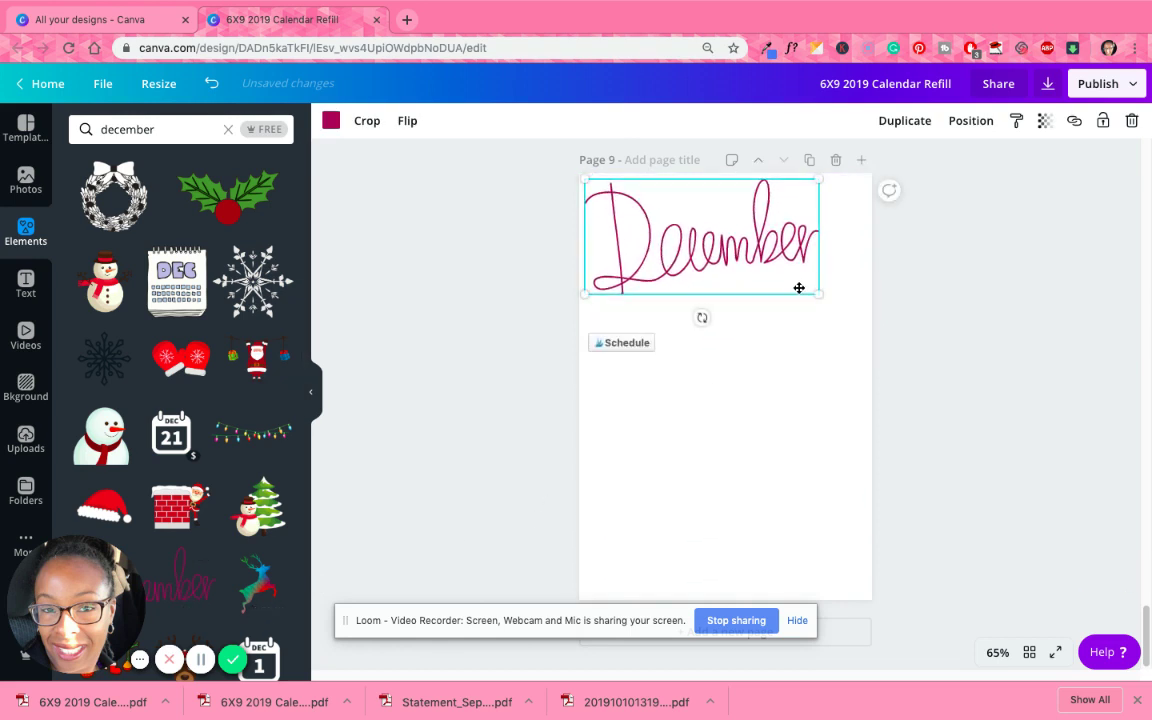
{"action": "left_click_drag", "start_coordinate": [793, 284], "coordinate": [654, 243]}
Search the elements for "square" and add the hollow square outline with sharp corners to page 9.
{"action": "scroll", "coordinate": [686, 321], "scroll_direction": "up", "scroll_amount": 15}
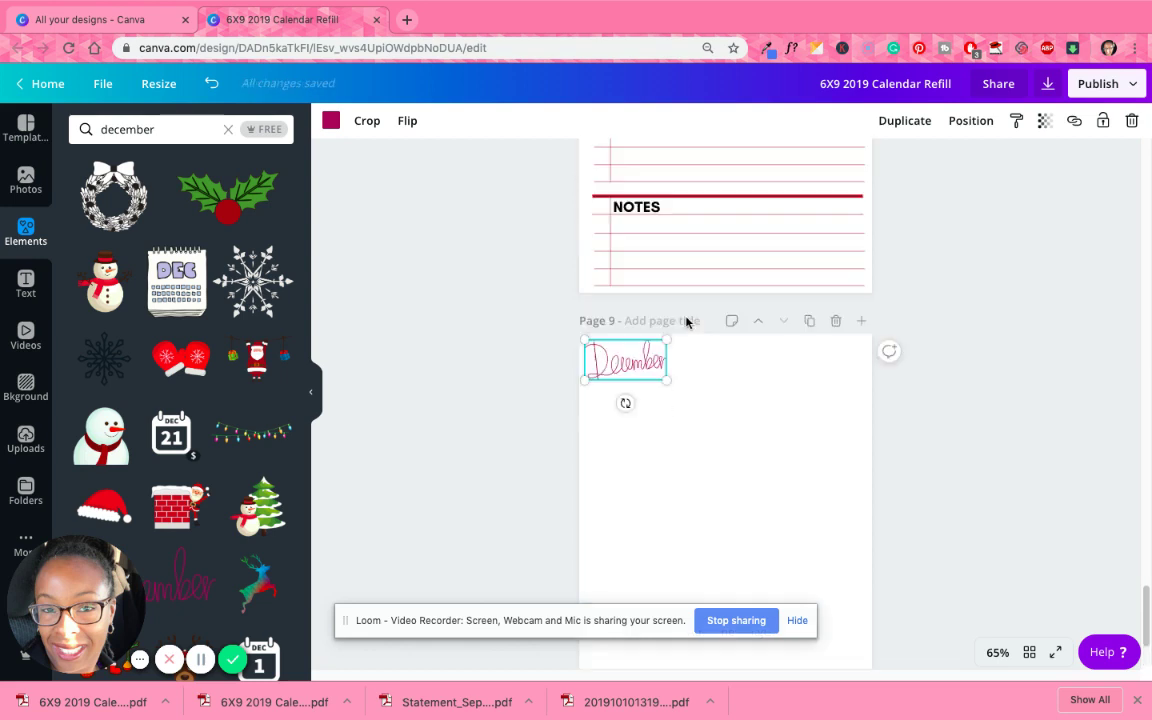
{"action": "scroll", "coordinate": [686, 321], "scroll_direction": "up", "scroll_amount": 20}
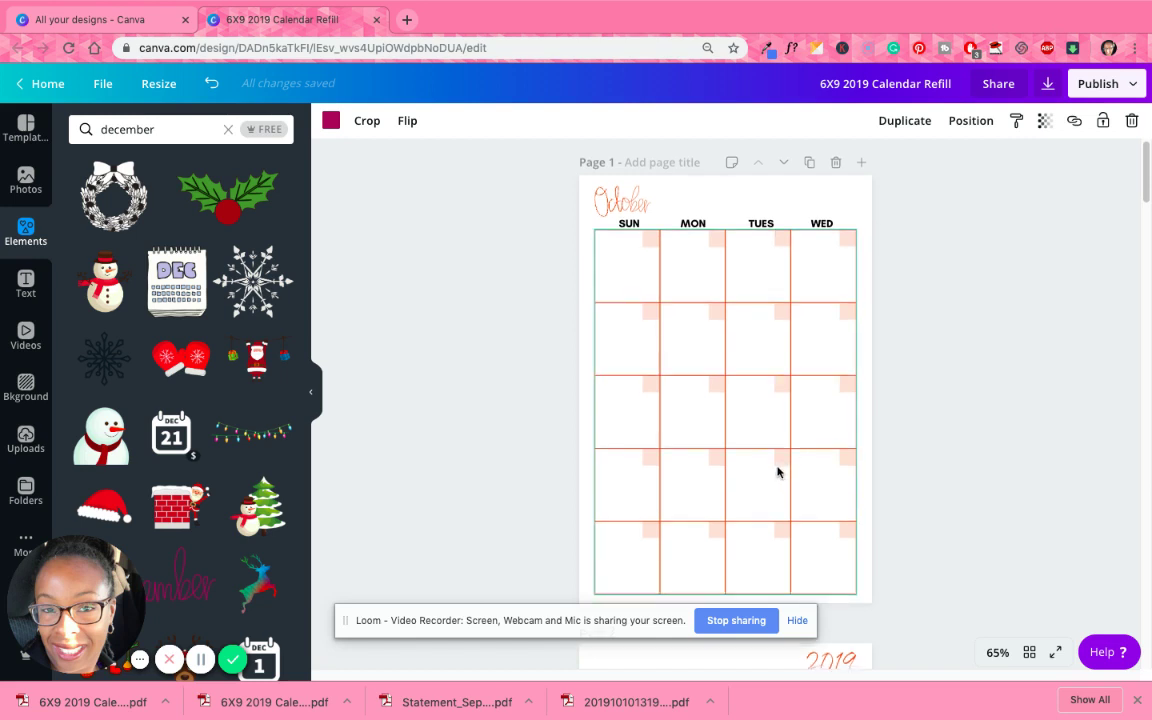
{"action": "scroll", "coordinate": [779, 470], "scroll_direction": "down", "scroll_amount": 5}
{"action": "scroll", "coordinate": [765, 455], "scroll_direction": "down", "scroll_amount": 20}
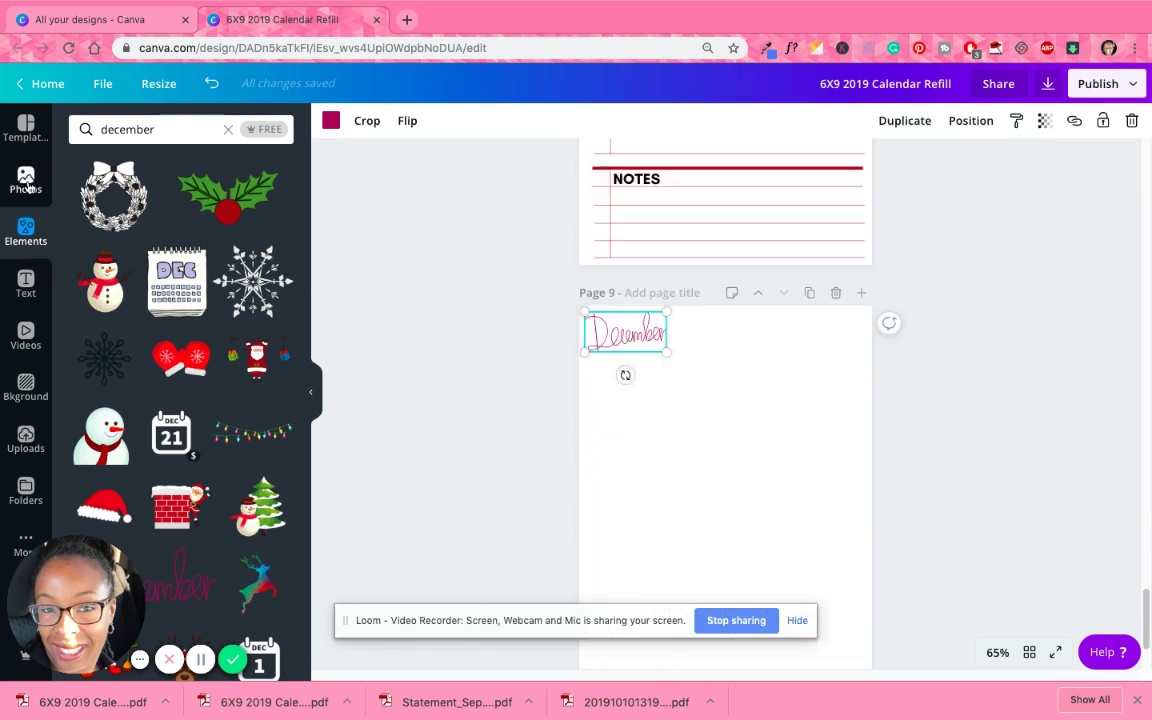
{"action": "double_click", "coordinate": [148, 128]}
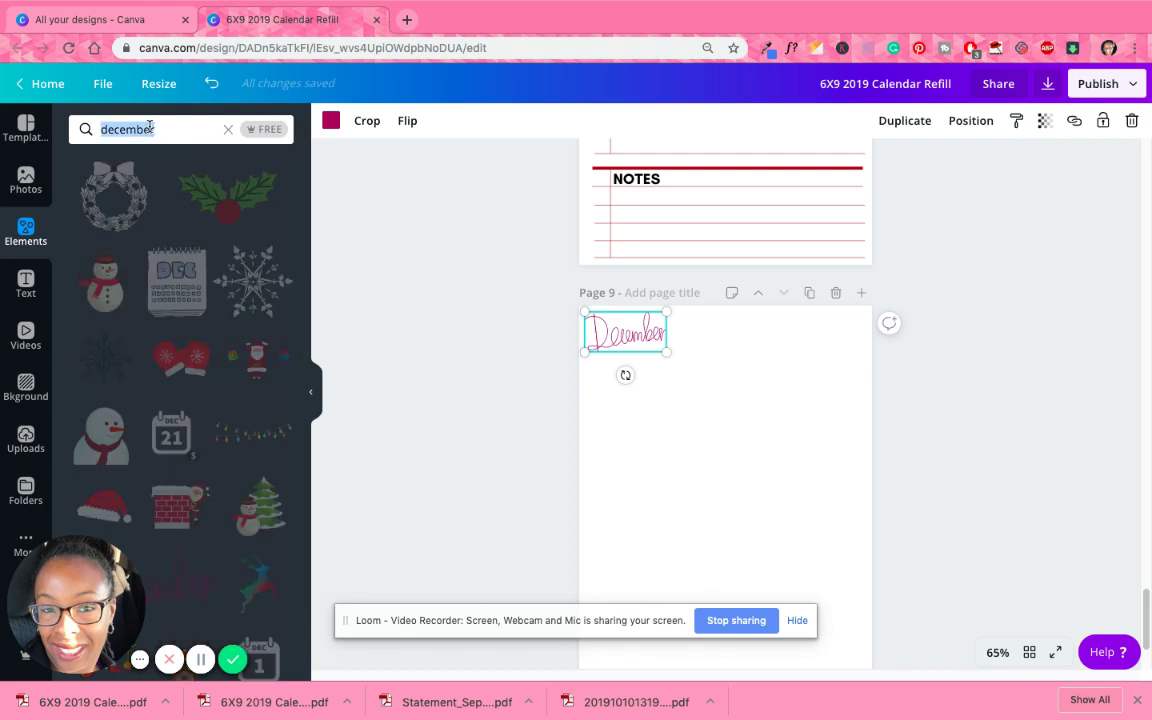
{"action": "type", "text": "squa"}
{"action": "type", "text": "re"}
{"action": "key", "text": "Return"}
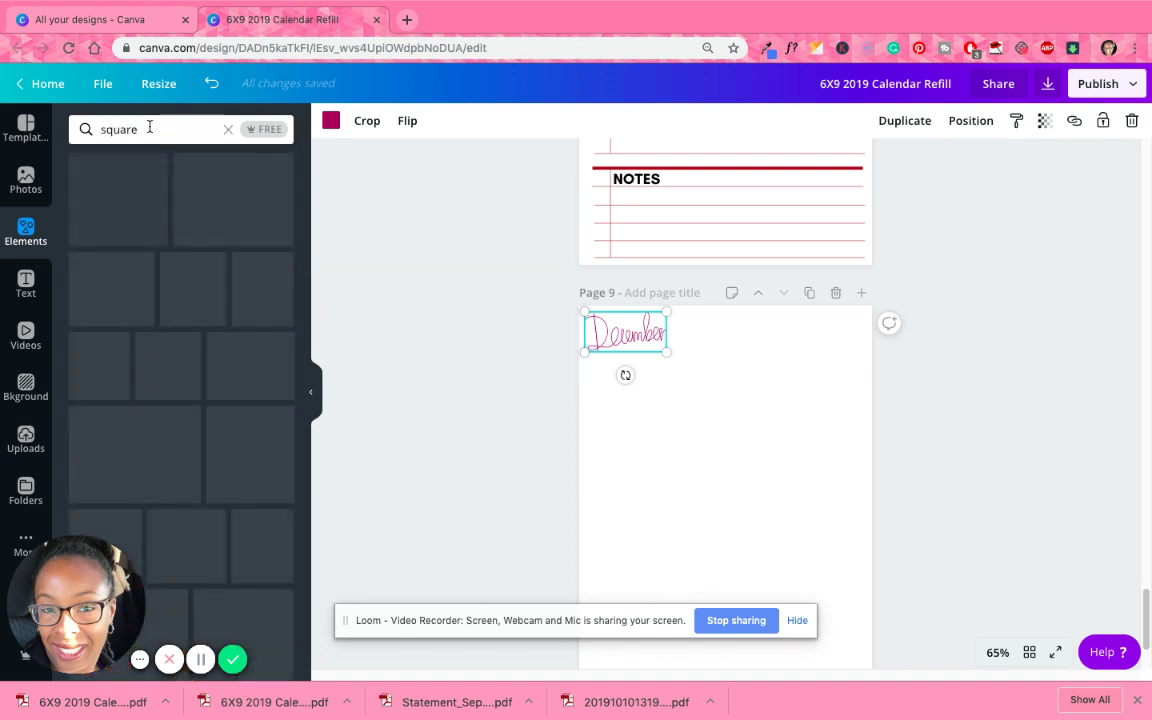
{"action": "left_click", "coordinate": [154, 279]}
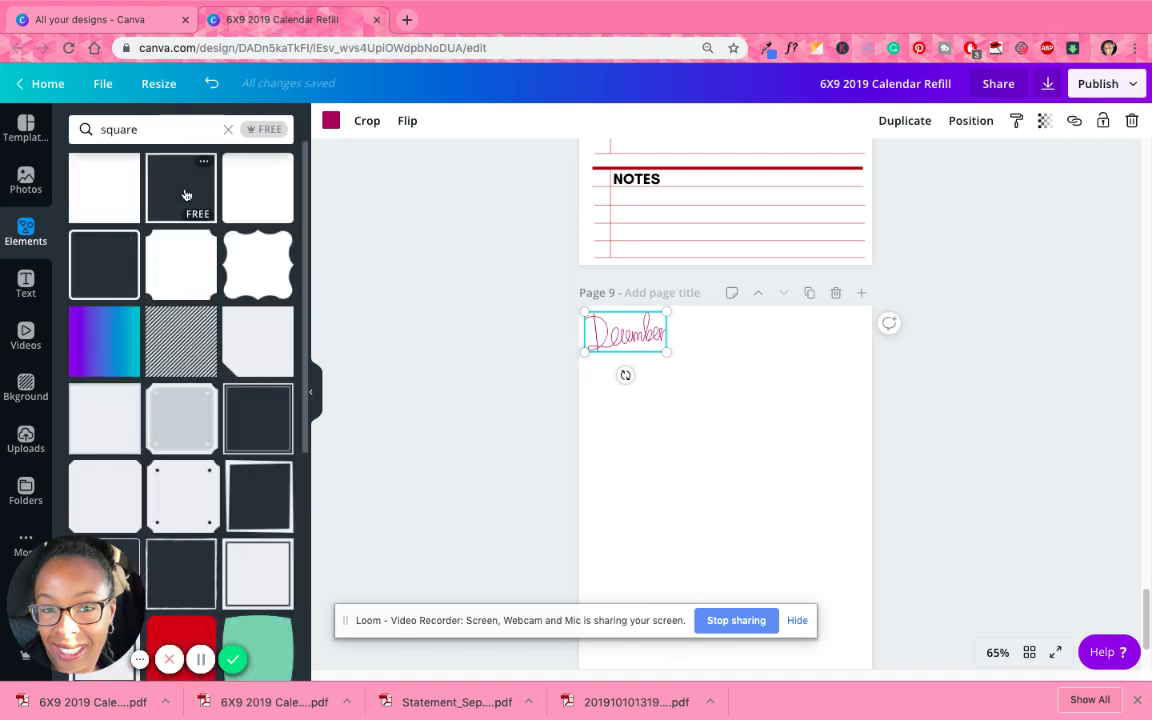
{"action": "scroll", "coordinate": [807, 555], "scroll_direction": "down", "scroll_amount": 3}
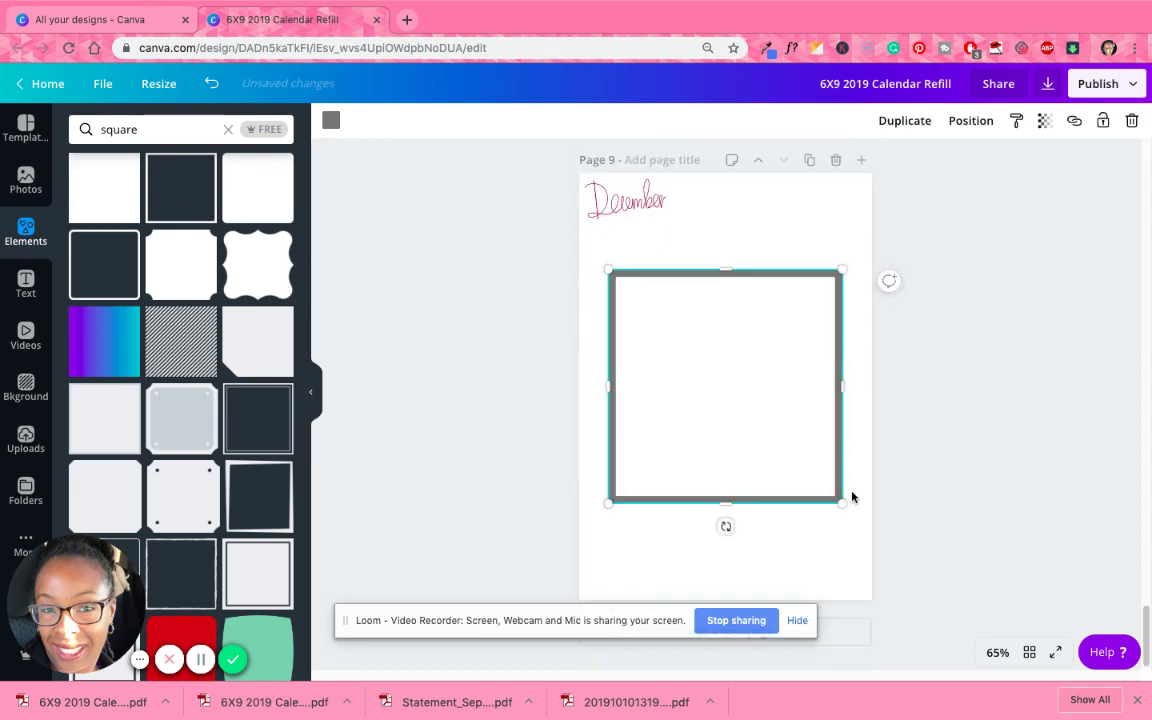
Shrink the square outline and place it beneath the December title, reducing the title to about 1.6 wide by 0.8 high.
{"action": "left_click_drag", "start_coordinate": [838, 497], "coordinate": [609, 245]}
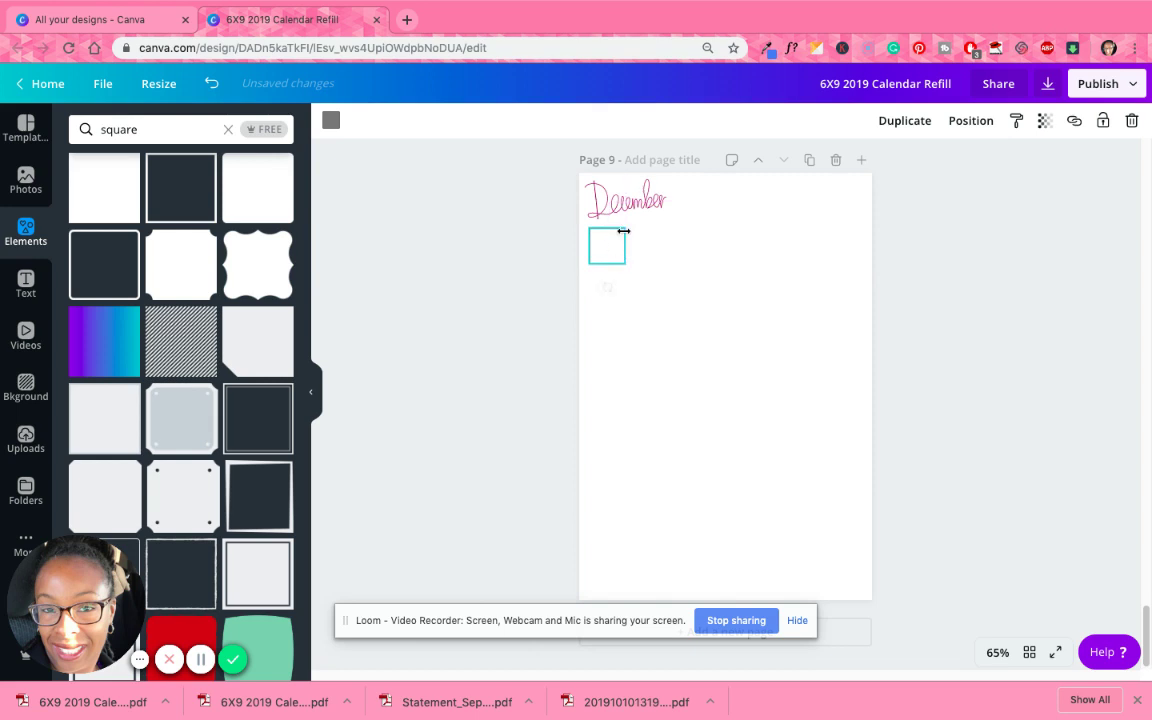
{"action": "left_click", "coordinate": [654, 203]}
{"action": "left_click_drag", "start_coordinate": [663, 216], "coordinate": [656, 206]}
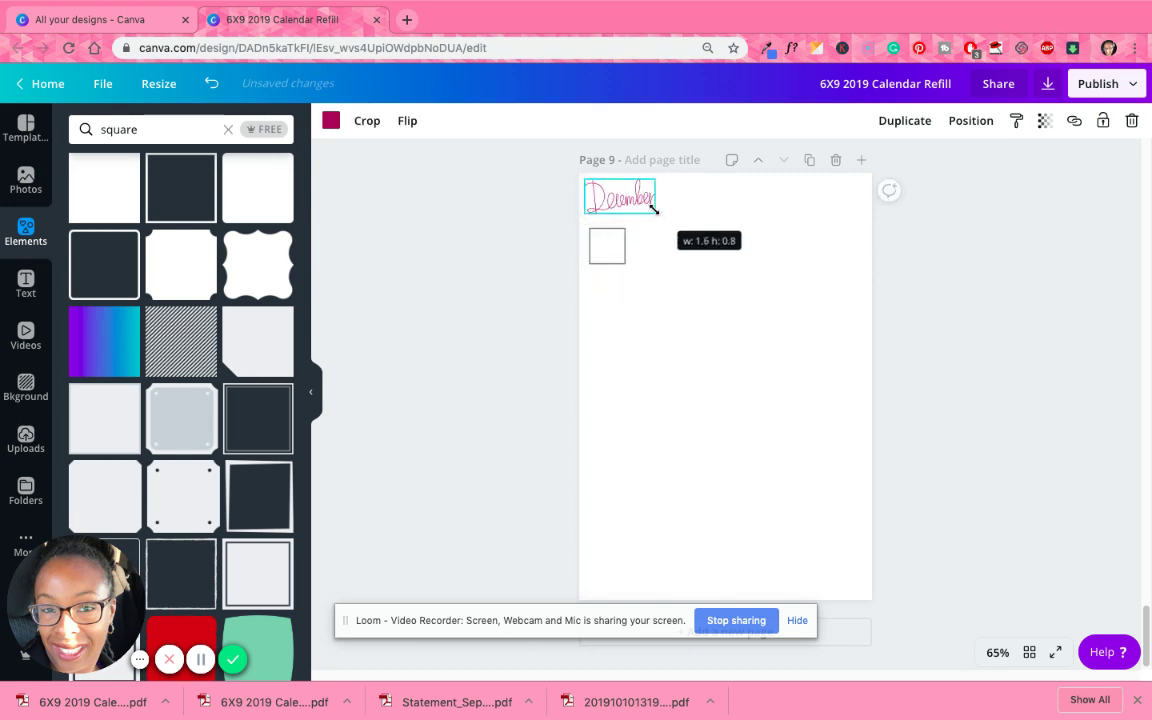
{"action": "left_click", "coordinate": [607, 247]}
{"action": "left_click_drag", "start_coordinate": [605, 246], "coordinate": [603, 244]}
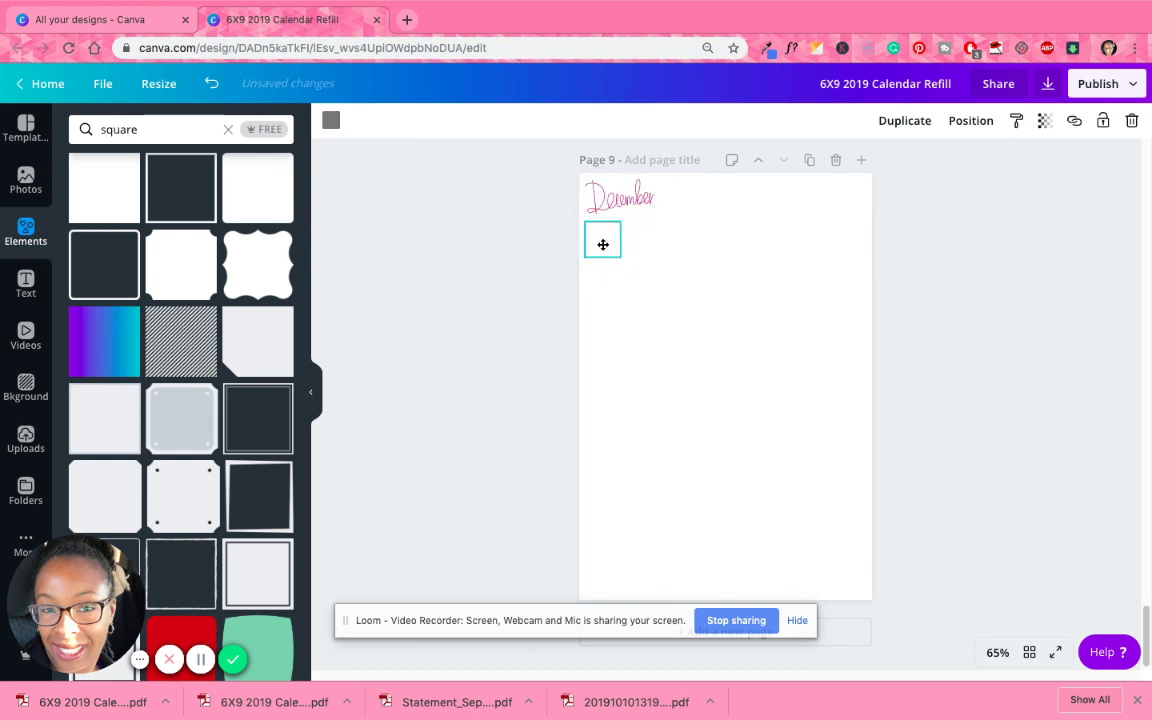
Stretch the square outline into a frame filling page 9 below the title, and align the December title with its left edge.
{"action": "left_click_drag", "start_coordinate": [725, 243], "coordinate": [859, 238]}
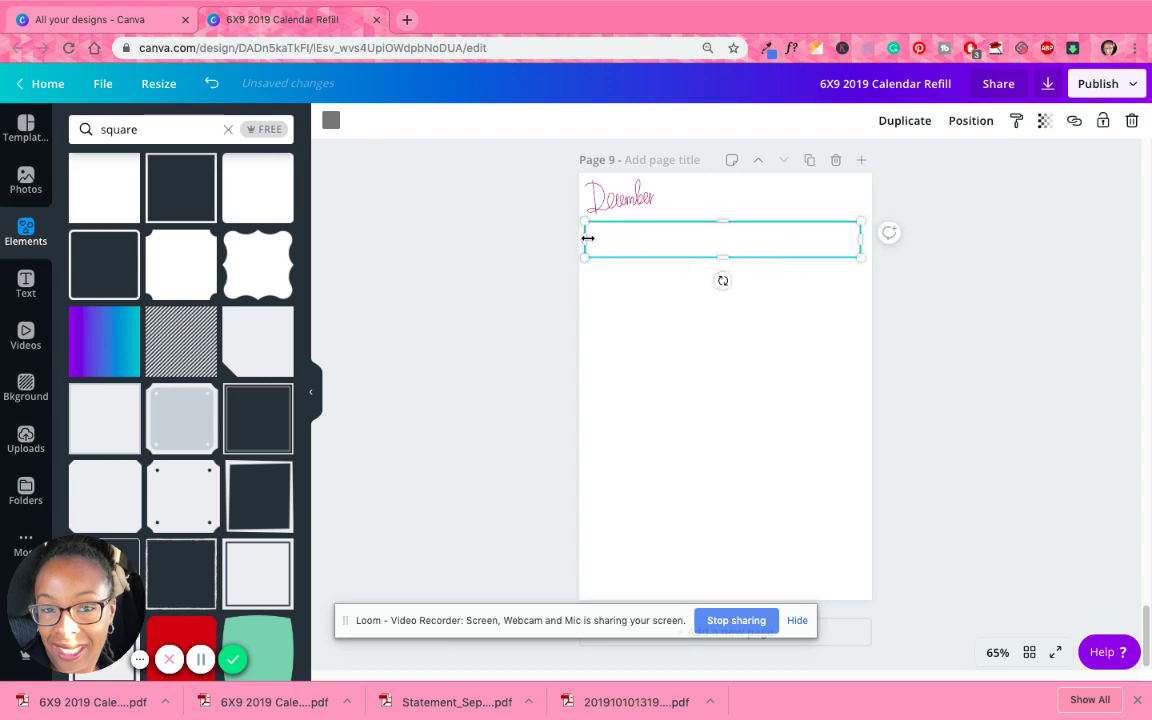
{"action": "left_click_drag", "start_coordinate": [588, 238], "coordinate": [622, 198]}
{"action": "left_click", "coordinate": [753, 251]}
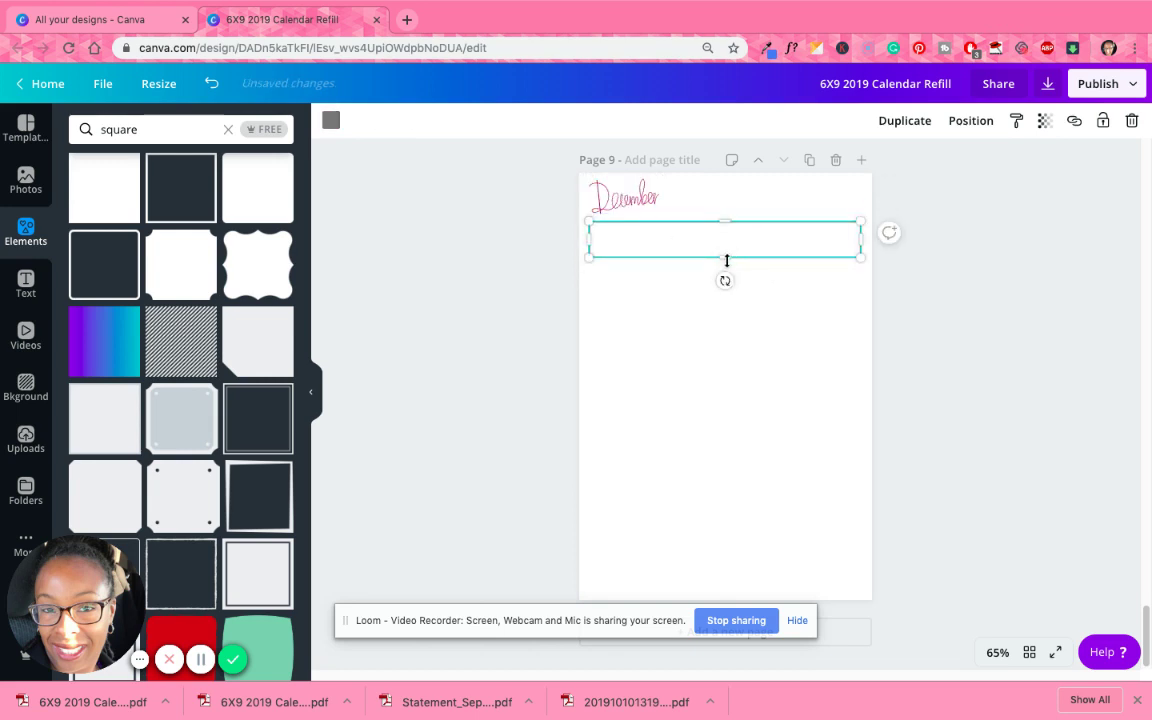
{"action": "left_click_drag", "start_coordinate": [727, 260], "coordinate": [706, 590]}
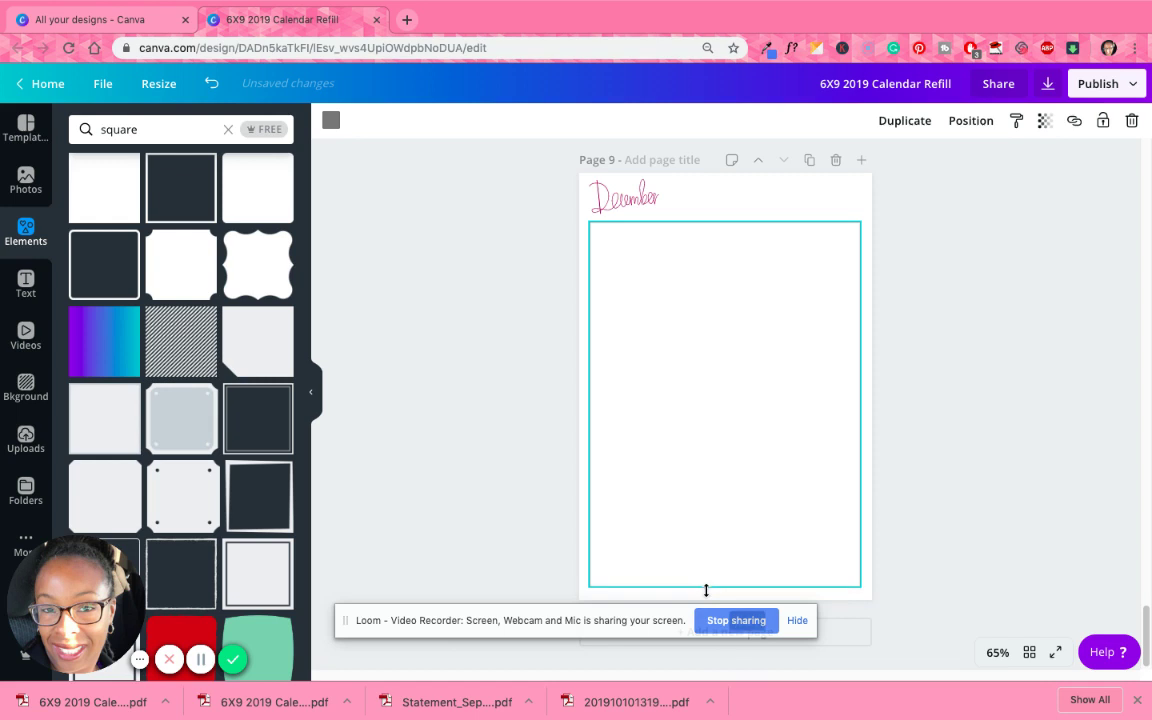
{"action": "left_click_drag", "start_coordinate": [735, 496], "coordinate": [733, 500]}
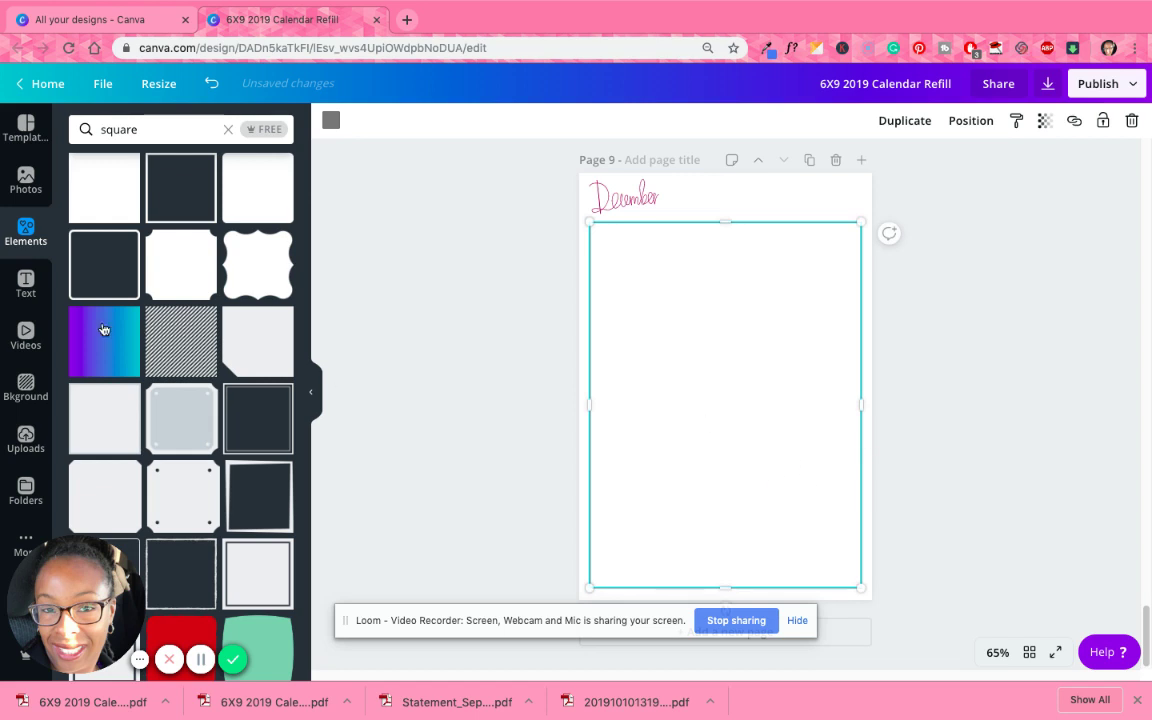
Search the elements for "line", then add the plain solid line to page 9 in the document's dark magenta.
{"action": "left_click", "coordinate": [228, 131]}
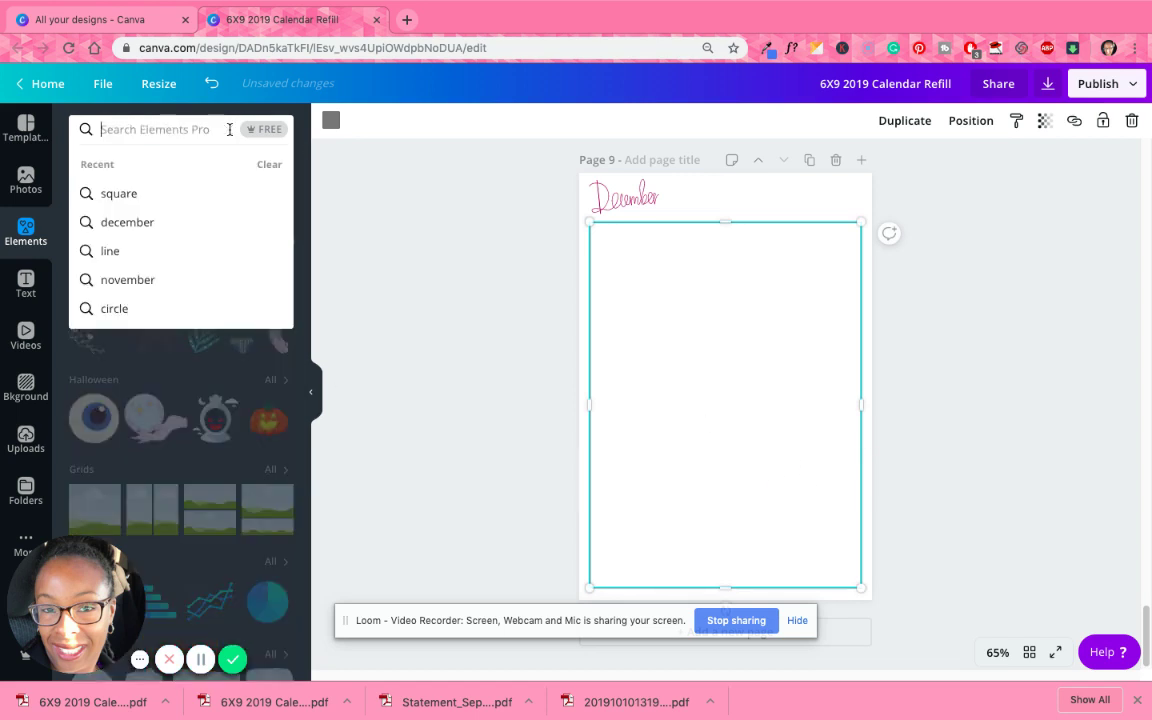
{"action": "type", "text": "line"}
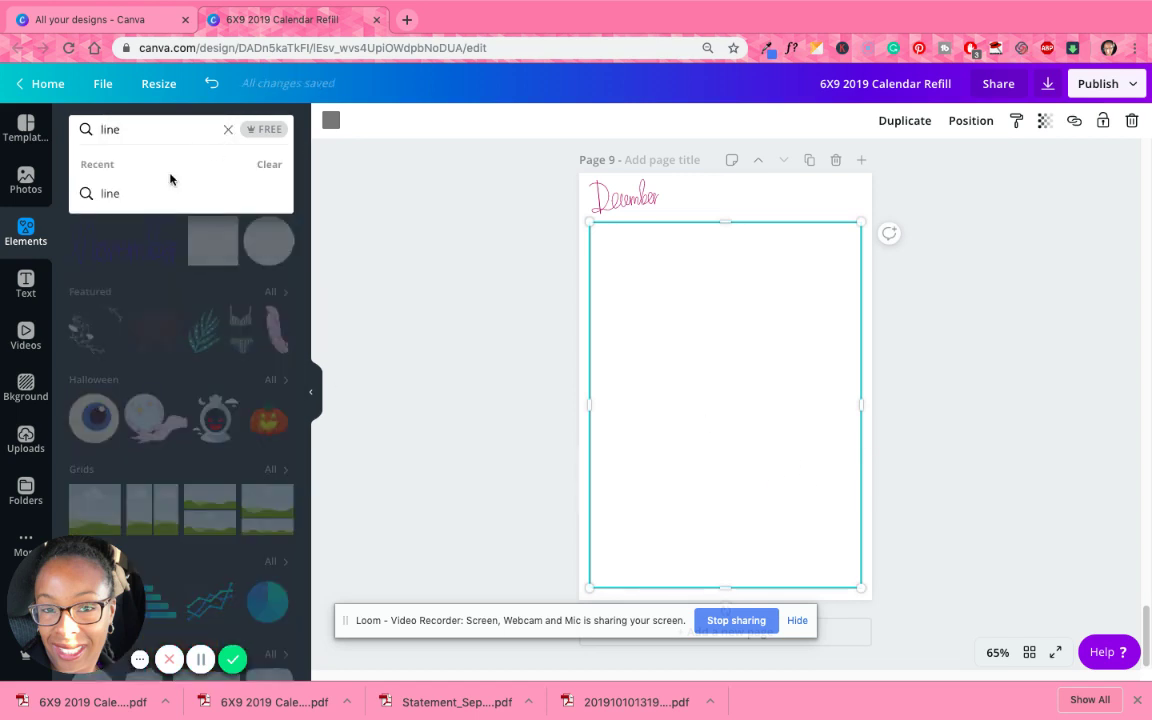
{"action": "left_click", "coordinate": [152, 193]}
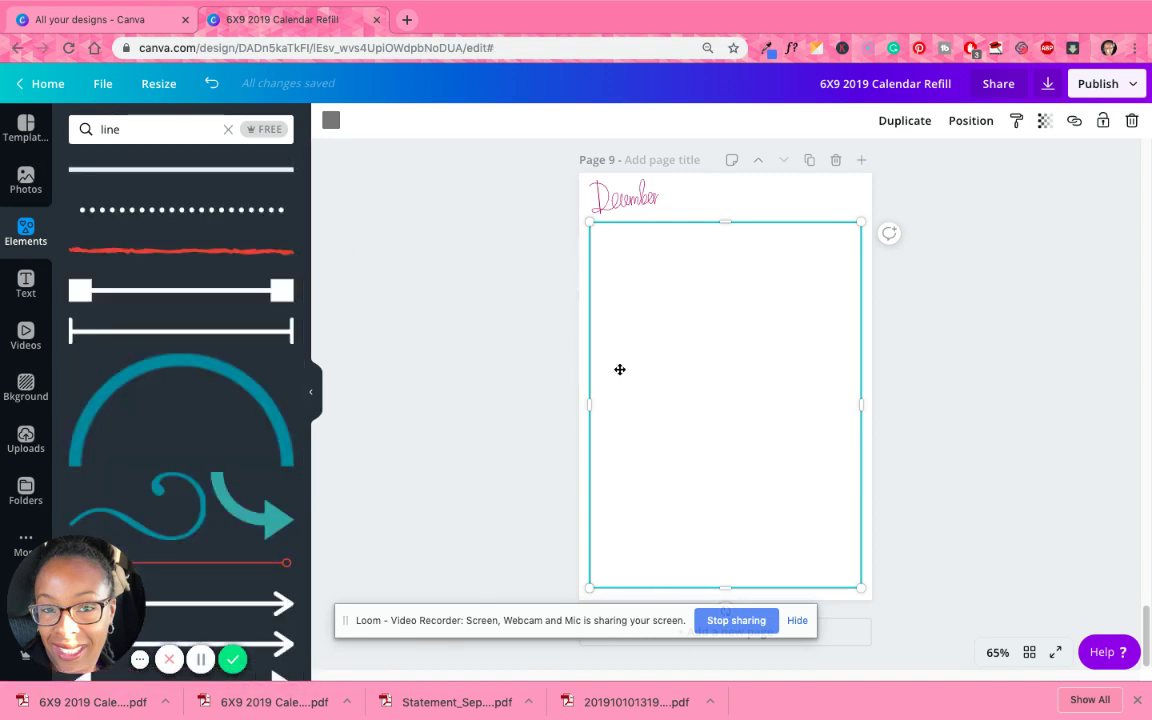
{"action": "left_click", "coordinate": [223, 174]}
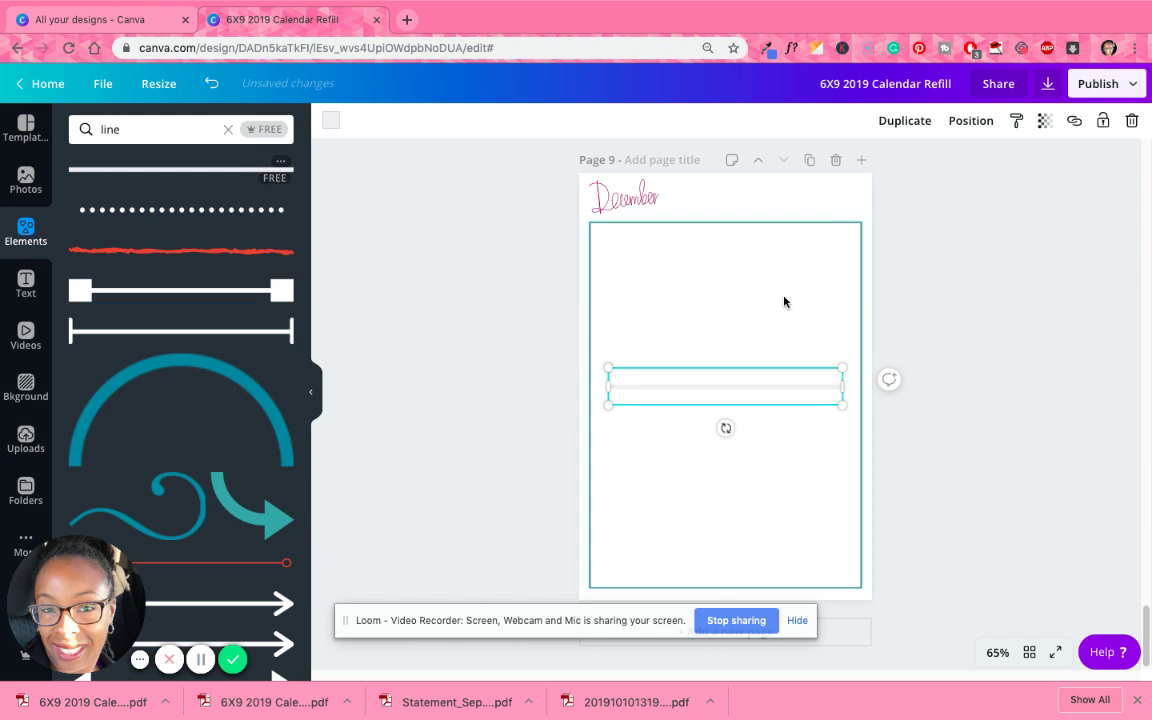
{"action": "left_click", "coordinate": [329, 122]}
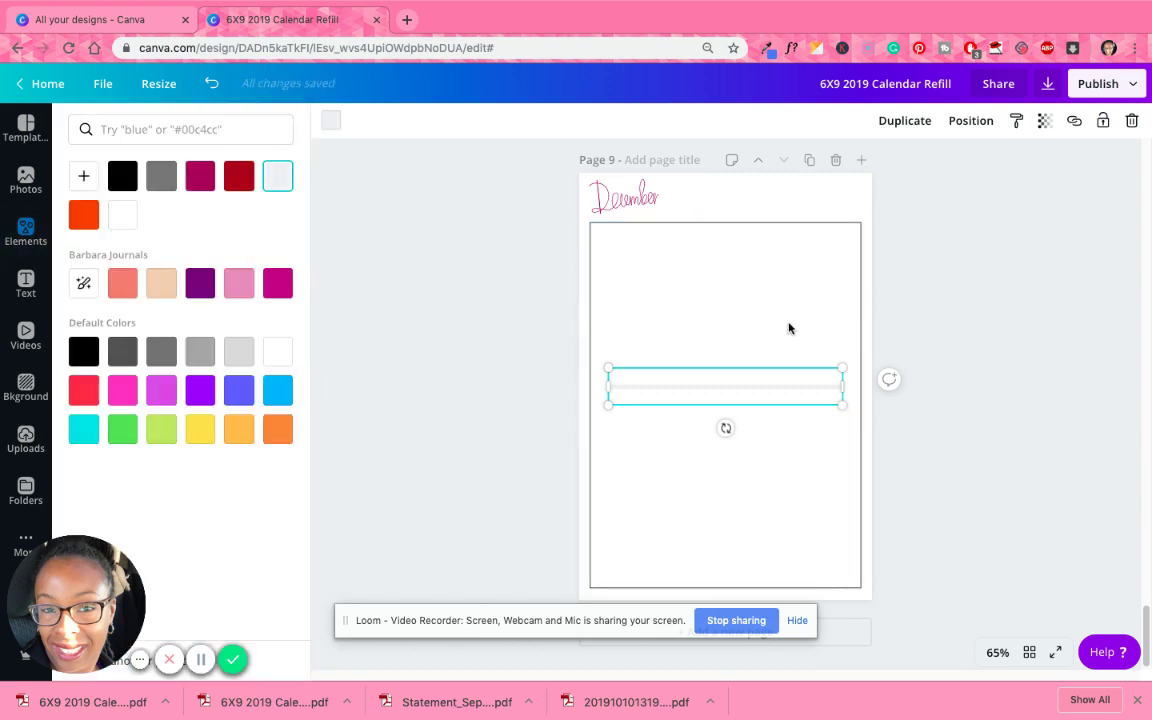
{"action": "left_click", "coordinate": [212, 178]}
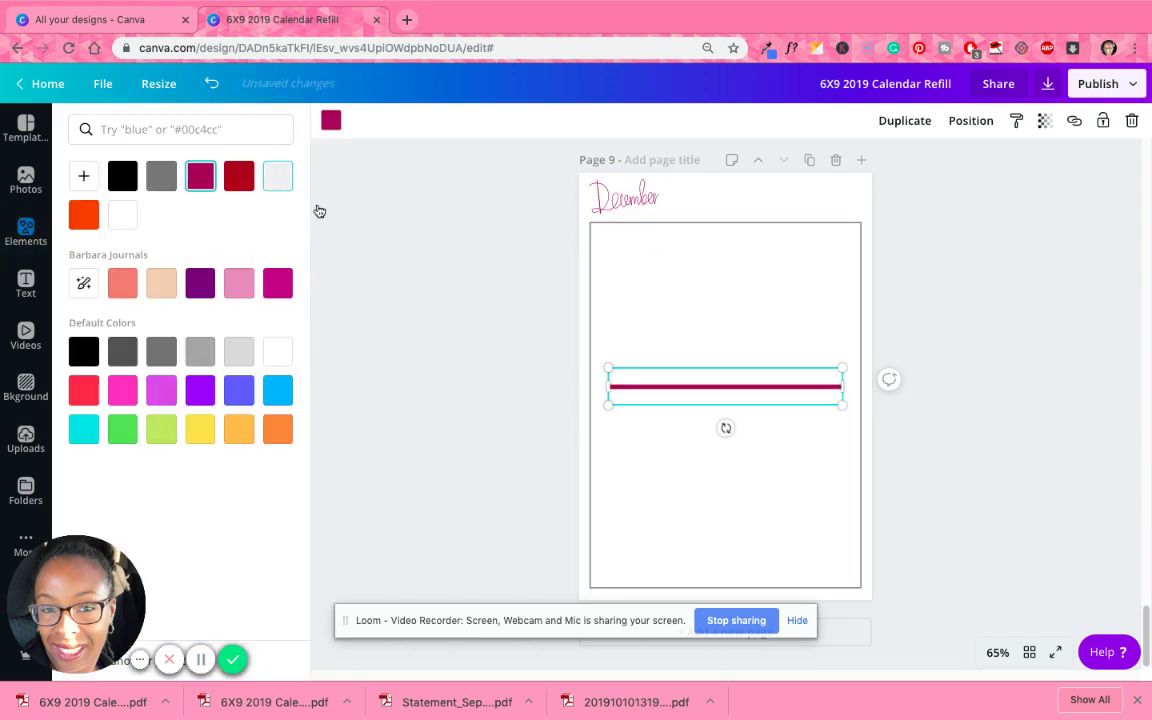
Recolor the square frame on page 9 to the same dark magenta as the line.
{"action": "left_click", "coordinate": [778, 224]}
{"action": "left_click", "coordinate": [778, 228]}
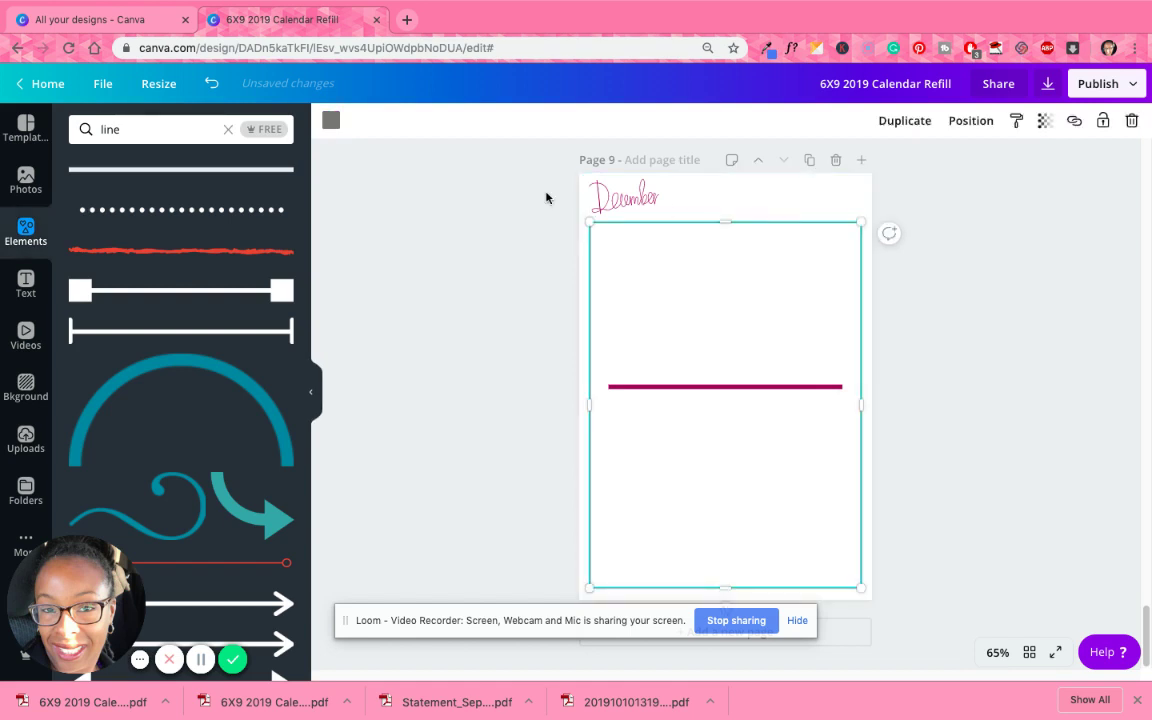
{"action": "left_click", "coordinate": [331, 121]}
{"action": "left_click", "coordinate": [200, 176]}
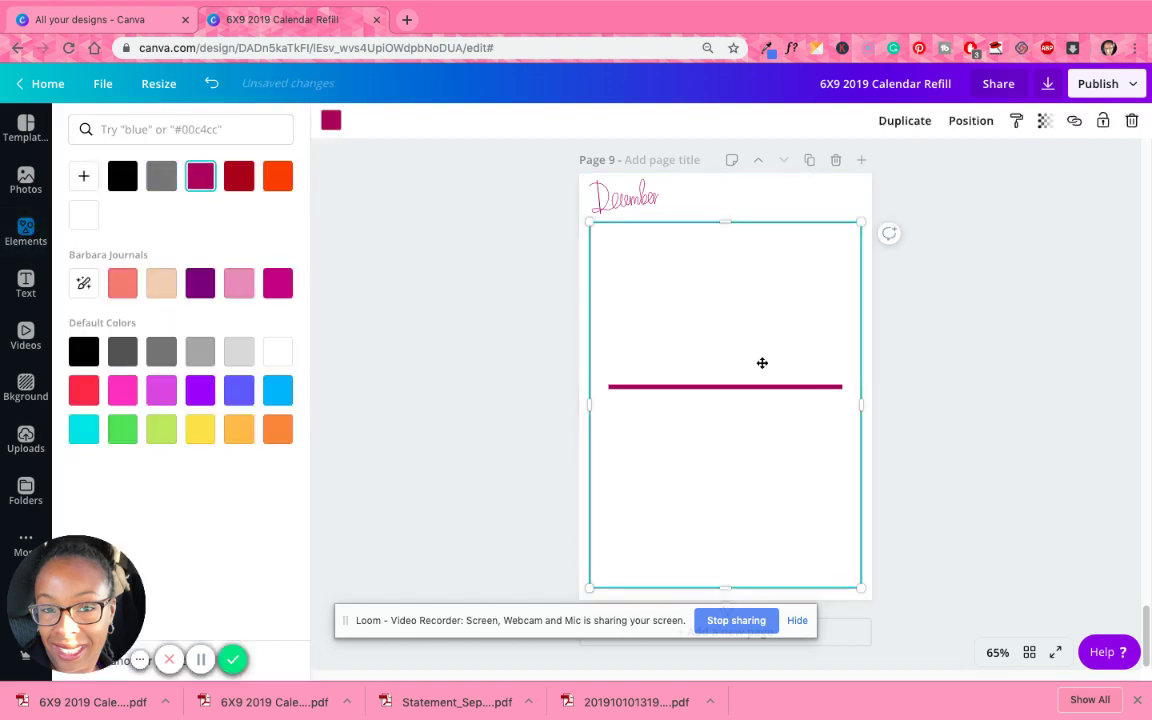
Shrink the magenta line to a thin rule in the frame's upper part and stretch it across the frame's full width.
{"action": "left_click", "coordinate": [815, 396]}
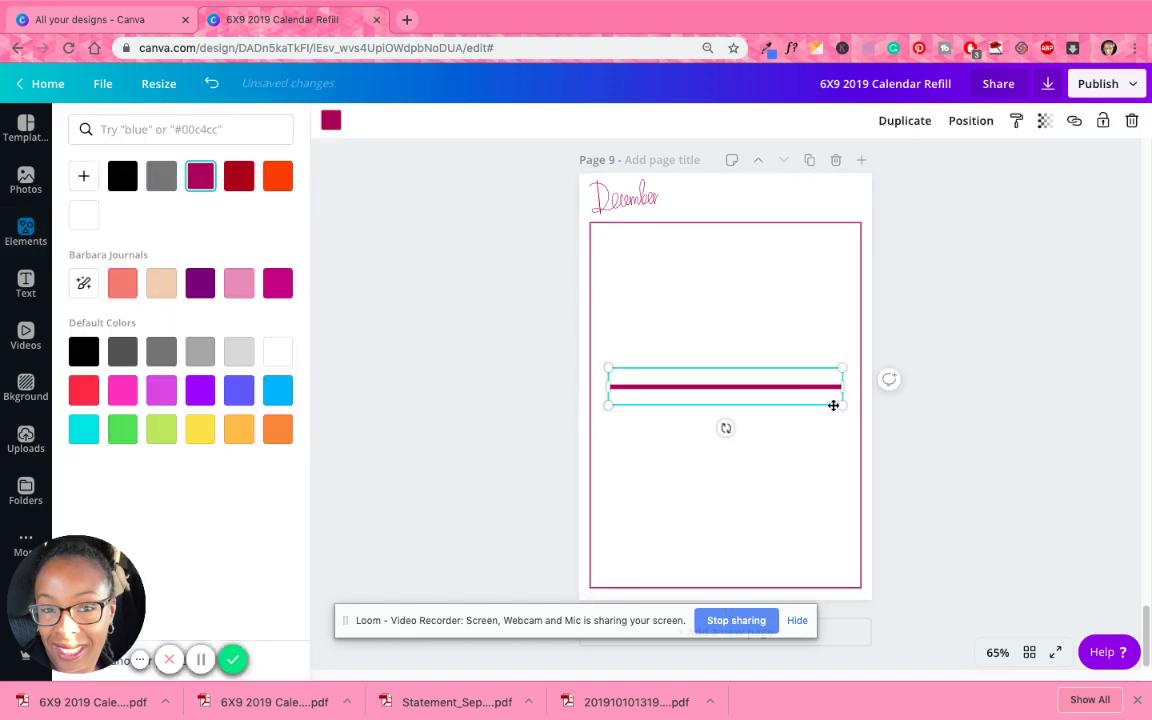
{"action": "left_click_drag", "start_coordinate": [813, 396], "coordinate": [614, 267]}
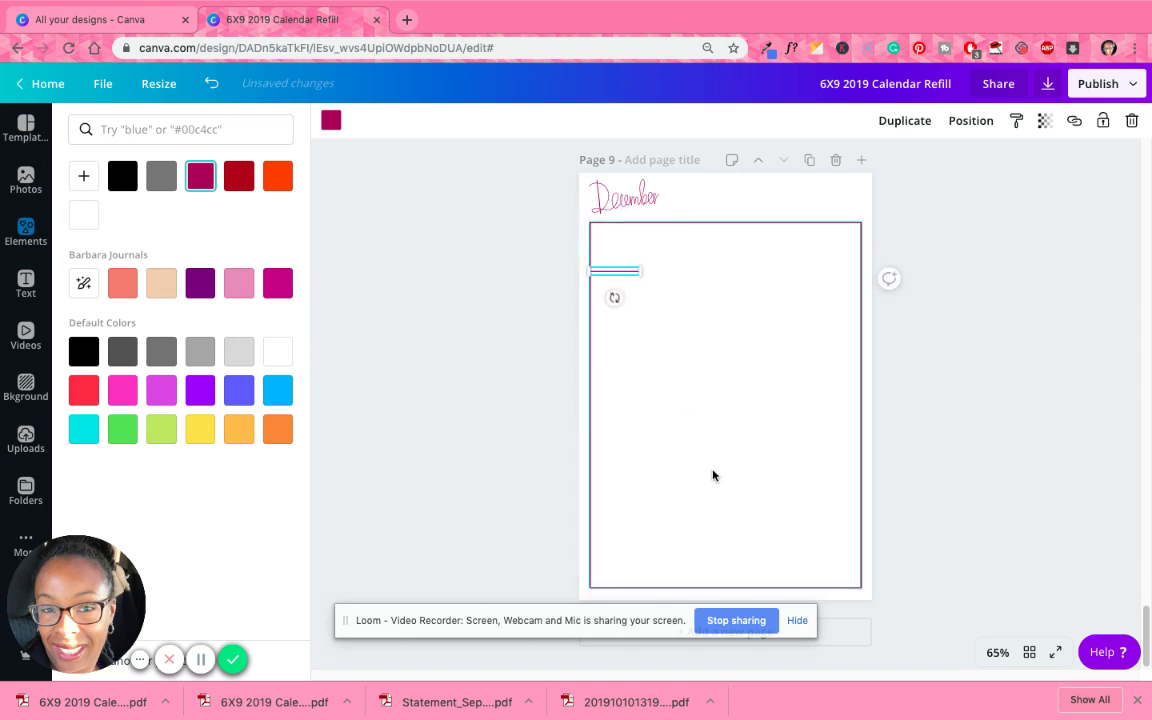
{"action": "scroll", "coordinate": [713, 473], "scroll_direction": "up", "scroll_amount": 10}
{"action": "scroll", "coordinate": [713, 481], "scroll_direction": "up", "scroll_amount": 10}
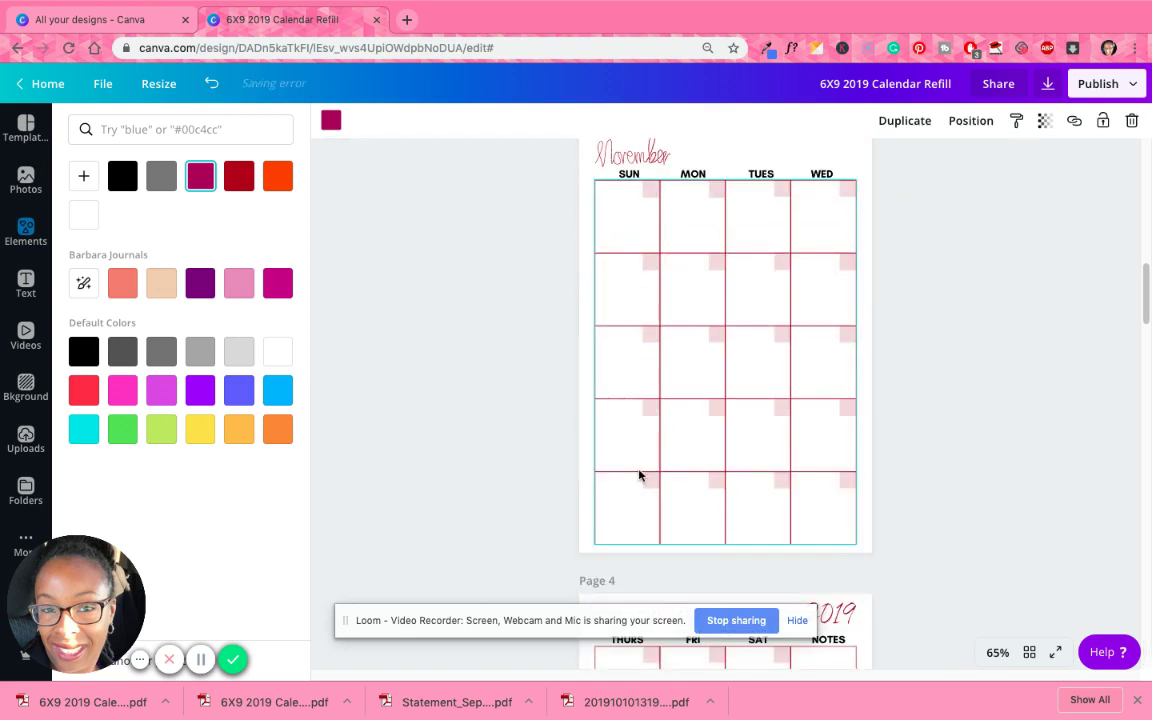
{"action": "scroll", "coordinate": [746, 453], "scroll_direction": "down", "scroll_amount": 12}
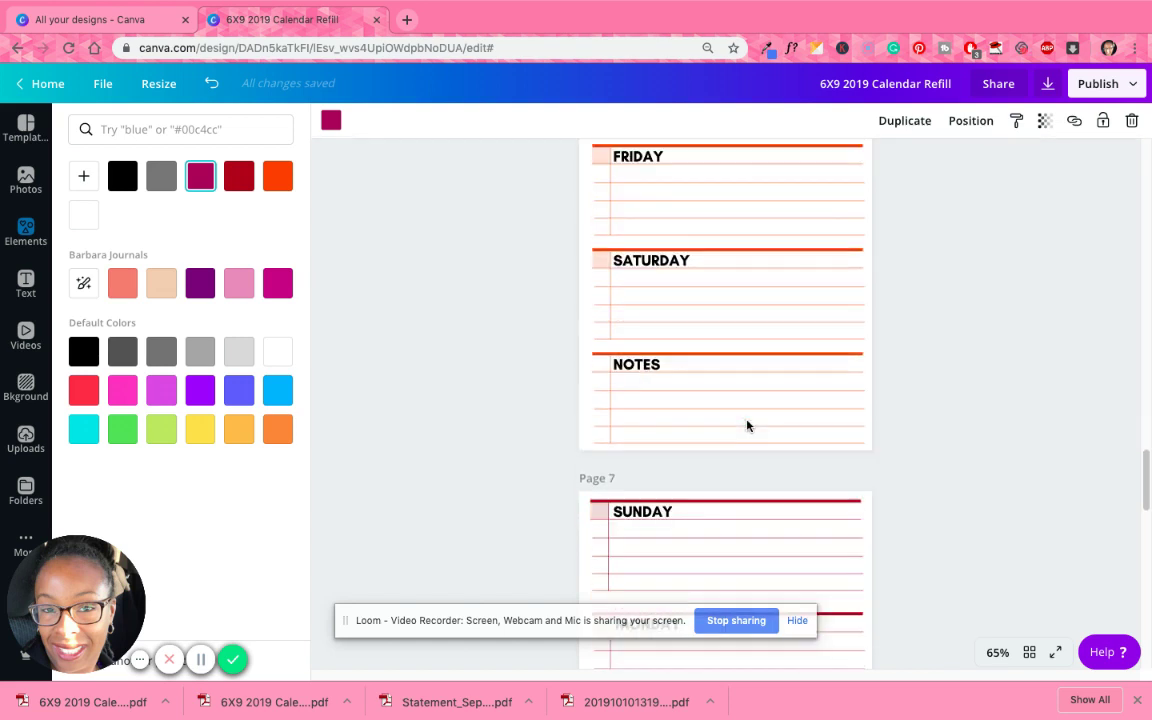
{"action": "scroll", "coordinate": [746, 421], "scroll_direction": "down", "scroll_amount": 8}
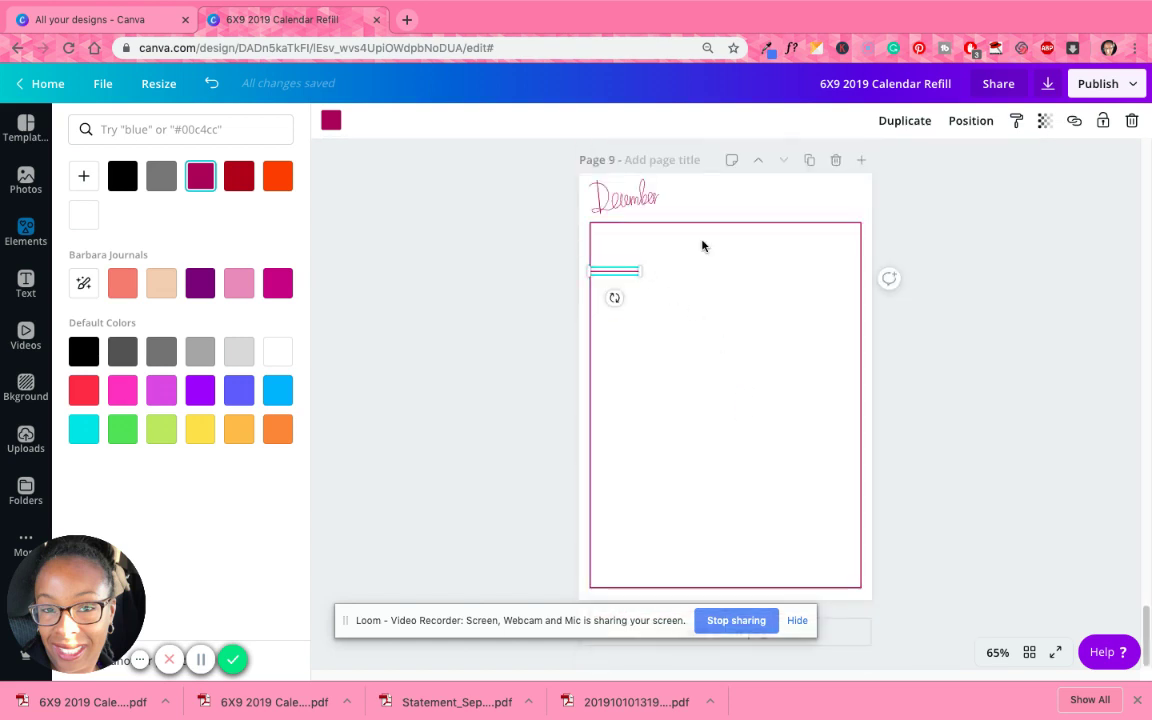
{"action": "left_click_drag", "start_coordinate": [652, 272], "coordinate": [862, 296]}
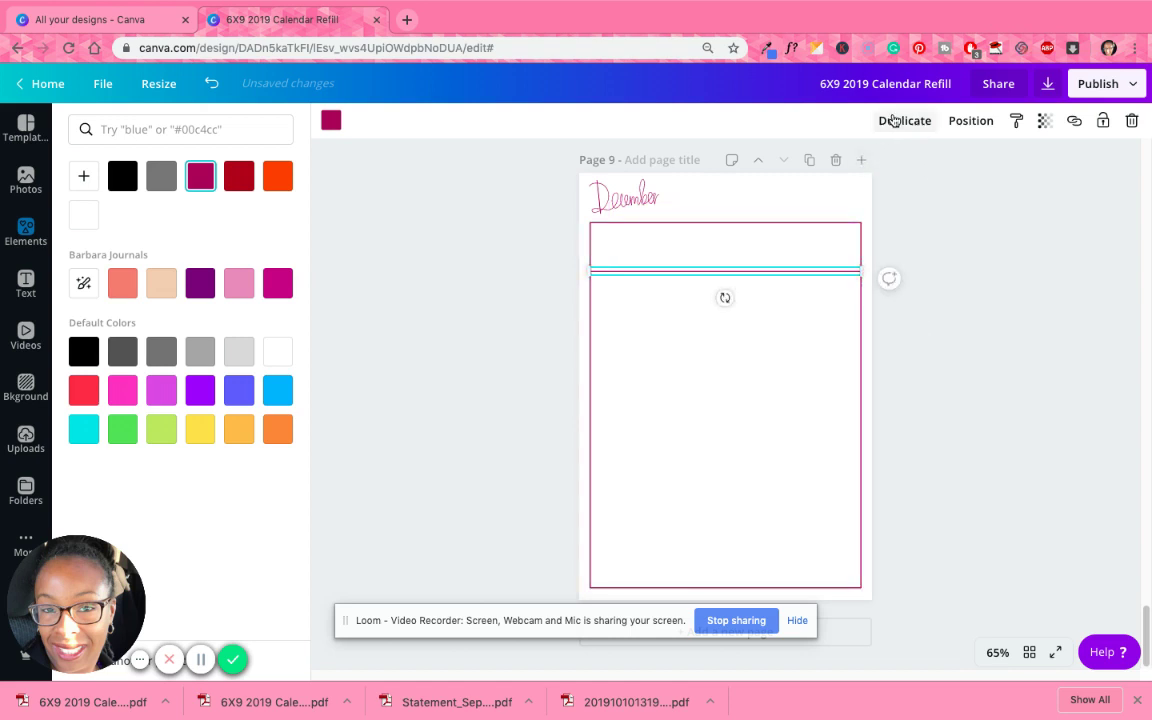
Duplicate the horizontal line three times and spread the four lines down the frame, with their ends aligned to its sides.
{"action": "left_click", "coordinate": [893, 120]}
{"action": "left_click", "coordinate": [893, 120]}
{"action": "left_click", "coordinate": [893, 120]}
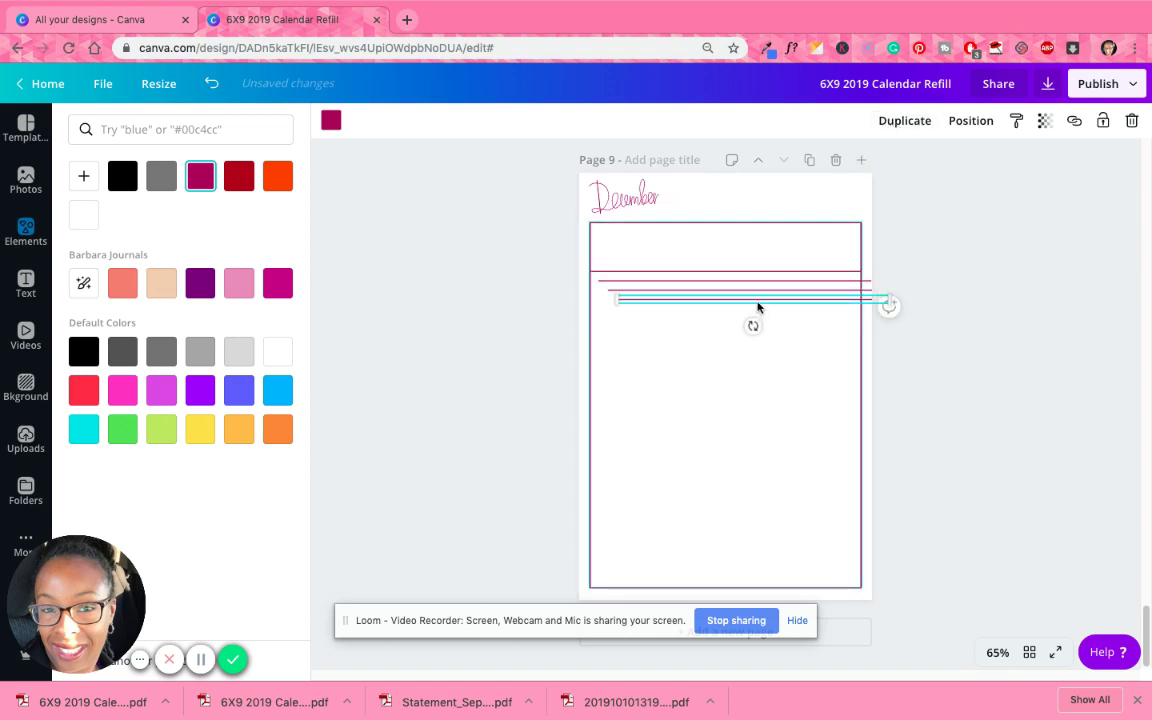
{"action": "left_click_drag", "start_coordinate": [760, 304], "coordinate": [720, 525]}
{"action": "left_click", "coordinate": [728, 288]}
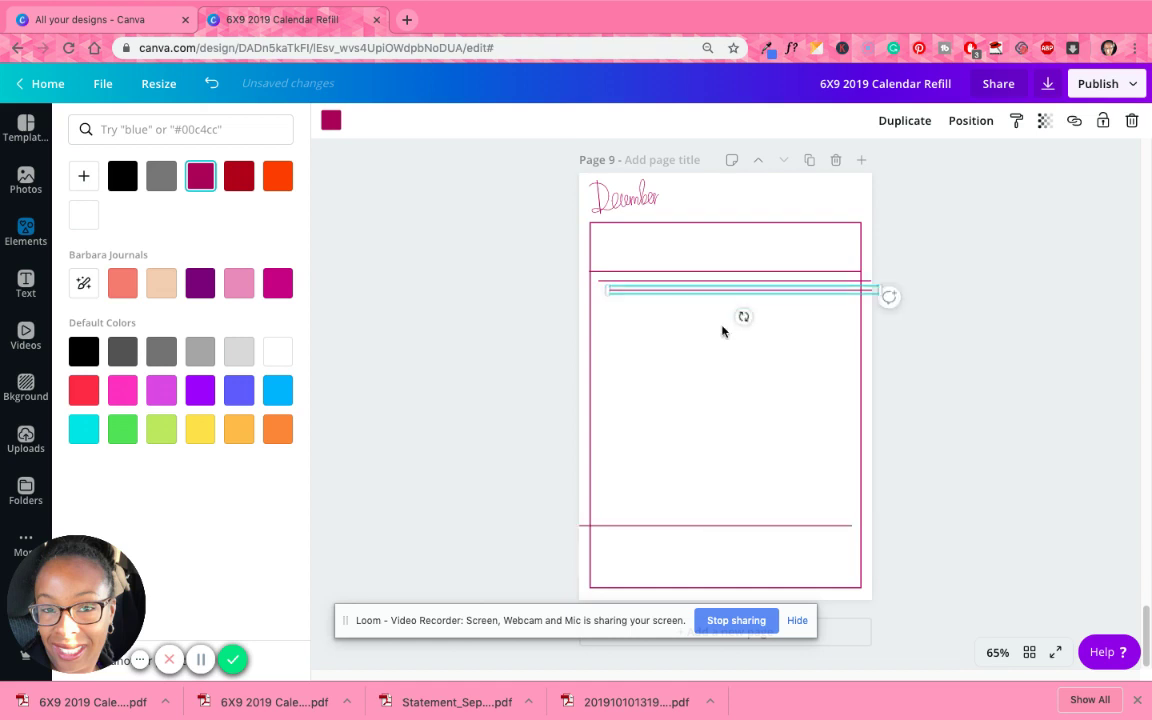
{"action": "left_click_drag", "start_coordinate": [722, 290], "coordinate": [720, 432]}
{"action": "mouse_move", "coordinate": [704, 283]}
{"action": "left_mouse_down"}
{"action": "mouse_move", "coordinate": [689, 347]}
{"action": "mouse_move", "coordinate": [699, 276]}
{"action": "mouse_move", "coordinate": [700, 288]}
{"action": "left_mouse_up"}
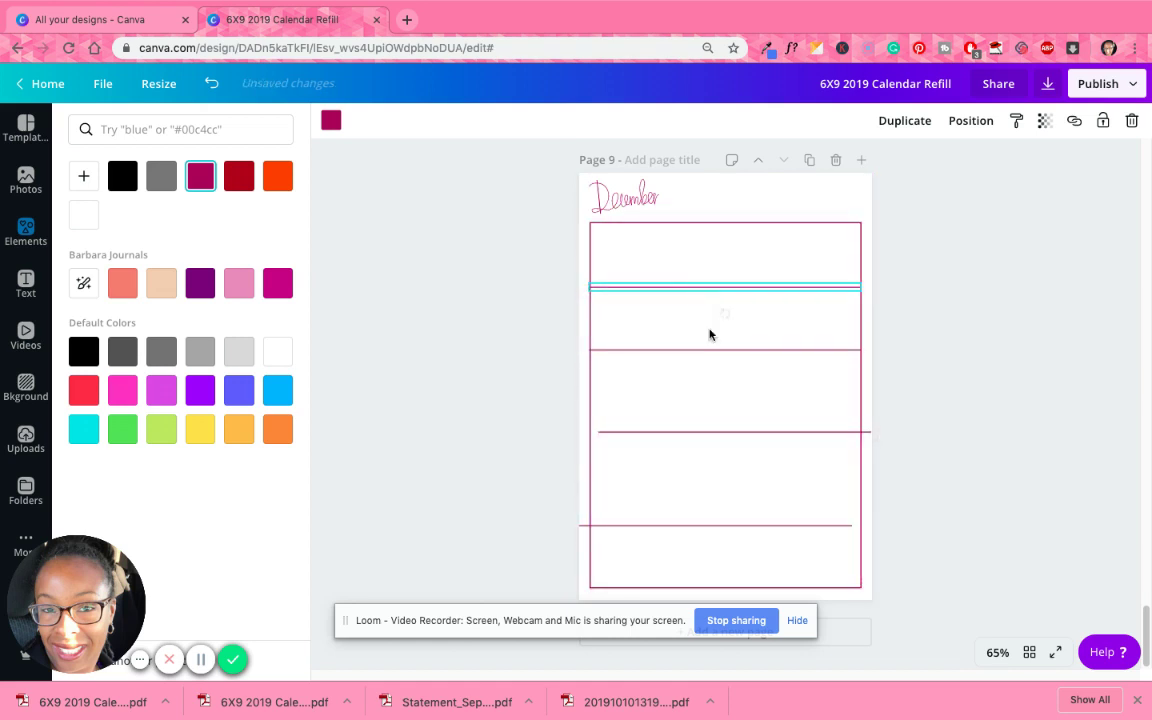
{"action": "left_click_drag", "start_coordinate": [738, 432], "coordinate": [733, 418]}
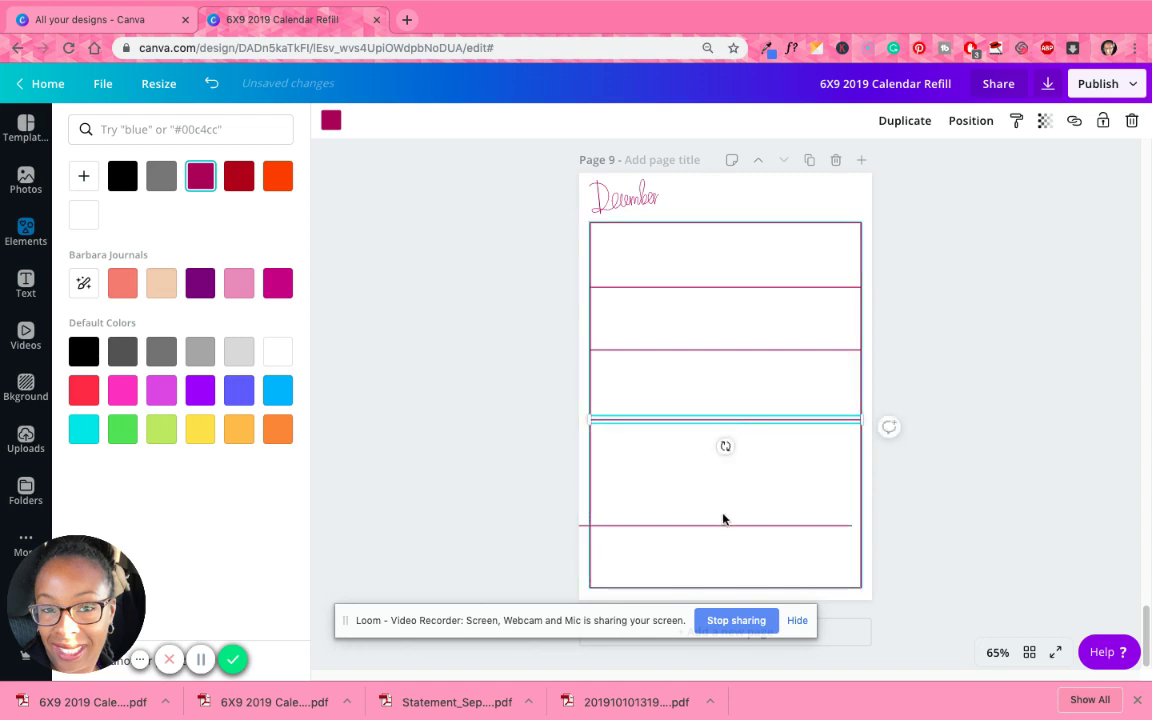
{"action": "left_click_drag", "start_coordinate": [727, 524], "coordinate": [746, 510]}
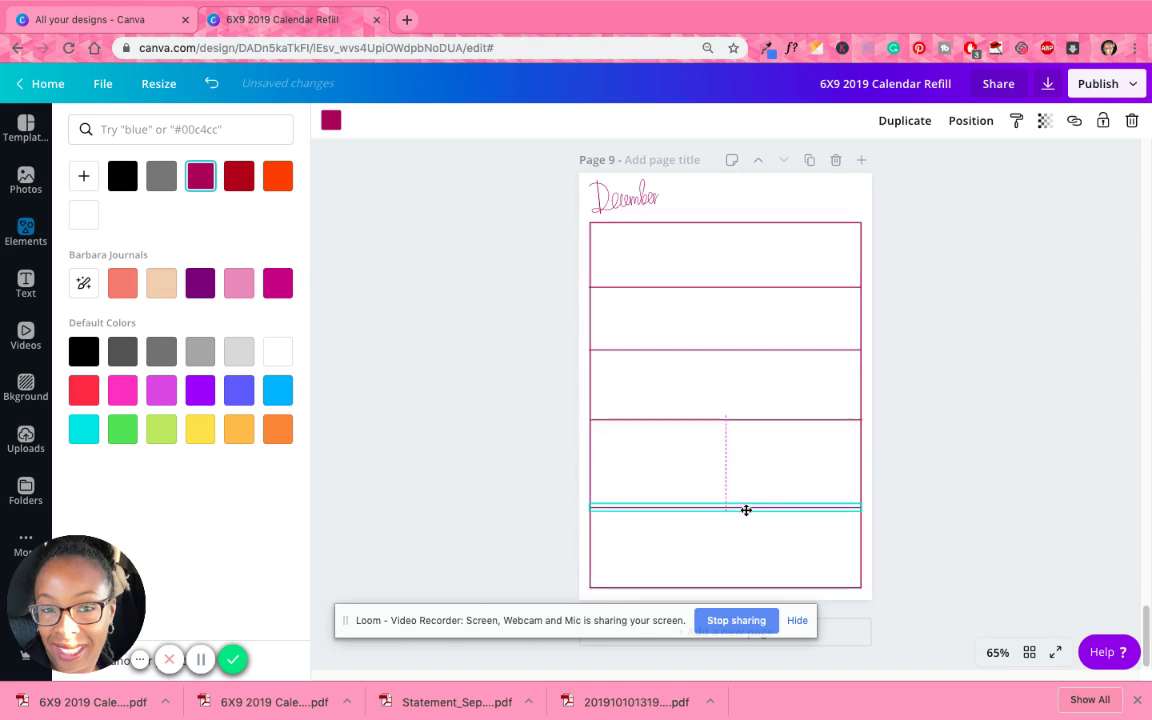
Adjust the spacing of the four horizontal lines so they divide the frame into five roughly equal rows.
{"action": "left_click_drag", "start_coordinate": [743, 419], "coordinate": [741, 432]}
{"action": "left_click_drag", "start_coordinate": [741, 348], "coordinate": [741, 358]}
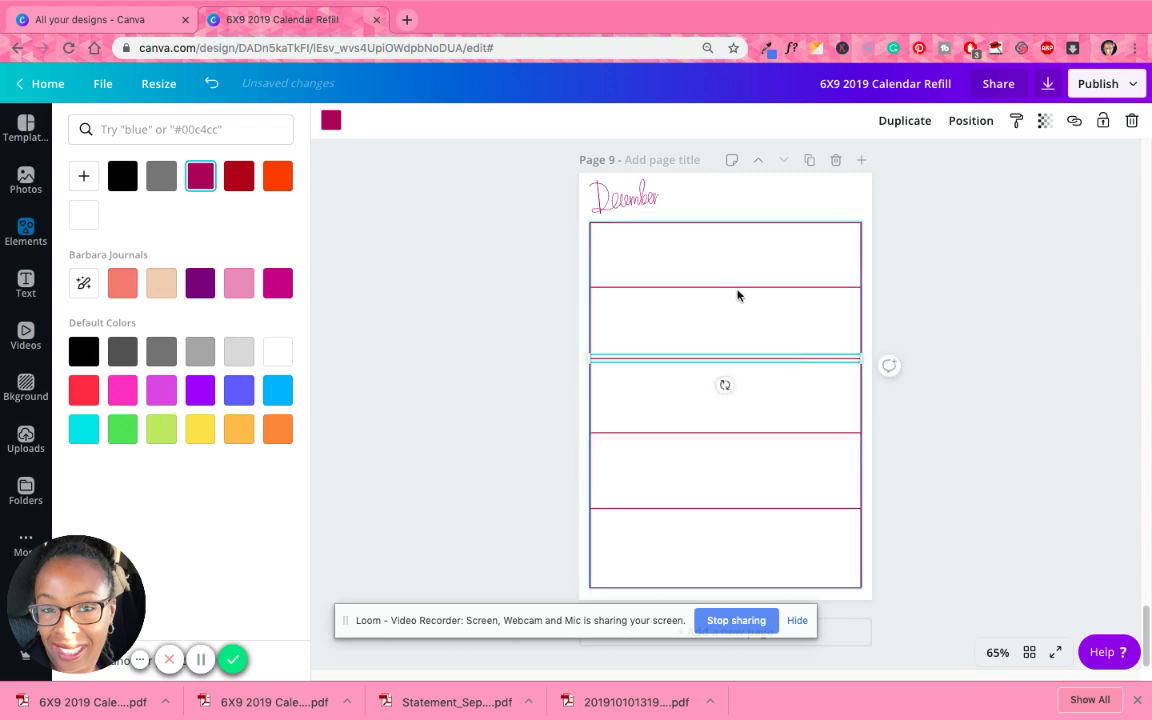
{"action": "left_click", "coordinate": [738, 288]}
{"action": "left_click_drag", "start_coordinate": [738, 290], "coordinate": [738, 297]}
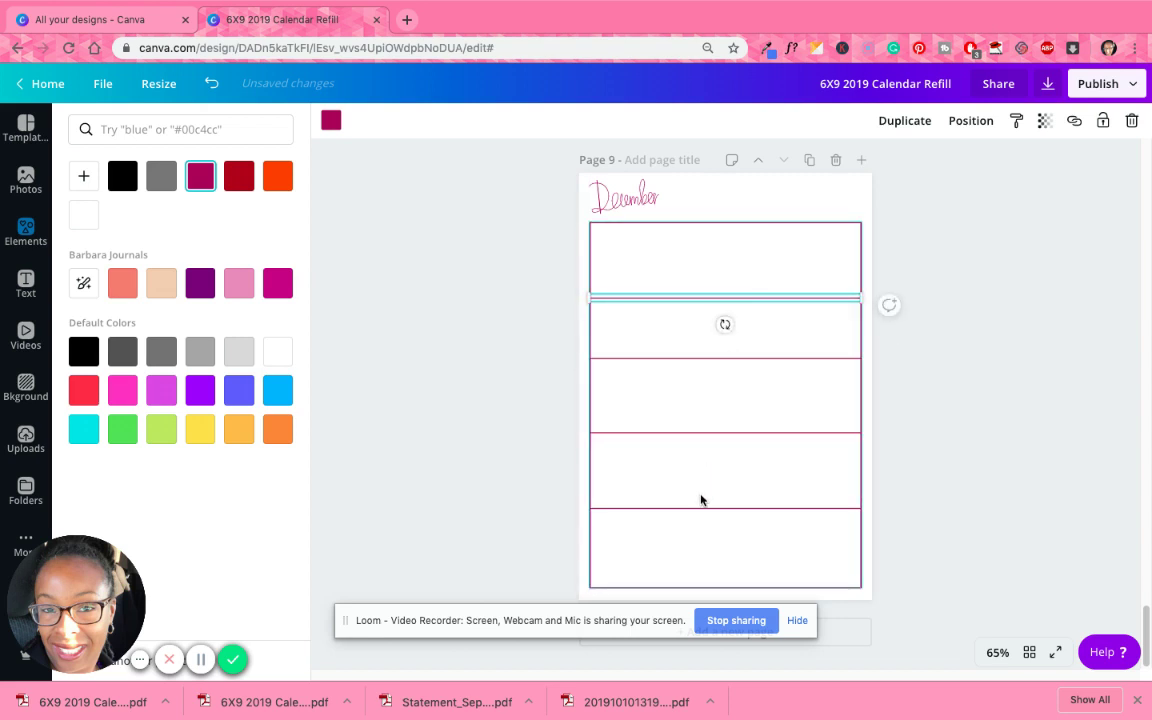
{"action": "left_click_drag", "start_coordinate": [705, 510], "coordinate": [705, 519]}
{"action": "left_click", "coordinate": [716, 435]}
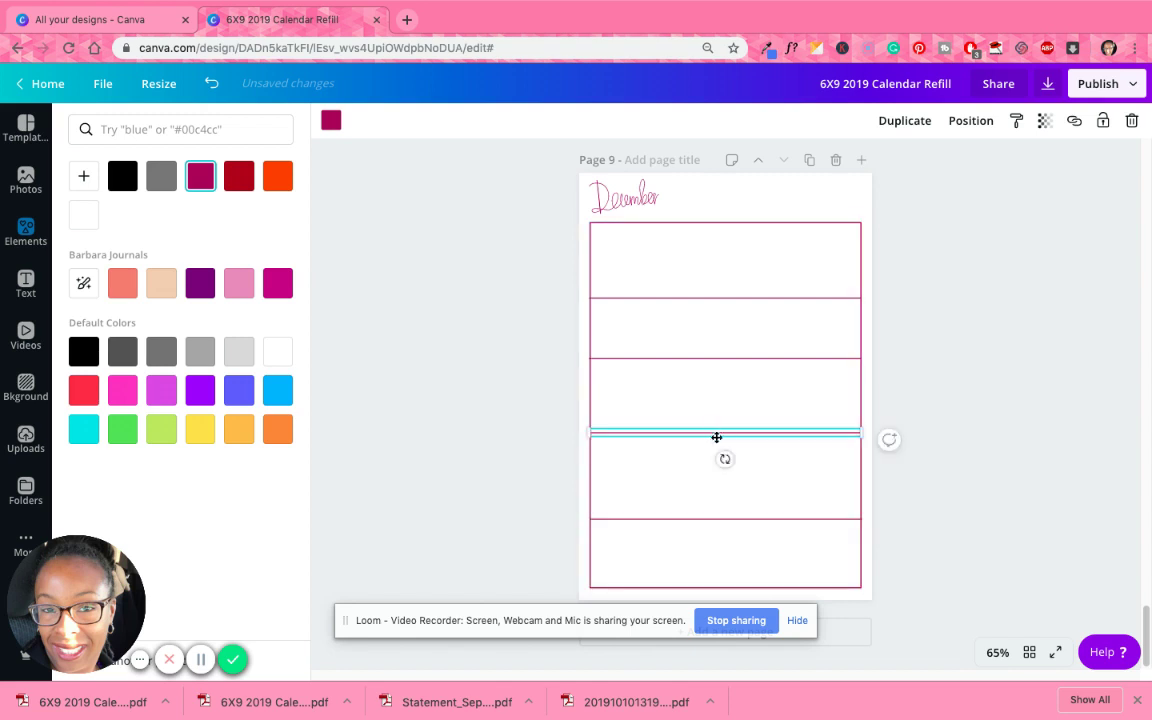
{"action": "left_click_drag", "start_coordinate": [716, 437], "coordinate": [717, 443]}
{"action": "left_click_drag", "start_coordinate": [717, 360], "coordinate": [716, 370]}
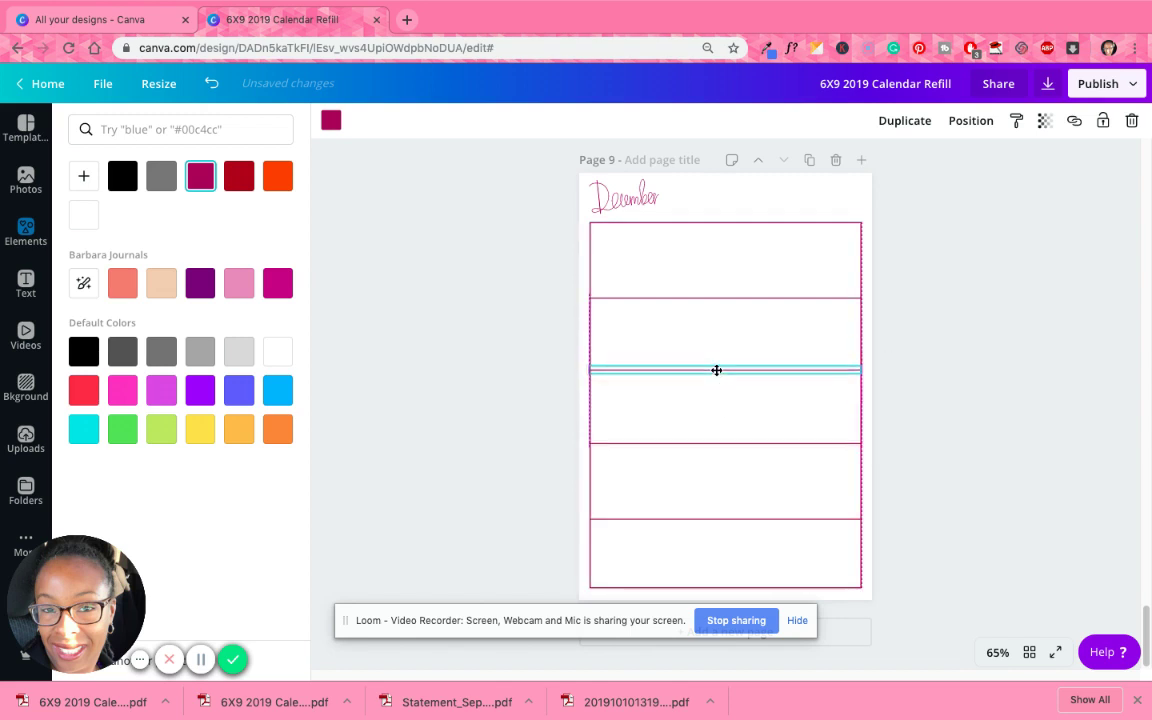
{"action": "left_click", "coordinate": [975, 389]}
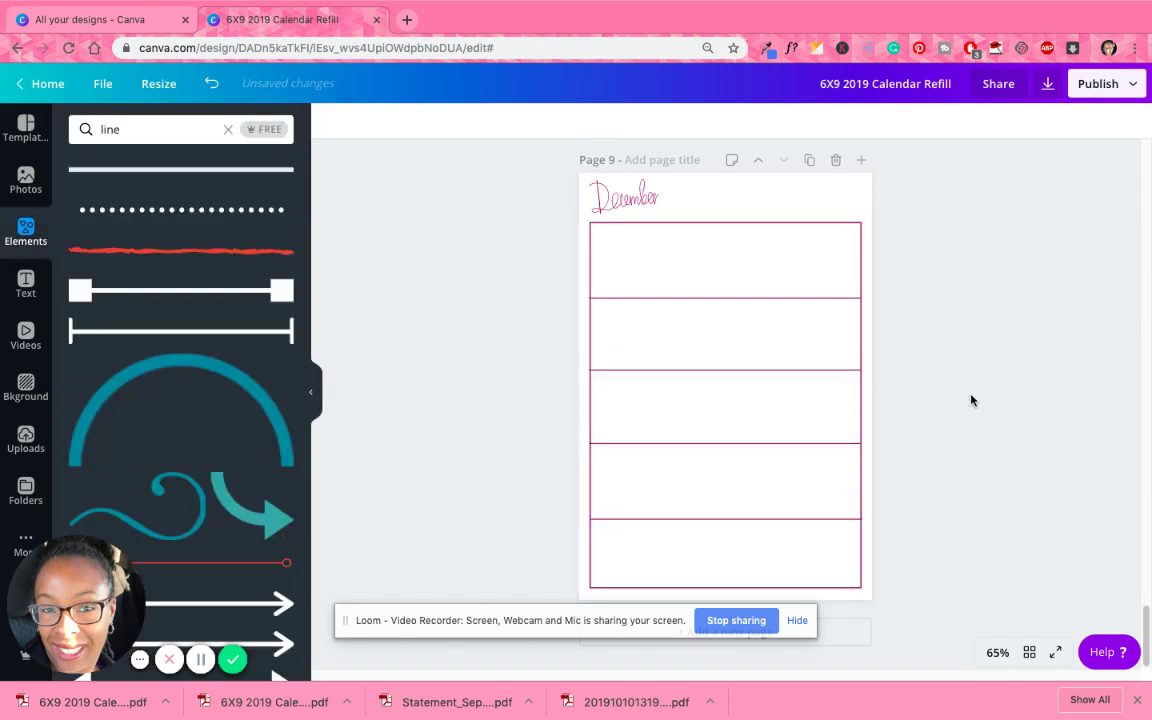
Compare with the October and November grids, then duplicate the uppermost row line on page 9 and rotate the copy to vertical.
{"action": "scroll", "coordinate": [970, 400], "scroll_direction": "up", "scroll_amount": 20}
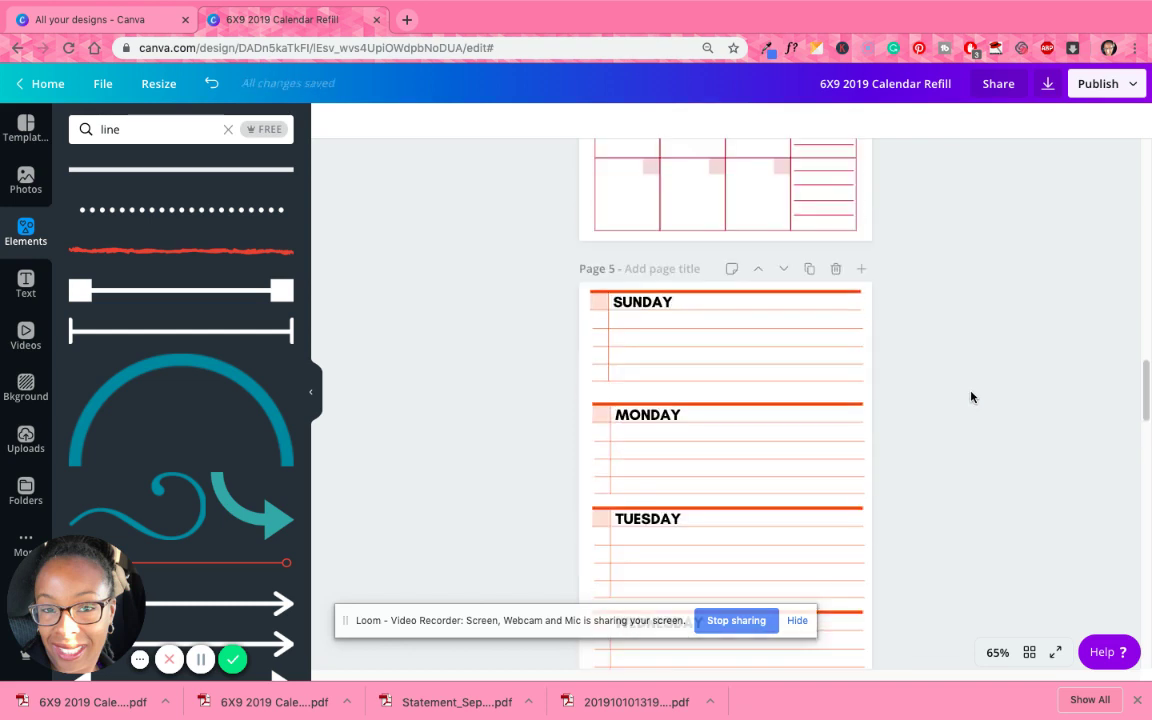
{"action": "scroll", "coordinate": [970, 397], "scroll_direction": "up", "scroll_amount": 10}
{"action": "scroll", "coordinate": [963, 407], "scroll_direction": "up", "scroll_amount": 4}
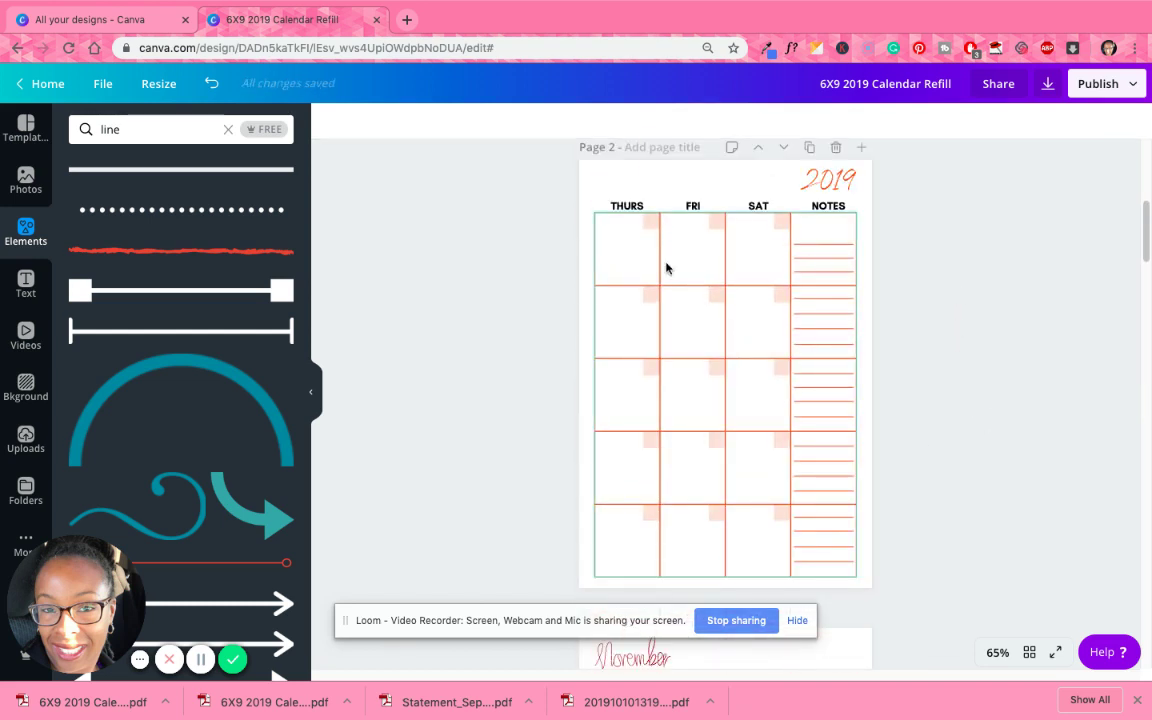
{"action": "scroll", "coordinate": [828, 337], "scroll_direction": "up", "scroll_amount": 5}
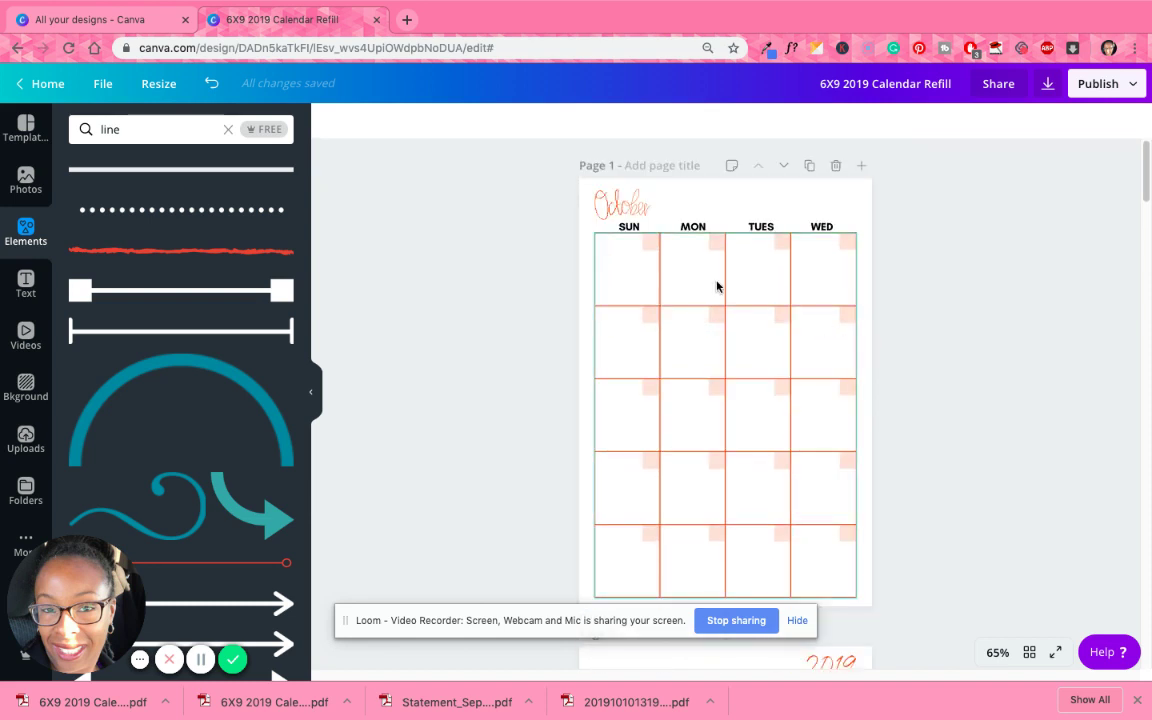
{"action": "scroll", "coordinate": [840, 416], "scroll_direction": "down", "scroll_amount": 15}
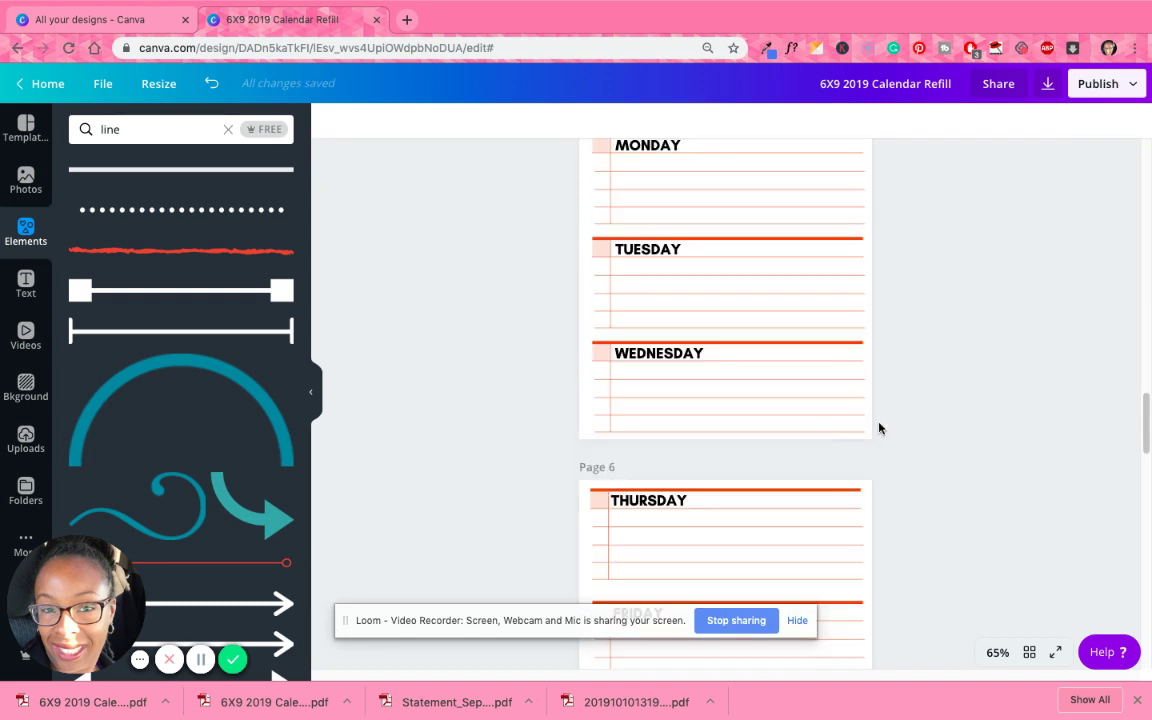
{"action": "scroll", "coordinate": [882, 423], "scroll_direction": "down", "scroll_amount": 10}
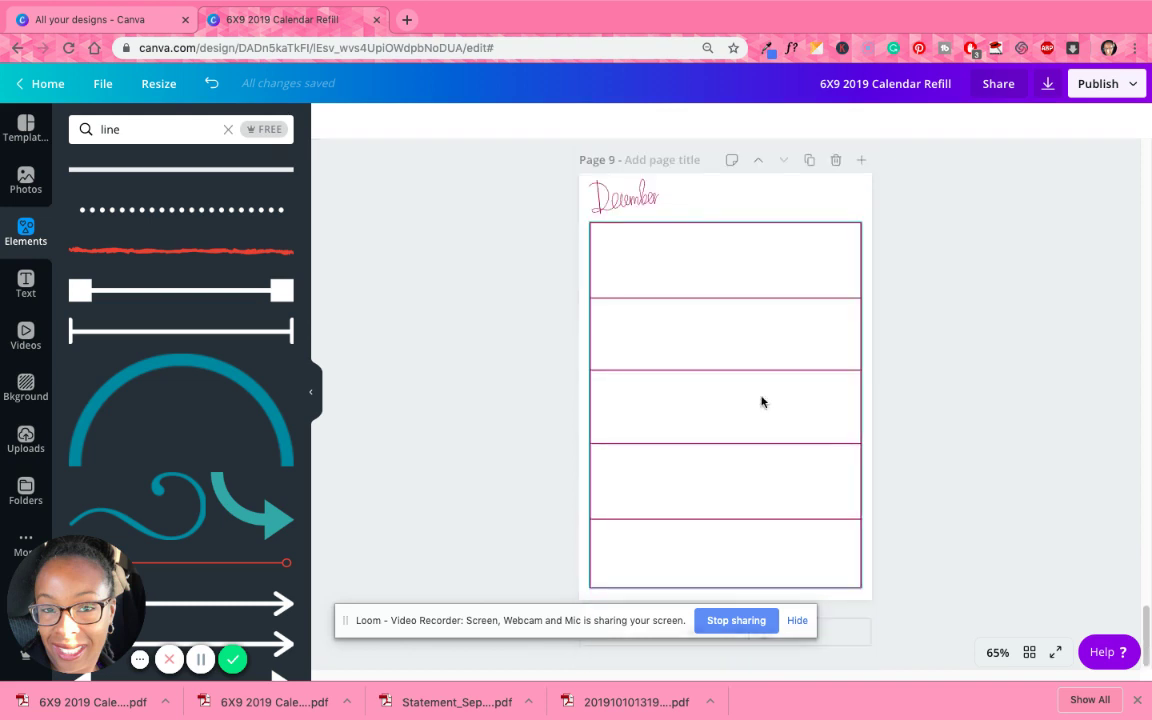
{"action": "left_click", "coordinate": [743, 303]}
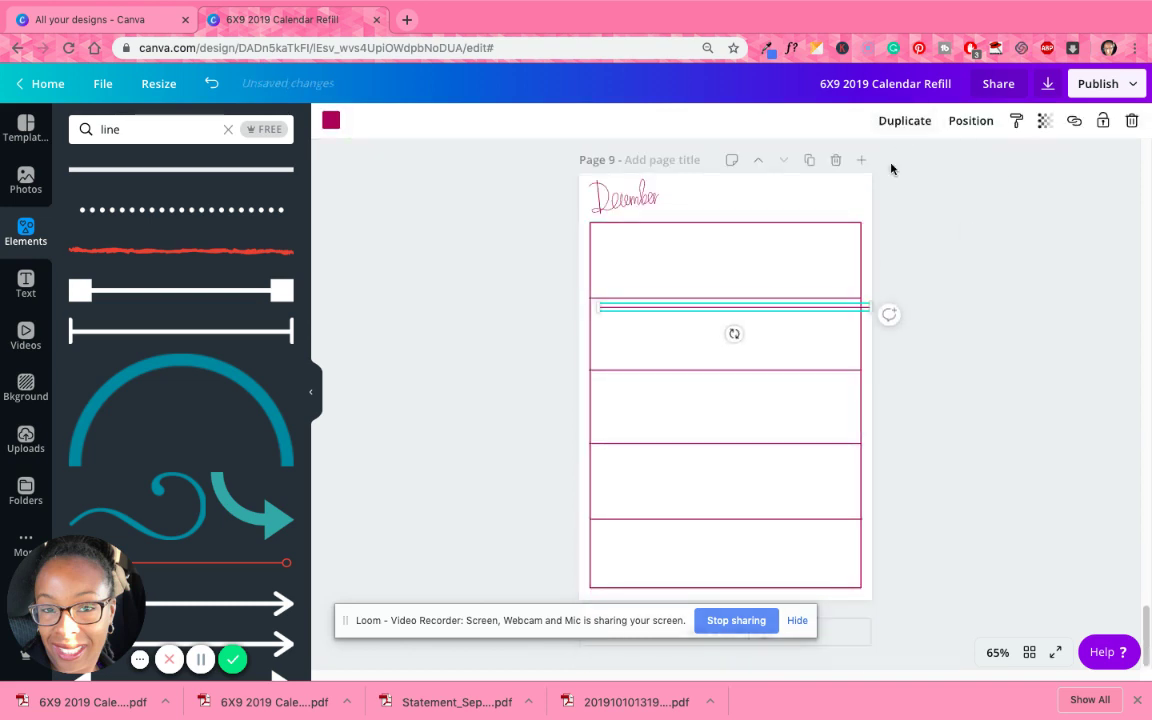
{"action": "left_click_drag", "start_coordinate": [727, 326], "coordinate": [707, 307]}
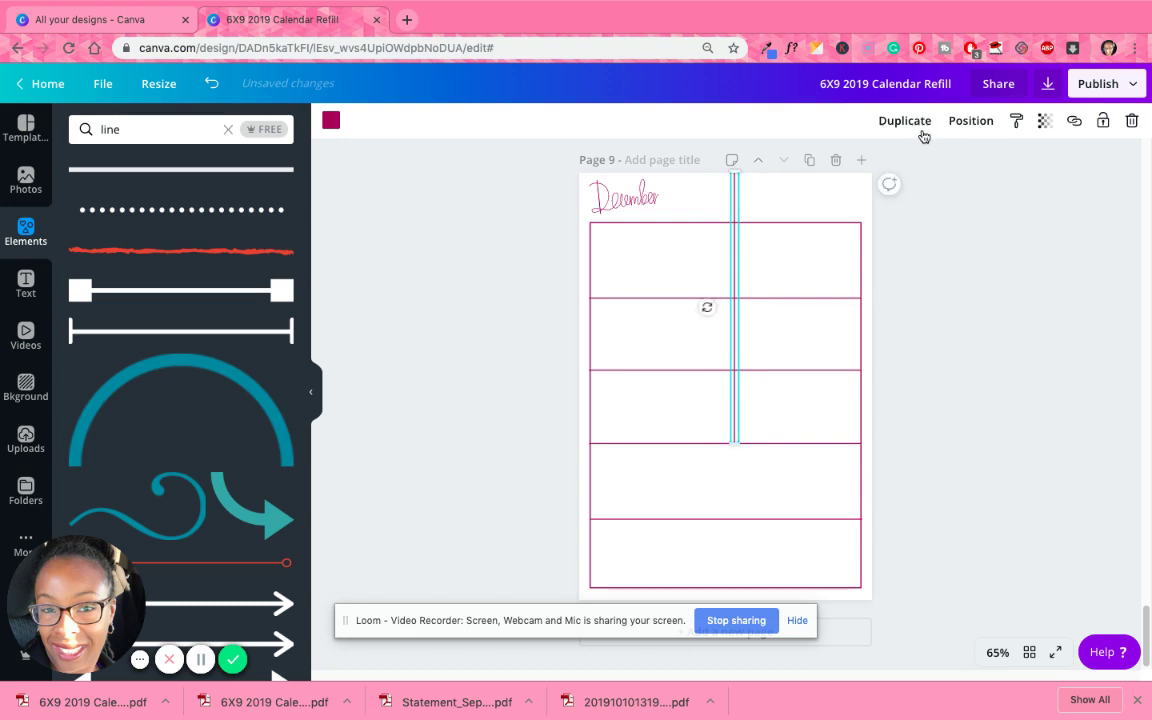
Duplicate the vertical line twice and spread the three vertical lines across the frame on page 9, undoing an accidental shift of the frame.
{"action": "left_click", "coordinate": [920, 124]}
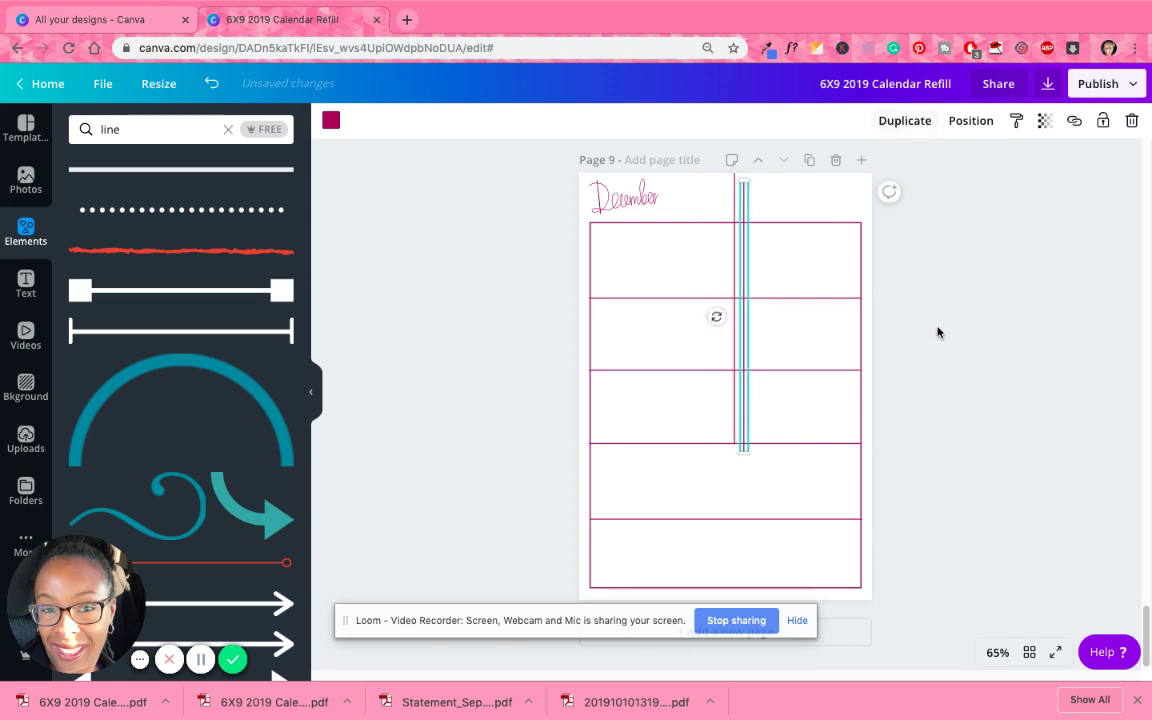
{"action": "scroll", "coordinate": [937, 335], "scroll_direction": "up", "scroll_amount": 20}
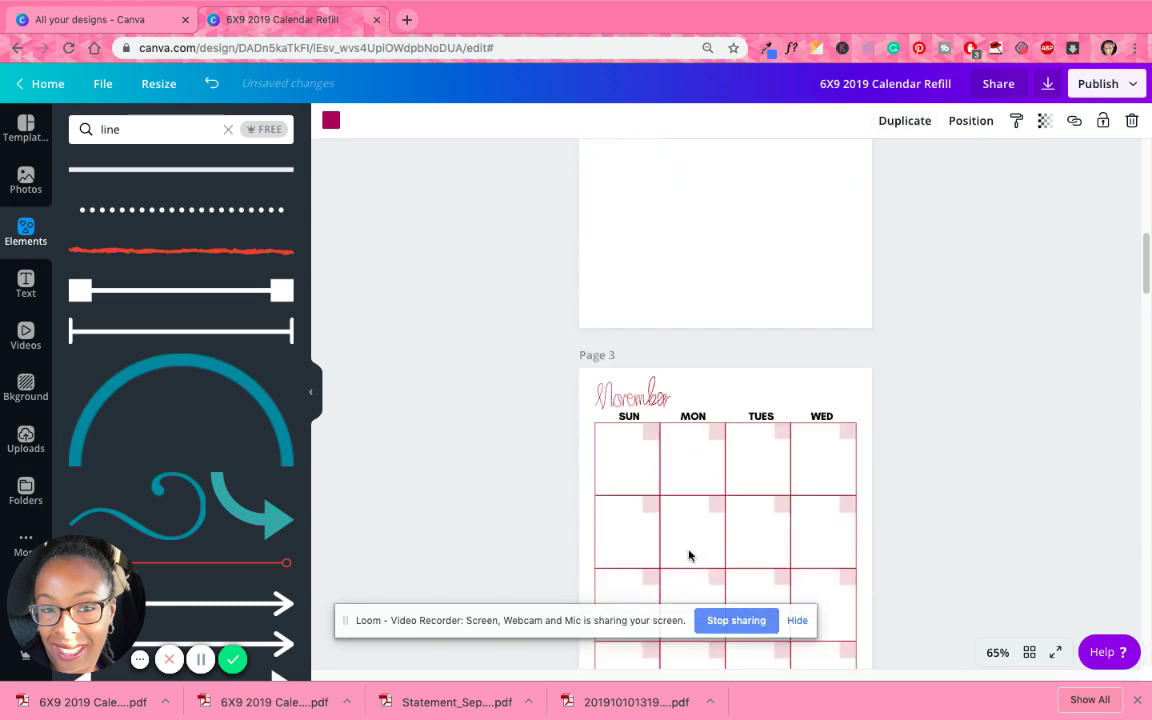
{"action": "scroll", "coordinate": [911, 540], "scroll_direction": "down", "scroll_amount": 20}
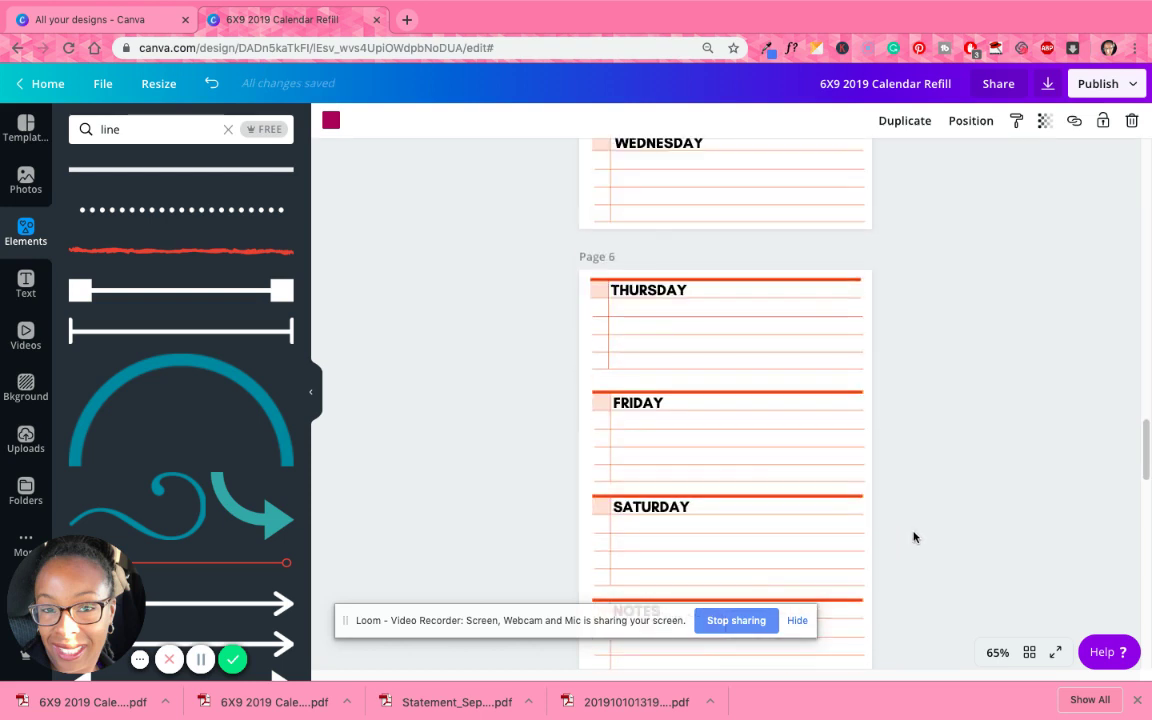
{"action": "left_click", "coordinate": [909, 127]}
{"action": "left_click_drag", "start_coordinate": [750, 368], "coordinate": [661, 408]}
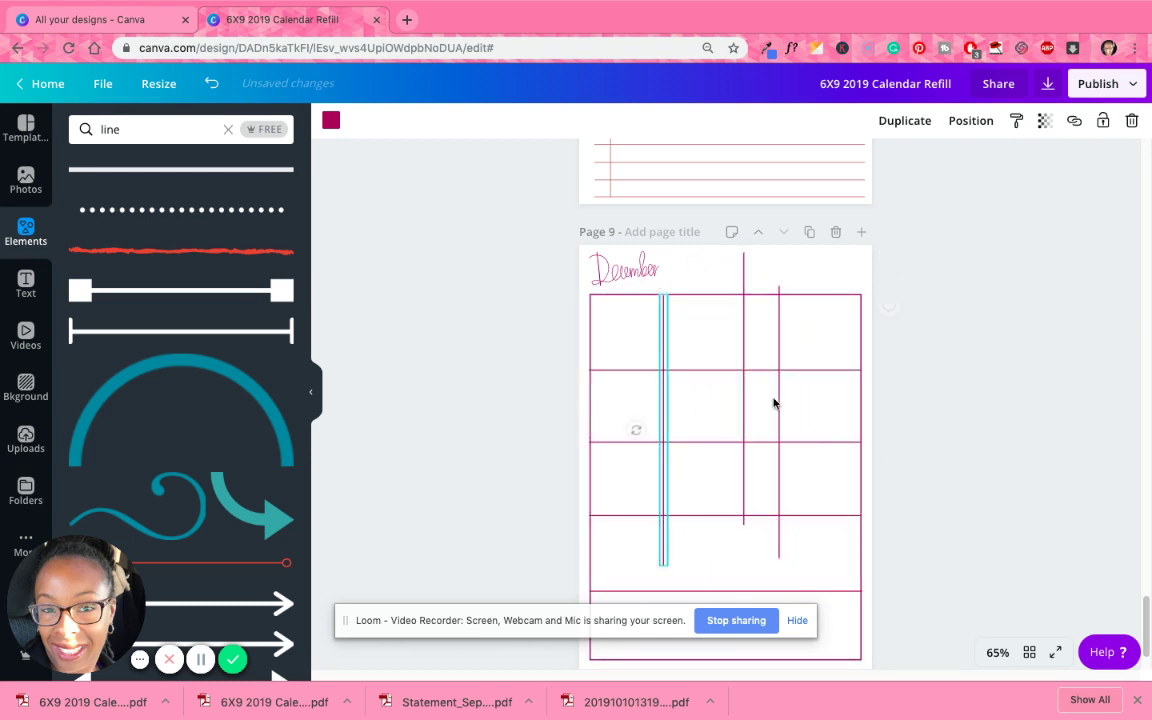
{"action": "left_click_drag", "start_coordinate": [777, 378], "coordinate": [722, 411]}
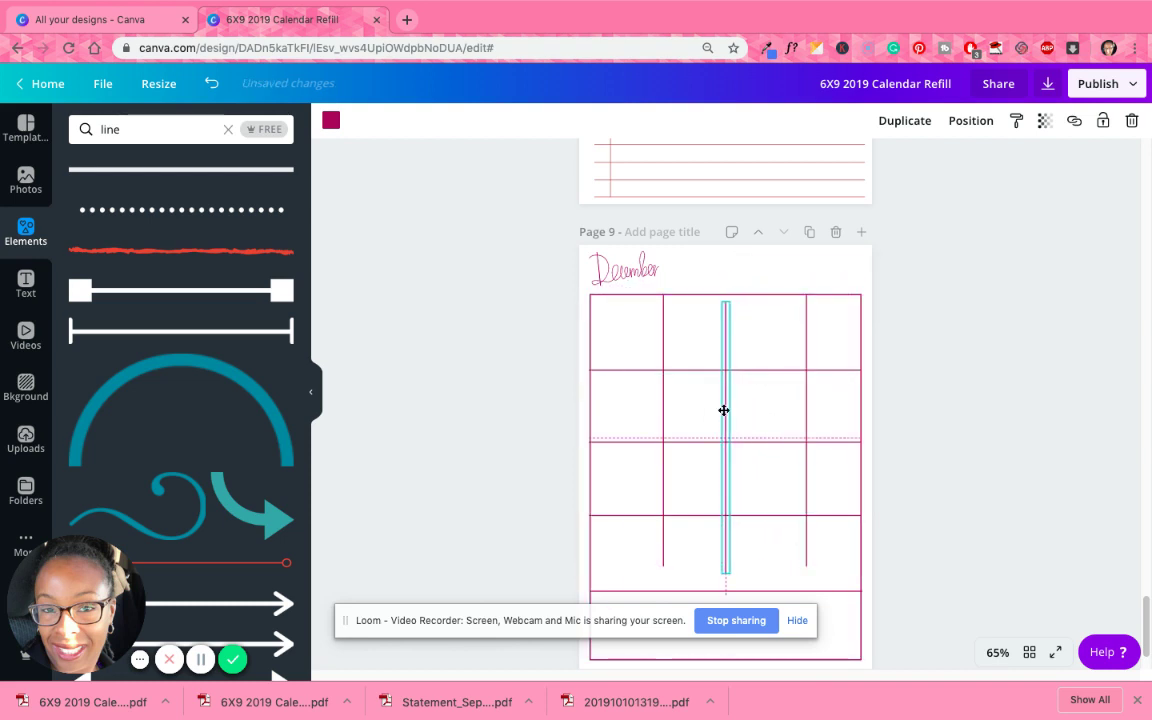
{"action": "left_click", "coordinate": [651, 421]}
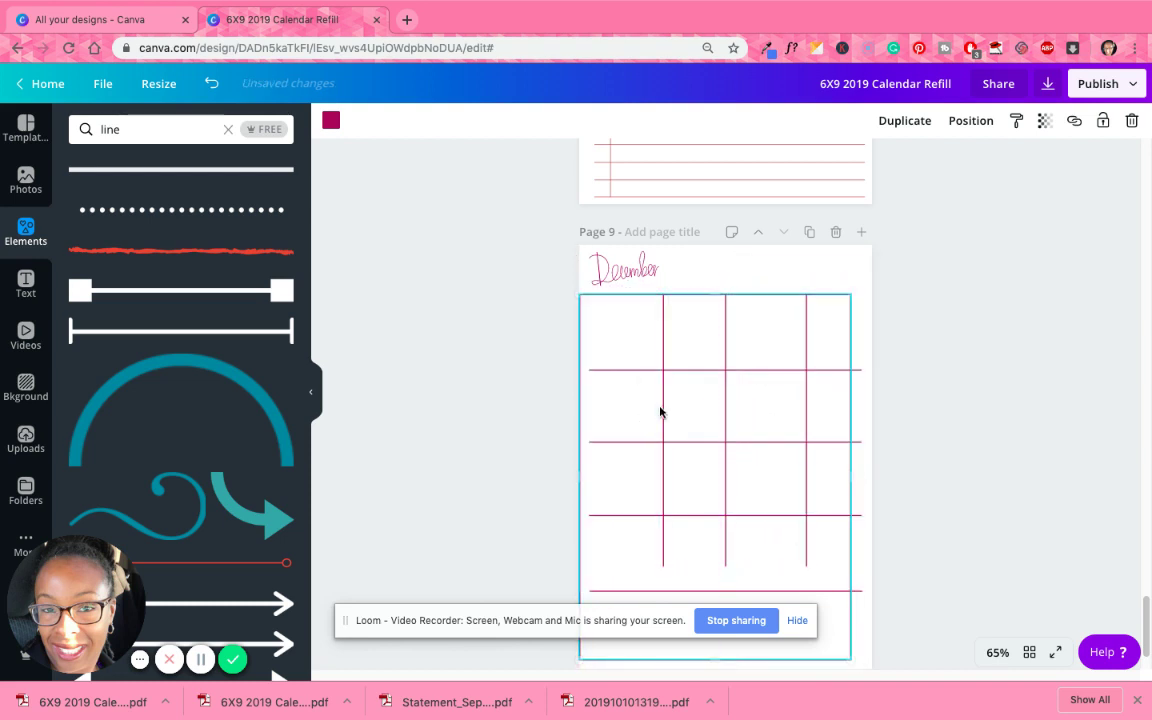
{"action": "left_click", "coordinate": [211, 83]}
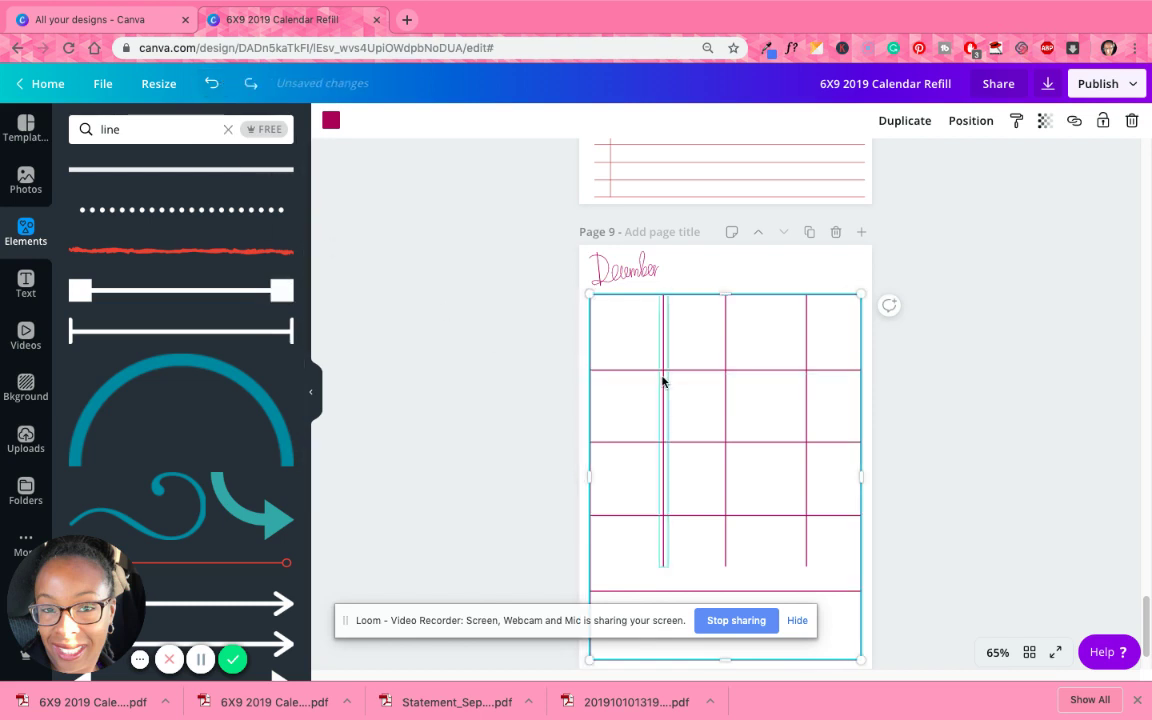
Adjust the spacing of the three vertical lines into four roughly equal columns, with their upper ends on the frame's upper edge.
{"action": "left_click_drag", "start_coordinate": [662, 385], "coordinate": [653, 386]}
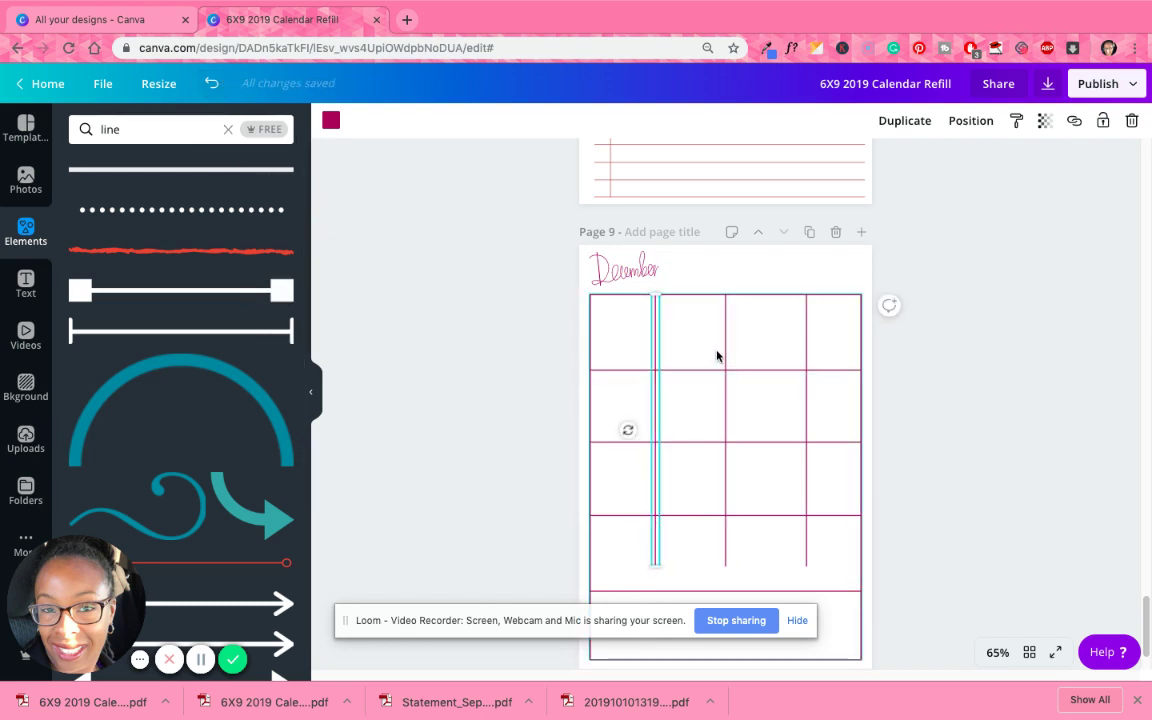
{"action": "left_click_drag", "start_coordinate": [803, 330], "coordinate": [796, 334]}
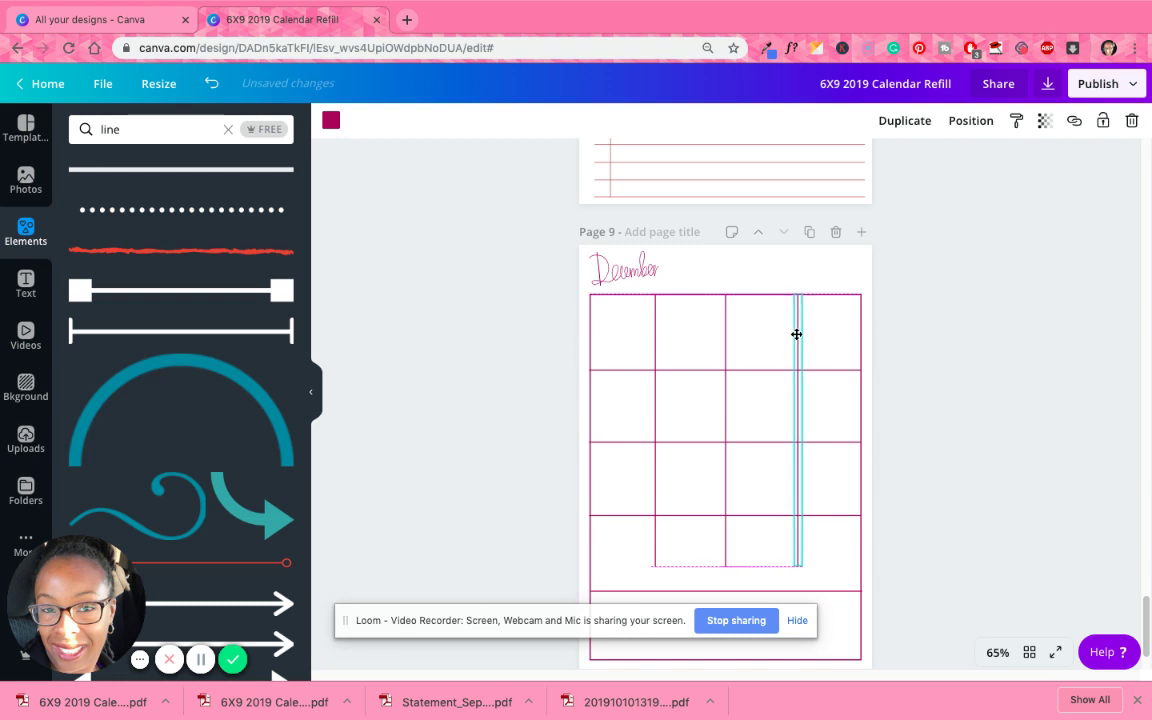
{"action": "left_click", "coordinate": [720, 342]}
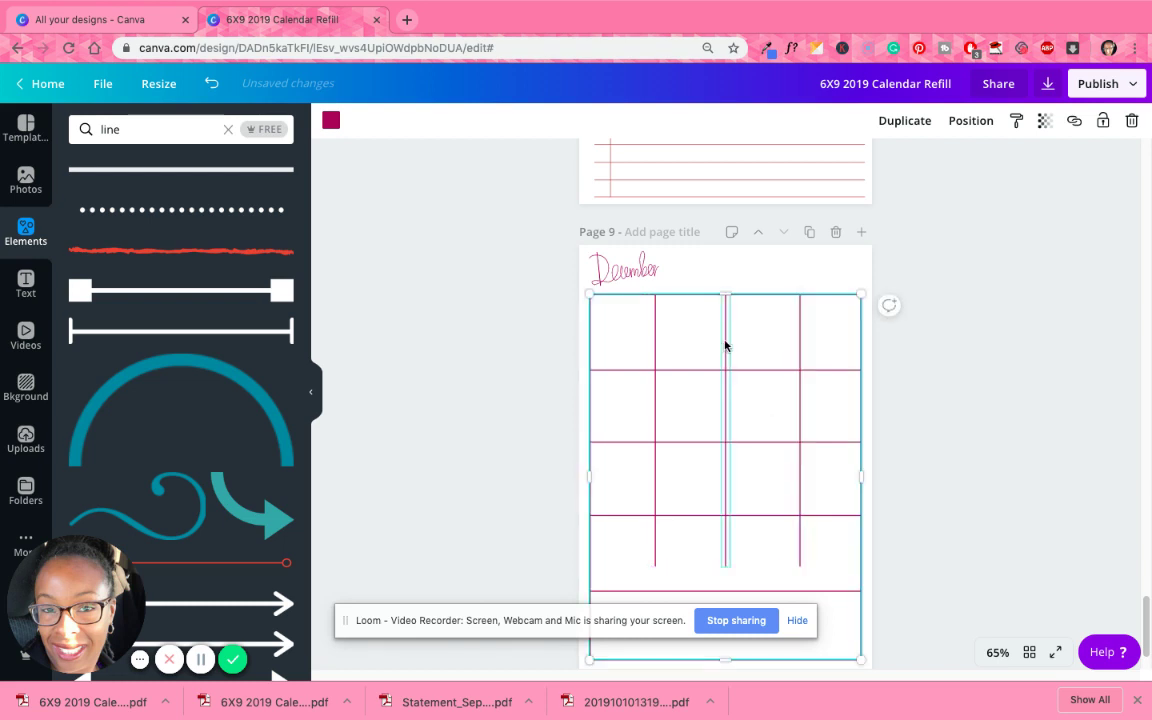
{"action": "left_click_drag", "start_coordinate": [725, 344], "coordinate": [728, 341]}
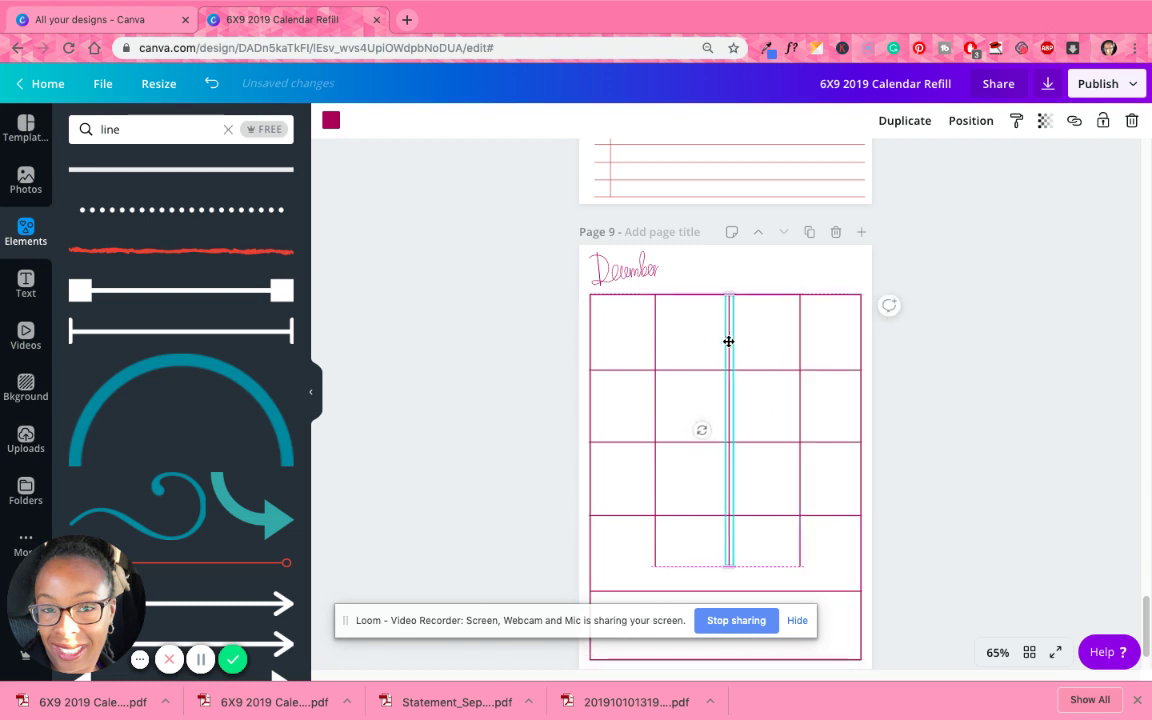
{"action": "left_click", "coordinate": [957, 373]}
{"action": "scroll", "coordinate": [951, 396], "scroll_direction": "down", "scroll_amount": 1}
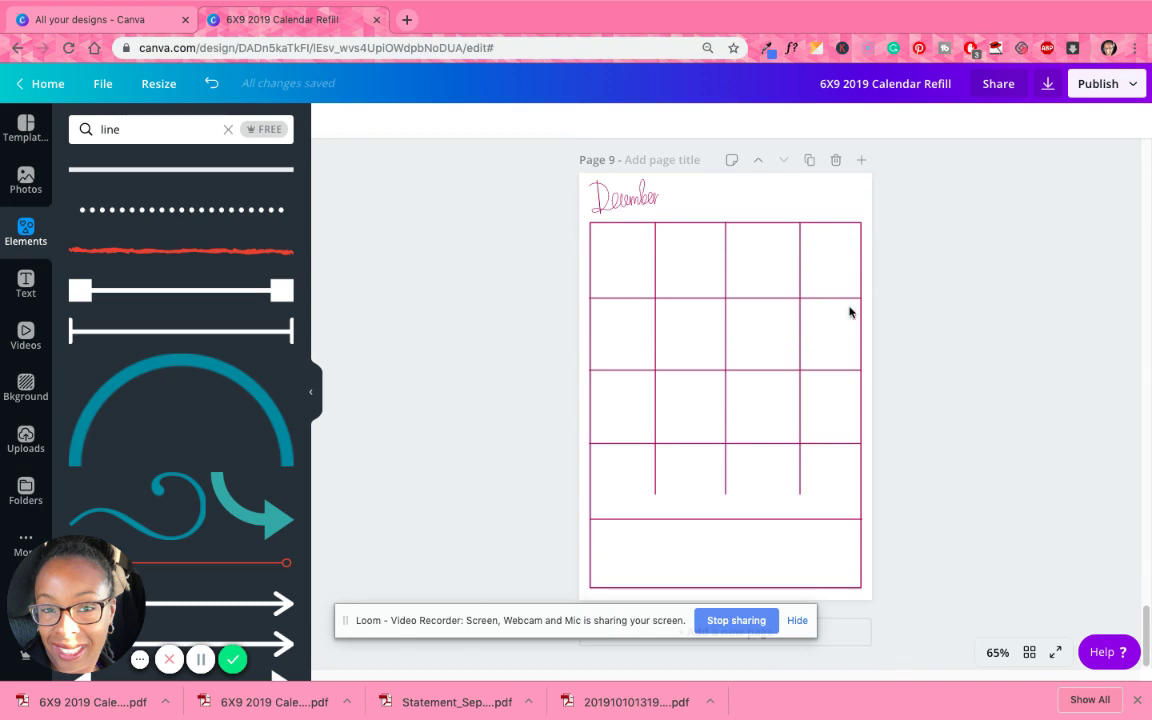
{"action": "left_click", "coordinate": [799, 259]}
{"action": "left_click_drag", "start_coordinate": [799, 259], "coordinate": [798, 259]}
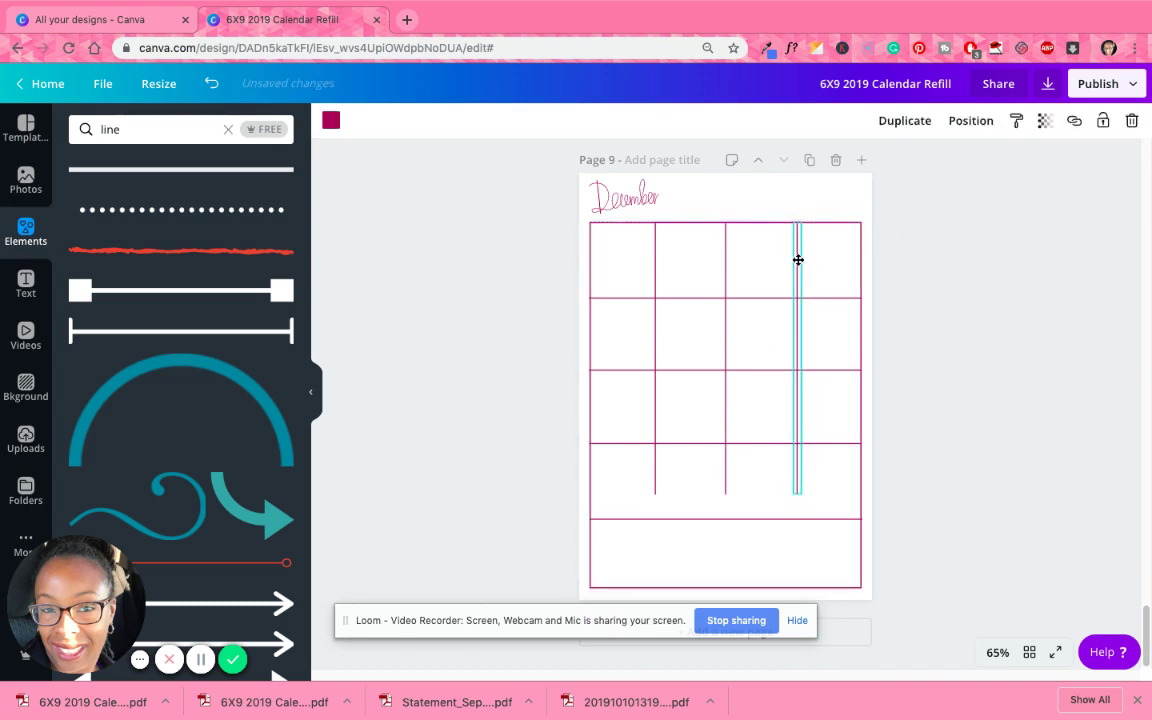
{"action": "left_click", "coordinate": [1009, 339]}
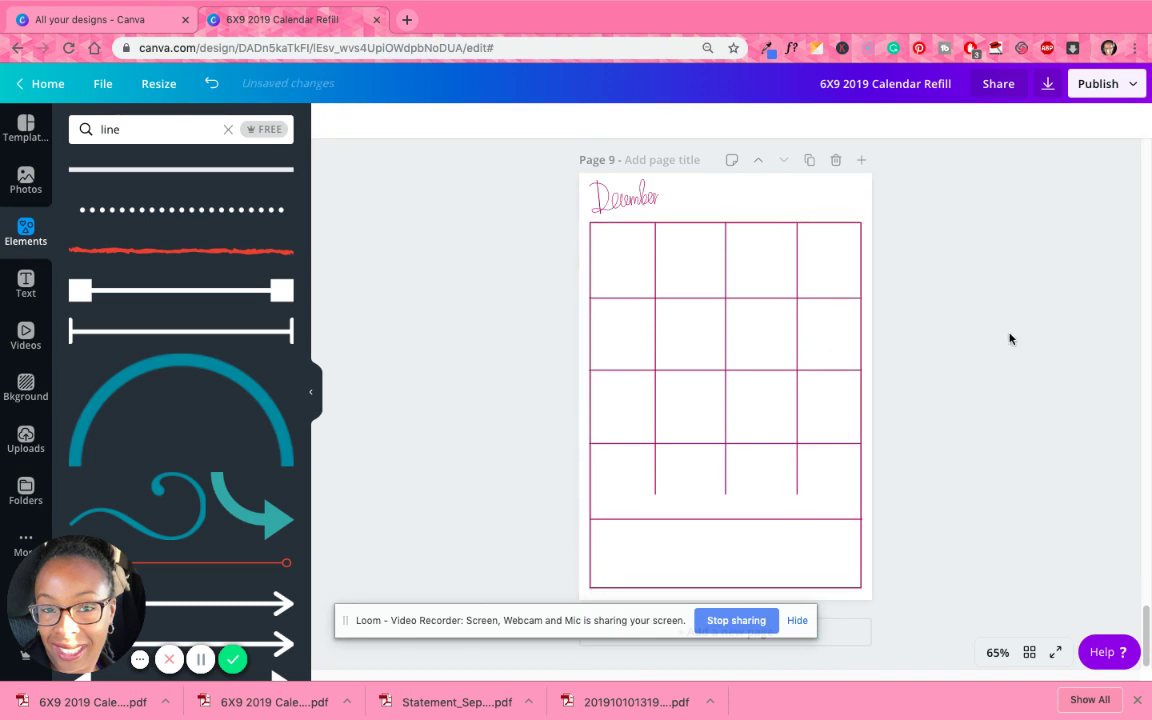
Stretch the three vertical lines down to the frame's lower edge.
{"action": "left_click", "coordinate": [656, 429]}
{"action": "left_click_drag", "start_coordinate": [651, 492], "coordinate": [665, 580]}
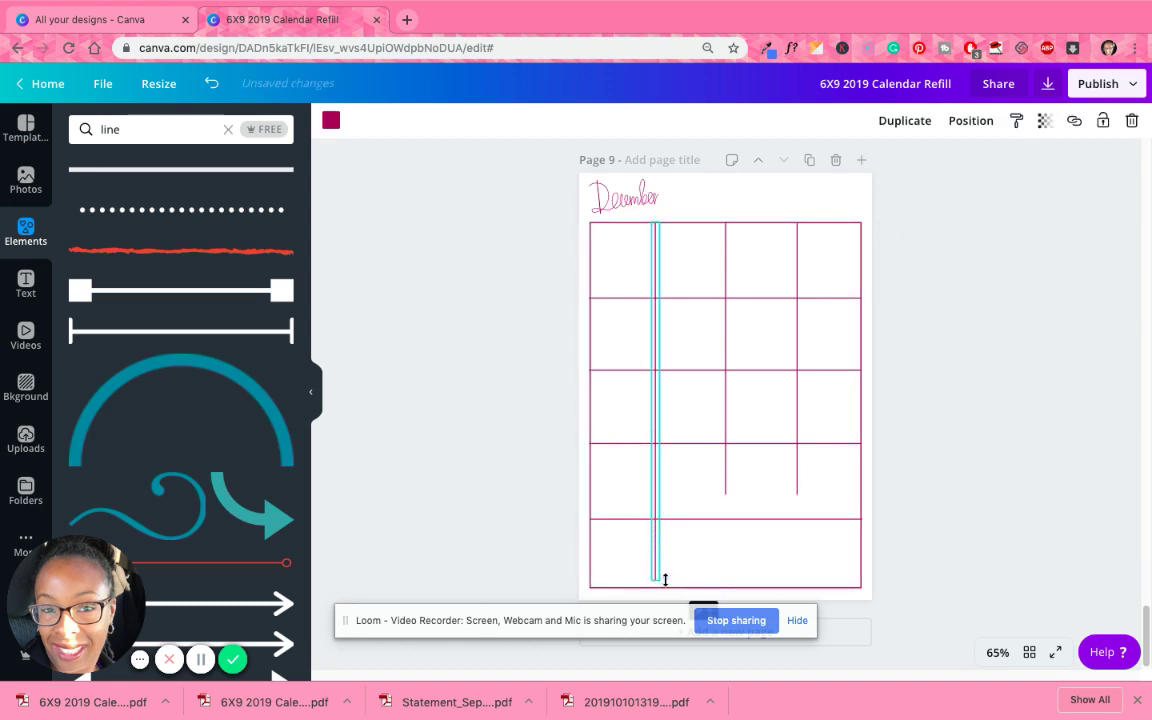
{"action": "left_click", "coordinate": [724, 489]}
{"action": "left_click_drag", "start_coordinate": [719, 525], "coordinate": [718, 589]}
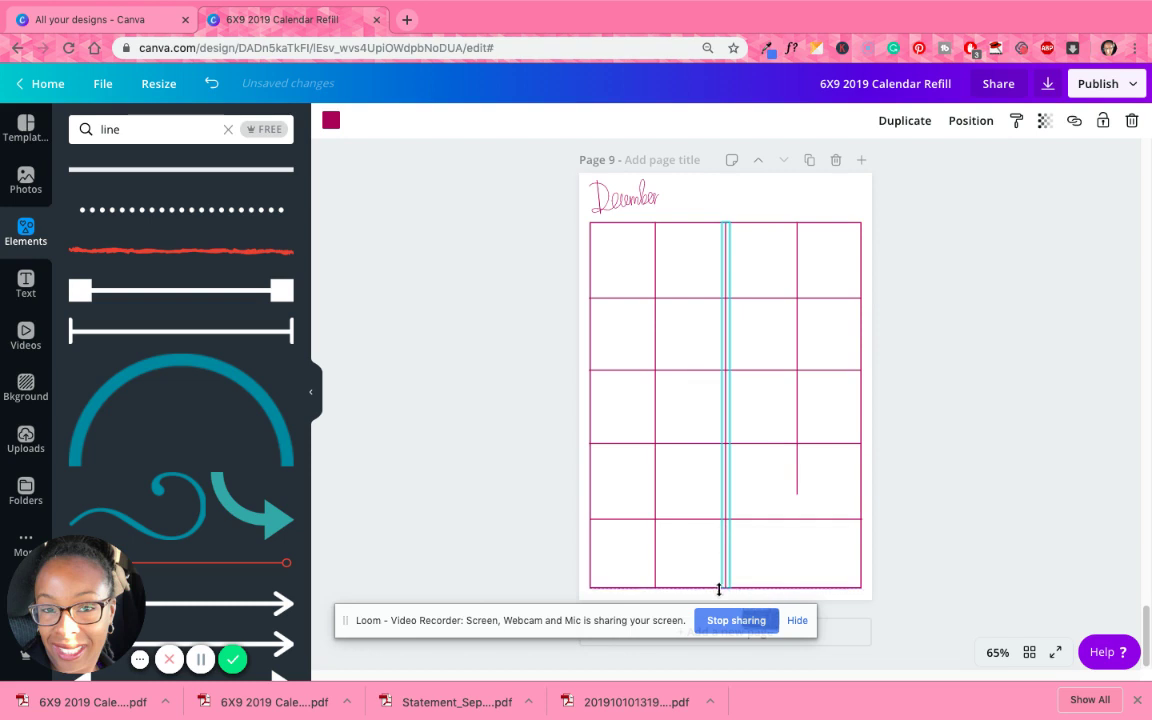
{"action": "left_click", "coordinate": [796, 484]}
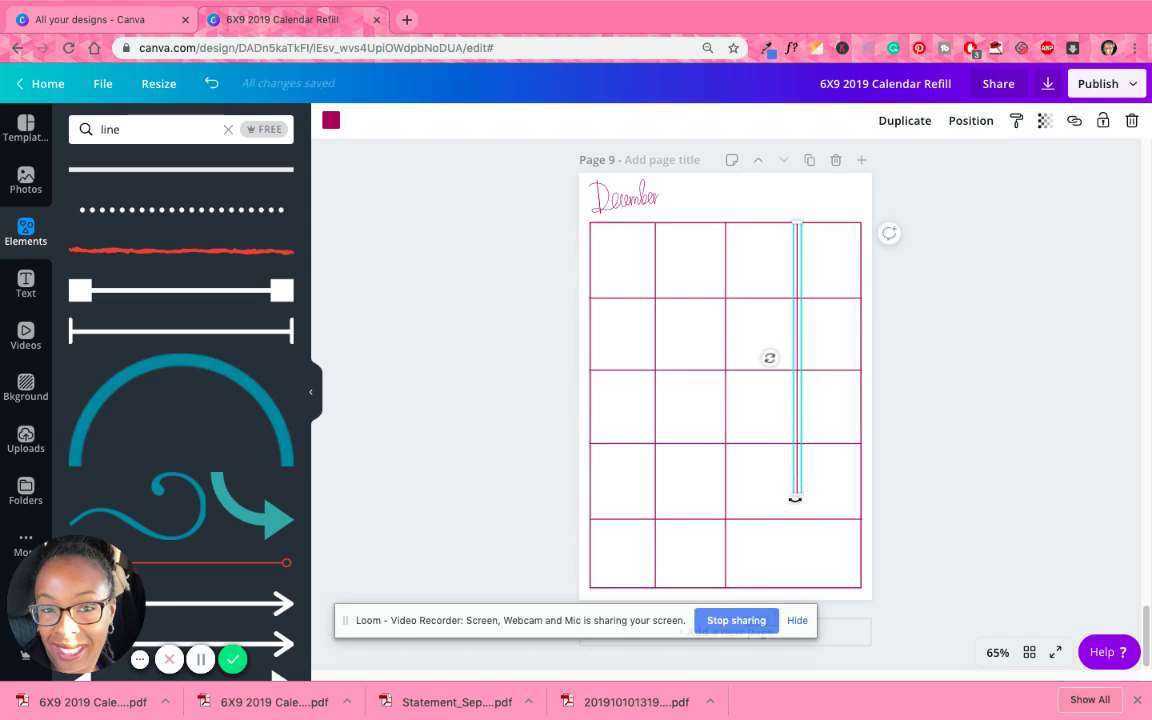
{"action": "left_click_drag", "start_coordinate": [797, 495], "coordinate": [793, 584]}
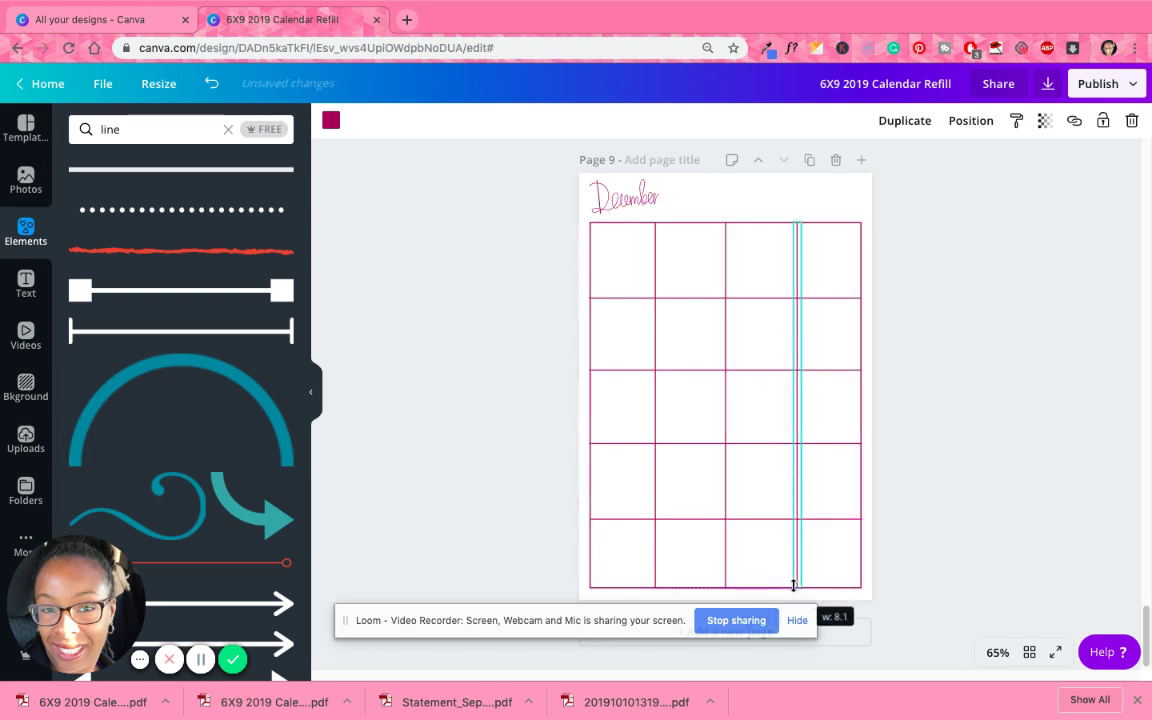
{"action": "left_click", "coordinate": [978, 526]}
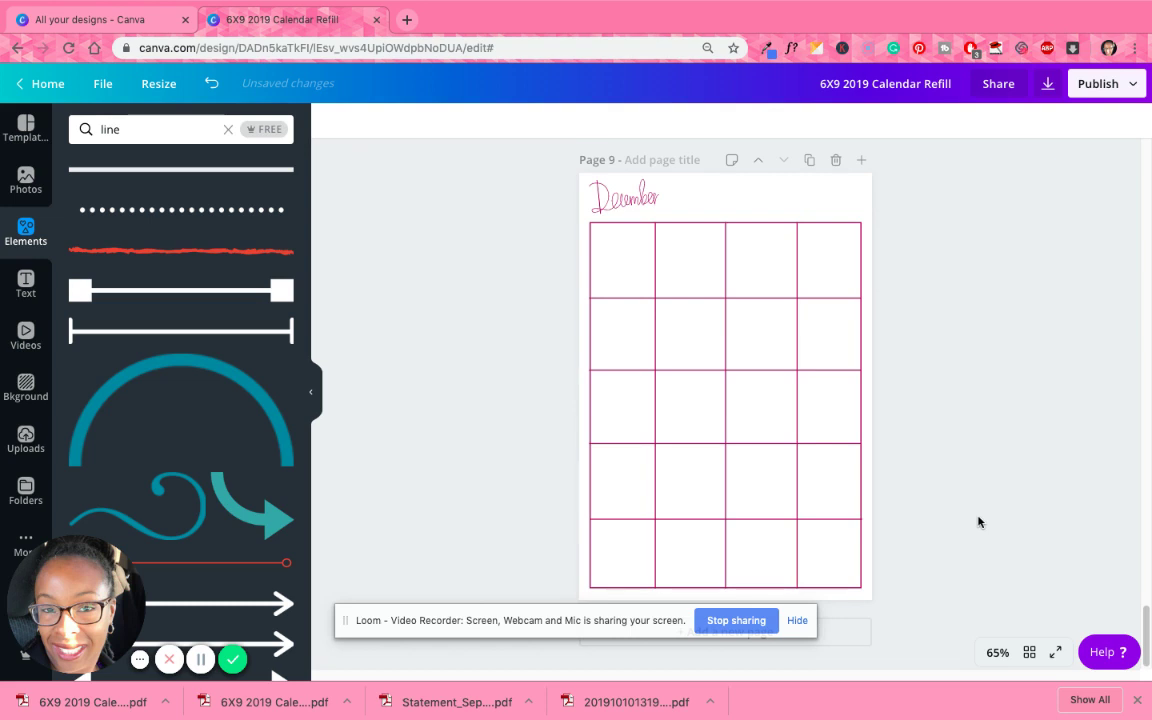
Nudge the middle and rightmost vertical lines slightly left to even out the column widths.
{"action": "left_click_drag", "start_coordinate": [725, 268], "coordinate": [722, 265]}
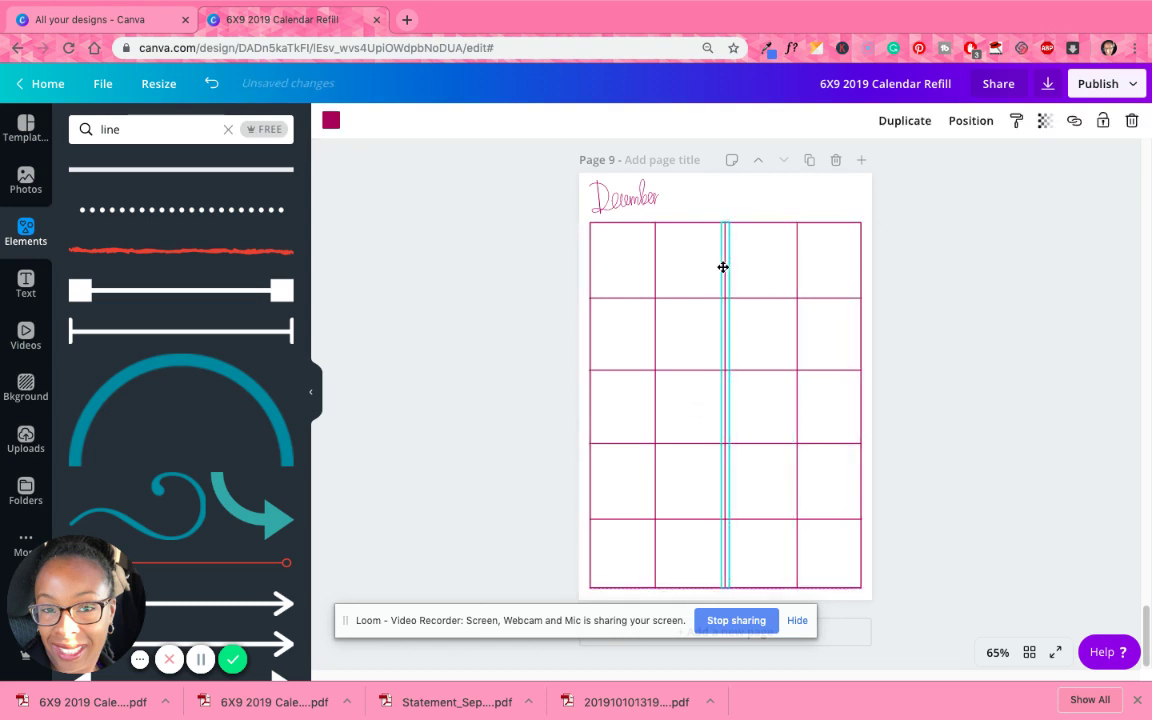
{"action": "left_click", "coordinate": [798, 265]}
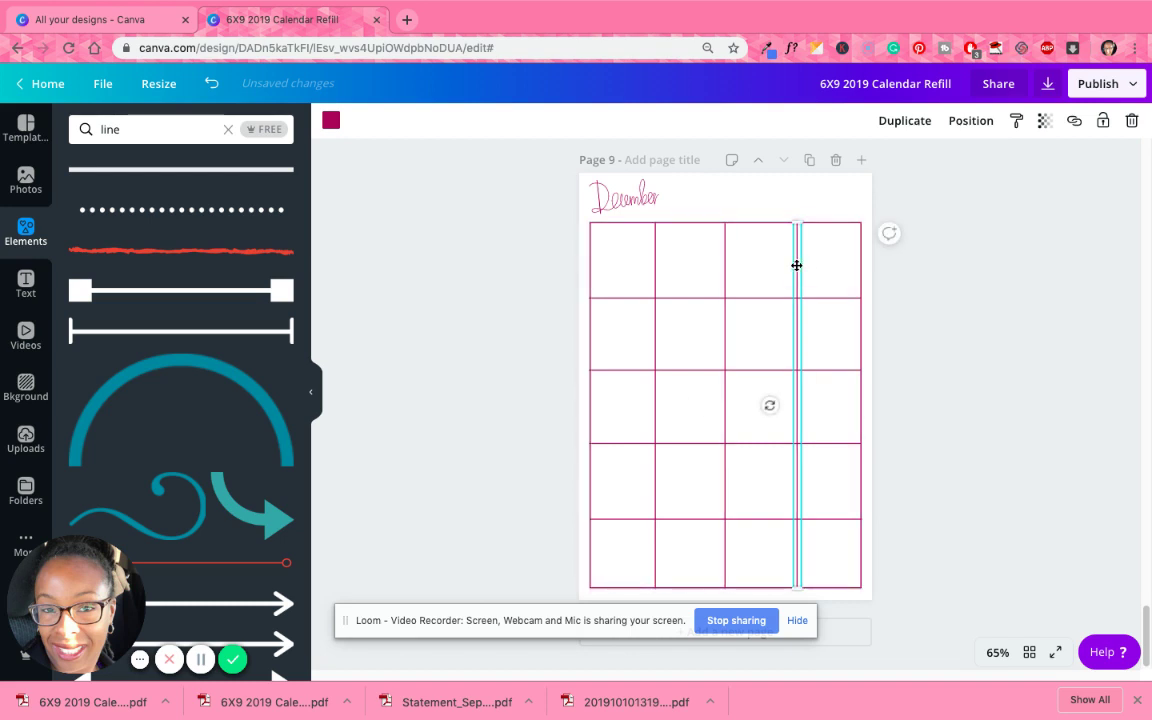
{"action": "key", "text": "shift+Left"}
{"action": "left_click", "coordinate": [992, 394]}
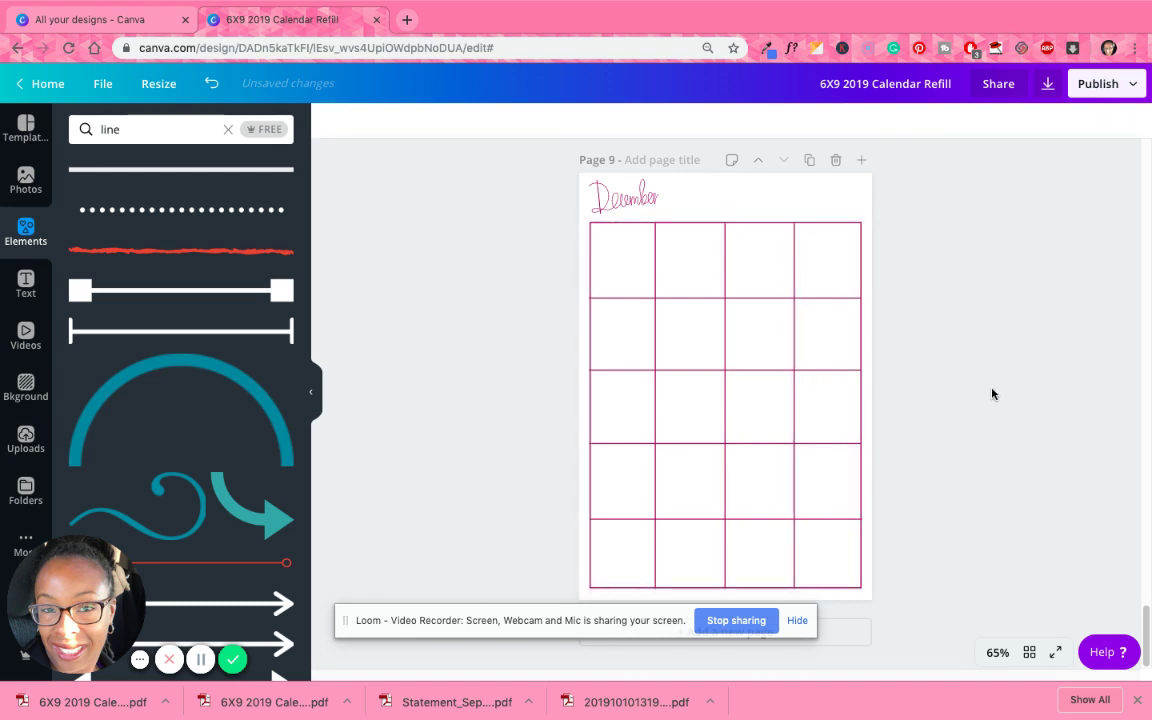
Check the date boxes on the November page, then search the elements for "square" and add a solid square to page 9.
{"action": "scroll", "coordinate": [970, 388], "scroll_direction": "up", "scroll_amount": 20}
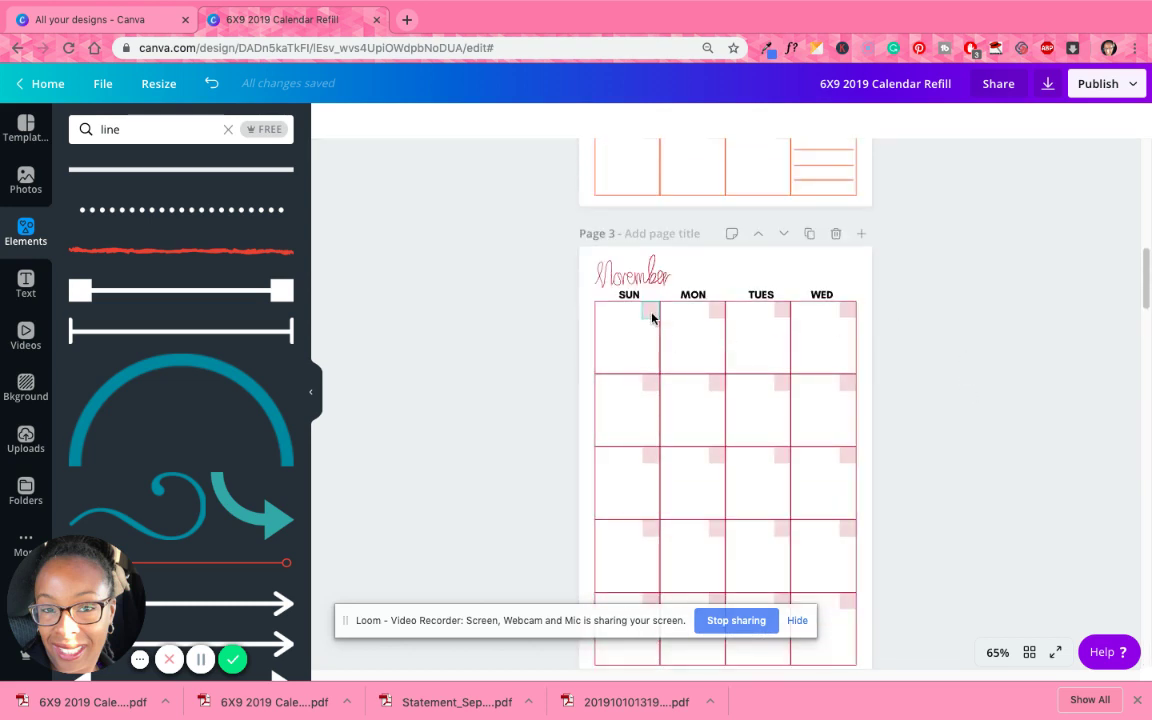
{"action": "scroll", "coordinate": [764, 406], "scroll_direction": "down", "scroll_amount": 20}
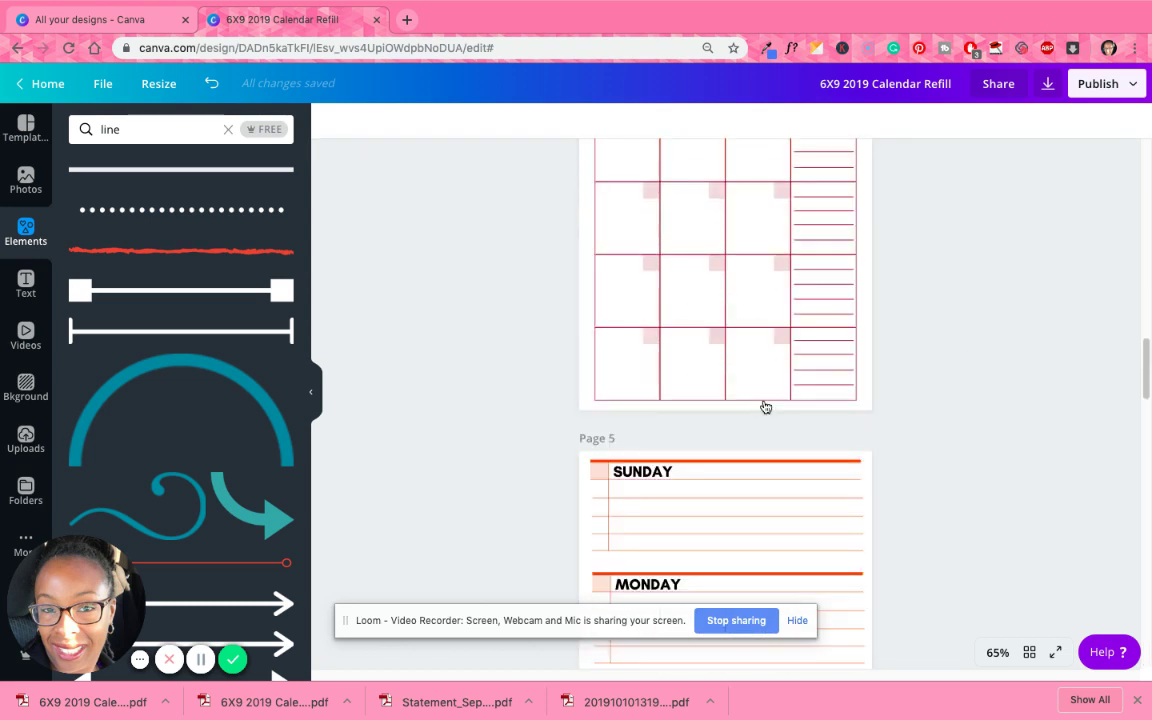
{"action": "scroll", "coordinate": [764, 404], "scroll_direction": "down", "scroll_amount": 6}
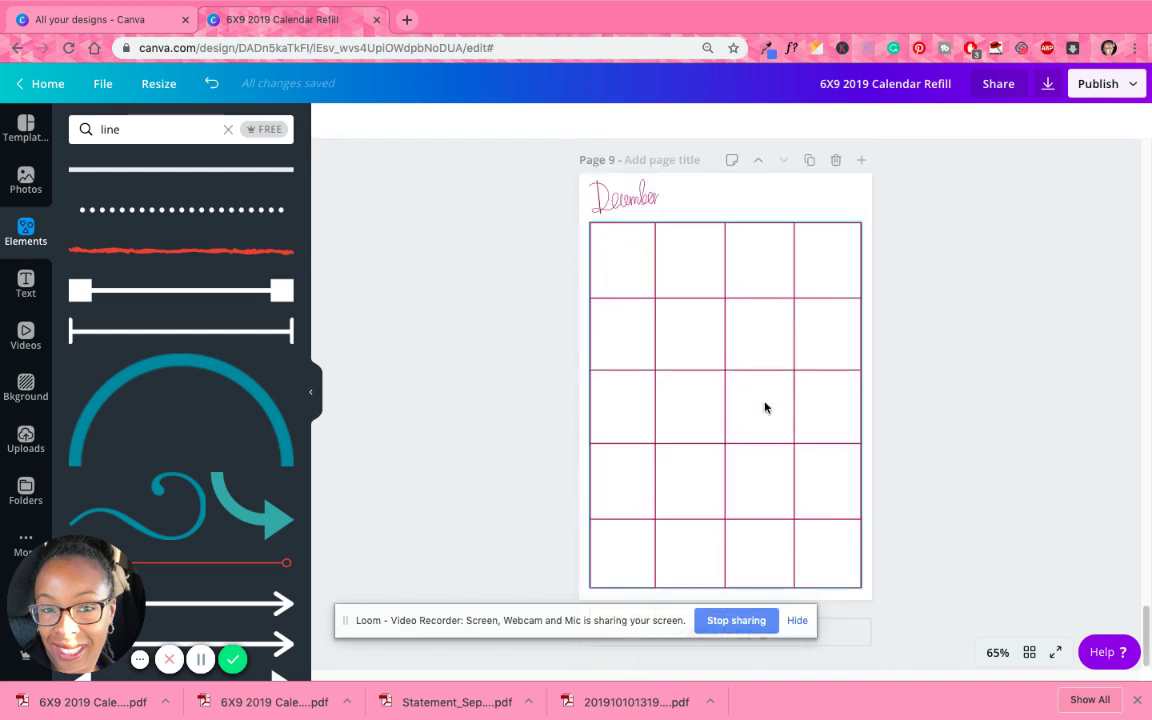
{"action": "left_click", "coordinate": [229, 129]}
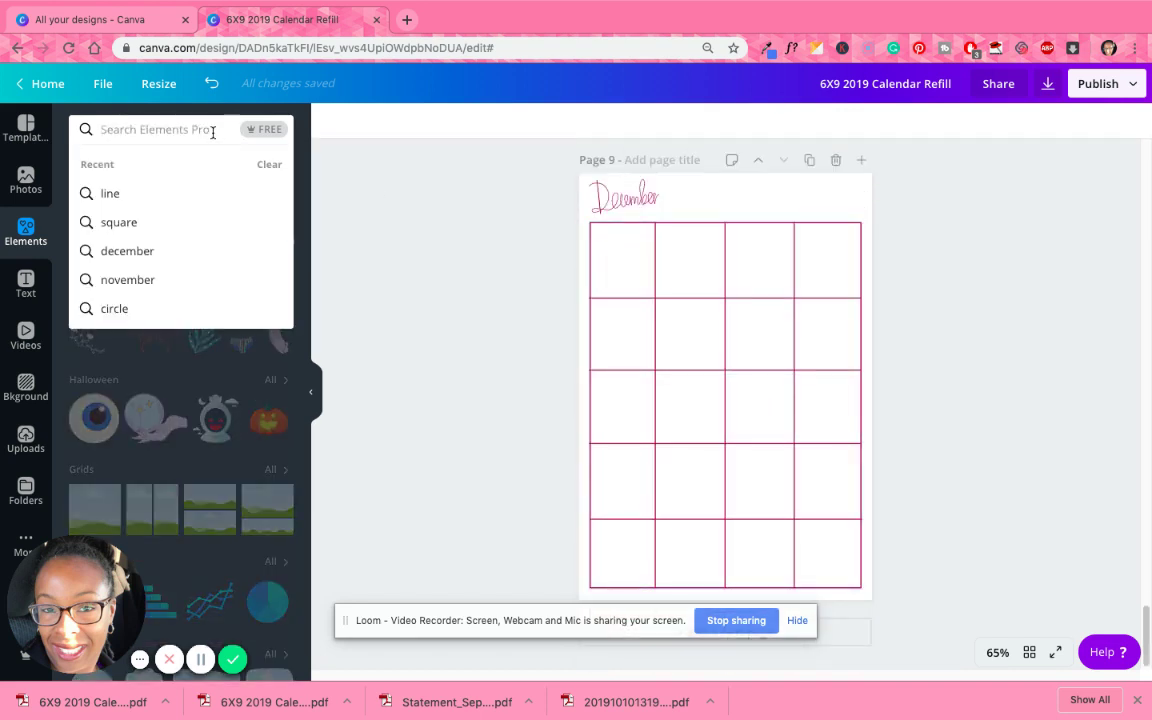
{"action": "type", "text": "square"}
{"action": "key", "text": "Return"}
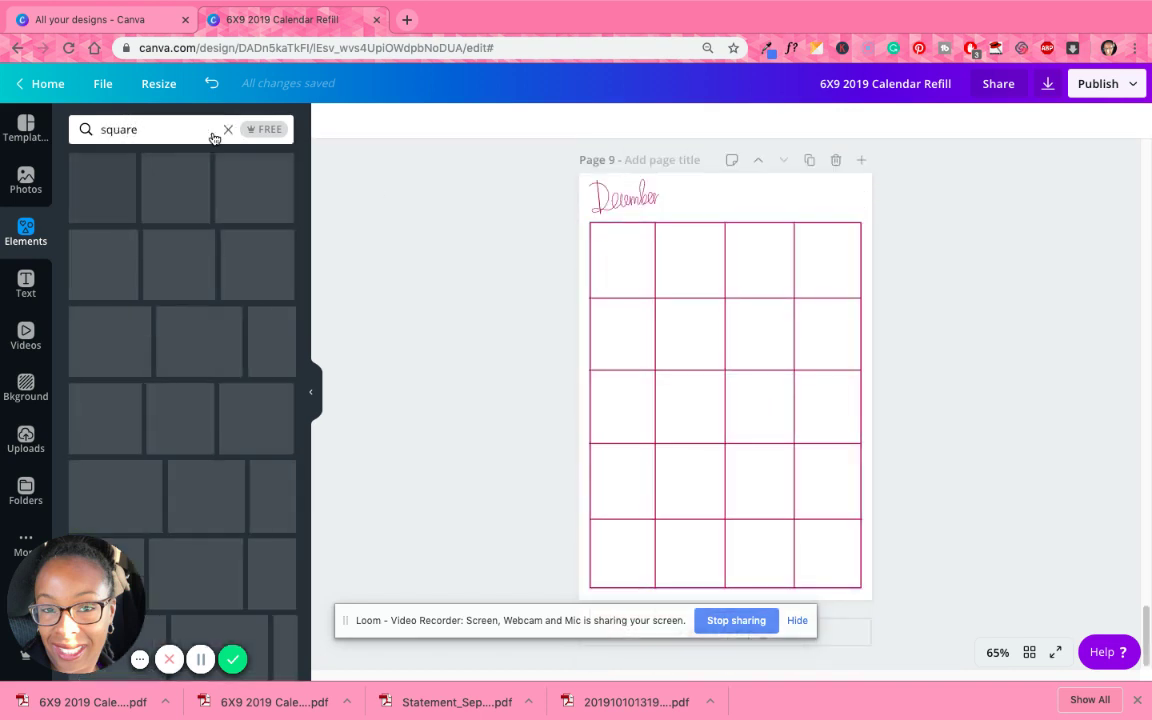
{"action": "left_click", "coordinate": [84, 172]}
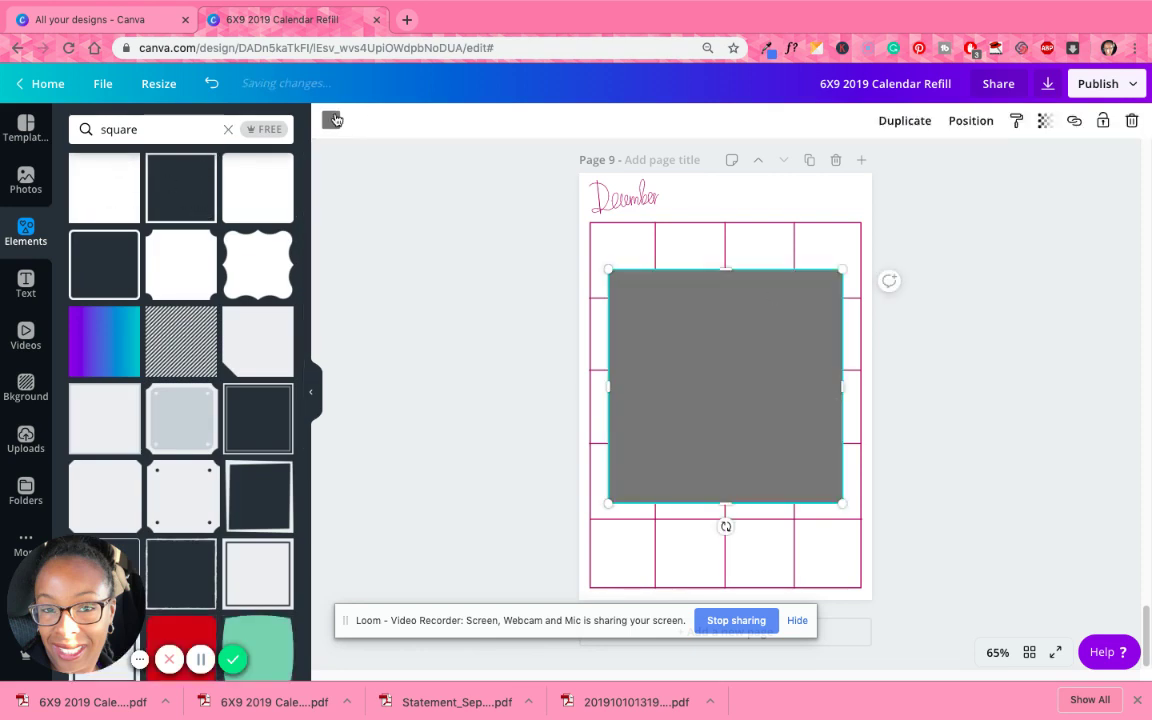
Recolor the square to the grid's magenta and set its transparency to 20.
{"action": "left_click", "coordinate": [333, 120]}
{"action": "left_click", "coordinate": [203, 175]}
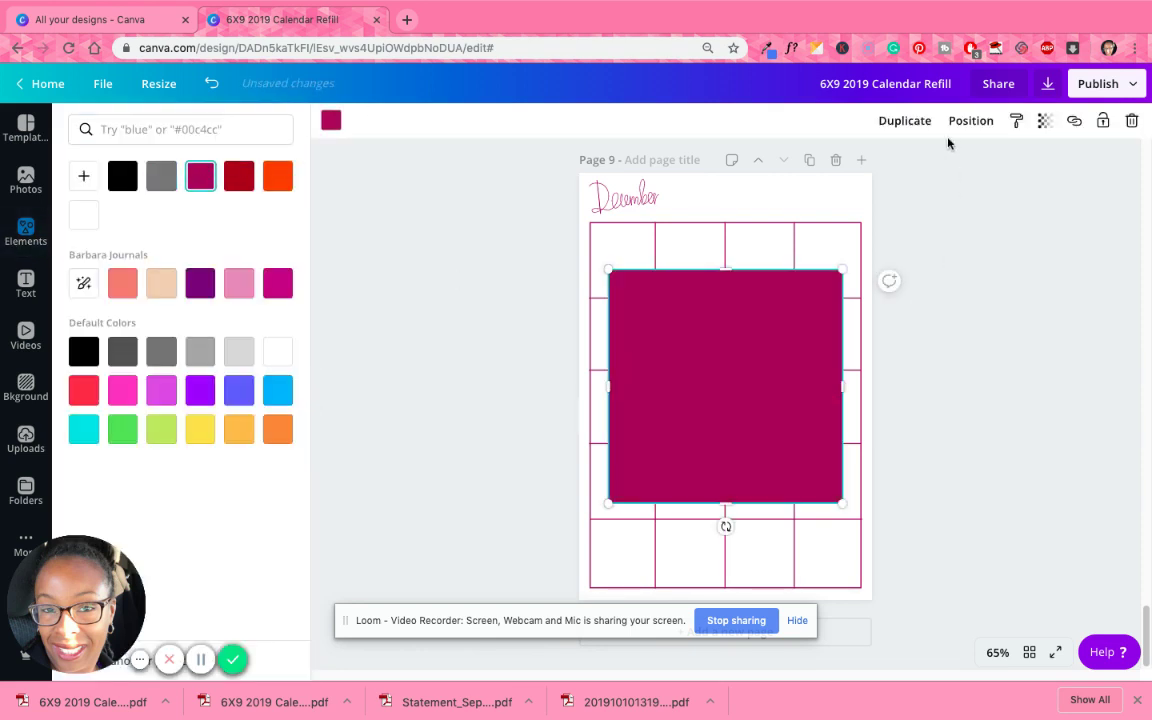
{"action": "left_click", "coordinate": [1046, 121]}
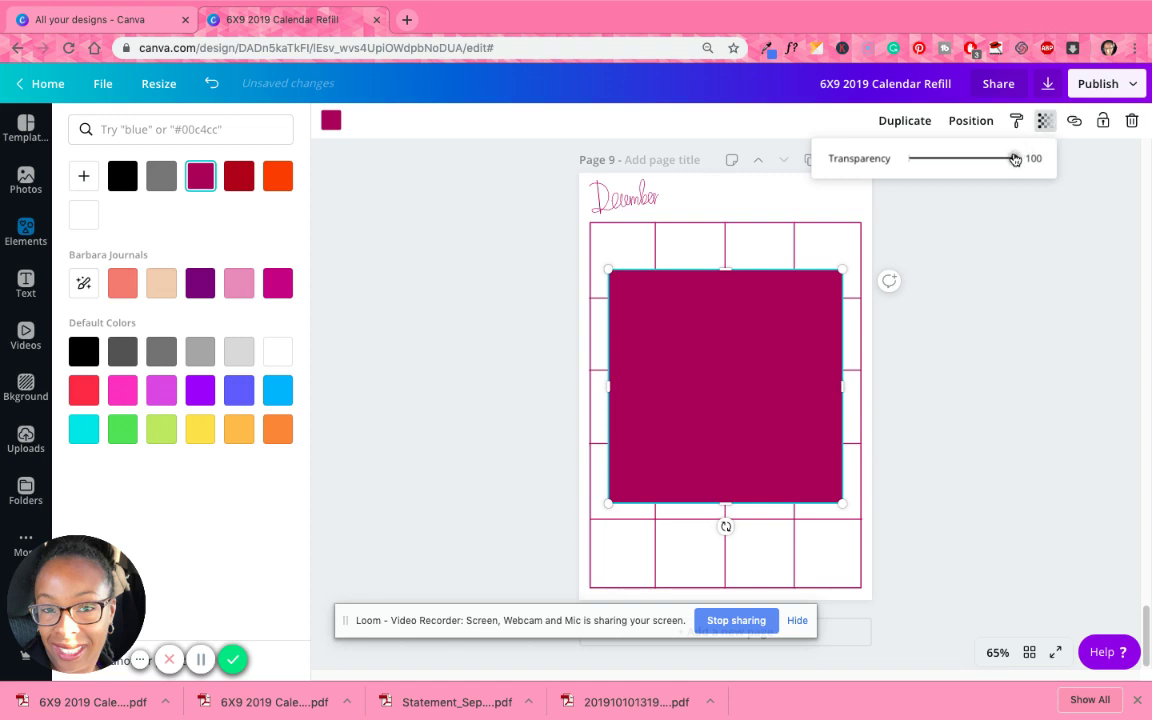
{"action": "left_click_drag", "start_coordinate": [1014, 159], "coordinate": [928, 170]}
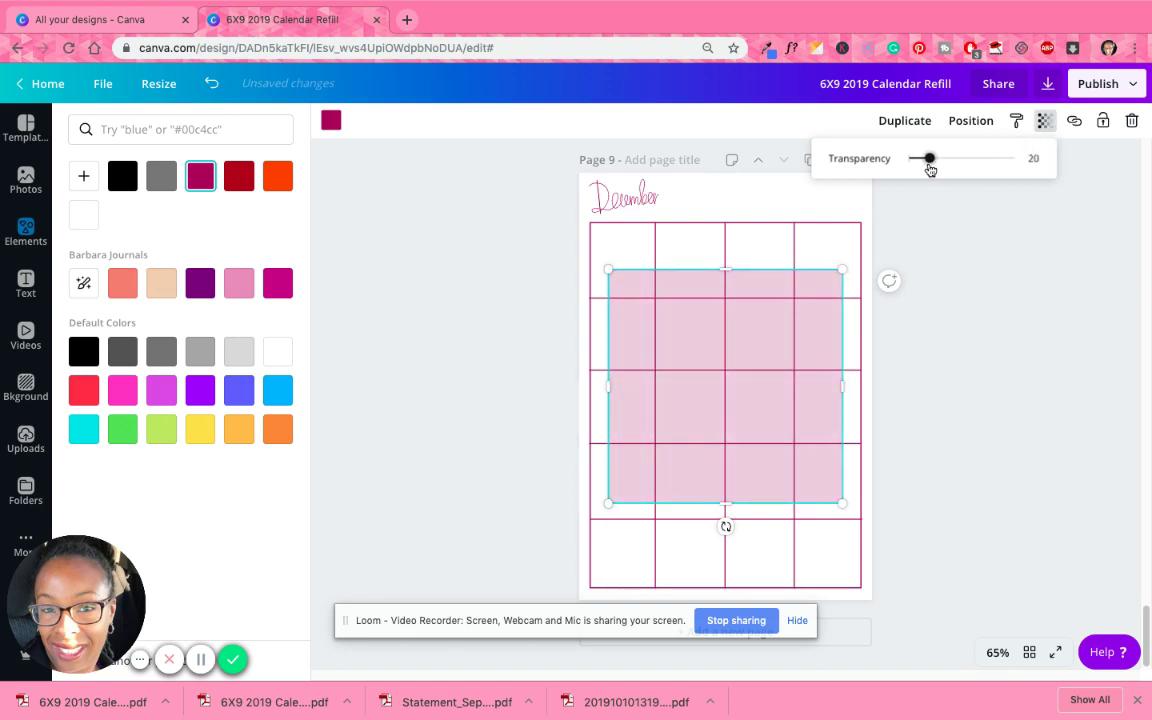
Shrink the pale square to a small date box, undo its accidental widening, and place it in the upper-right corner of the first cell.
{"action": "left_click", "coordinate": [836, 488]}
{"action": "left_click_drag", "start_coordinate": [840, 503], "coordinate": [645, 277]}
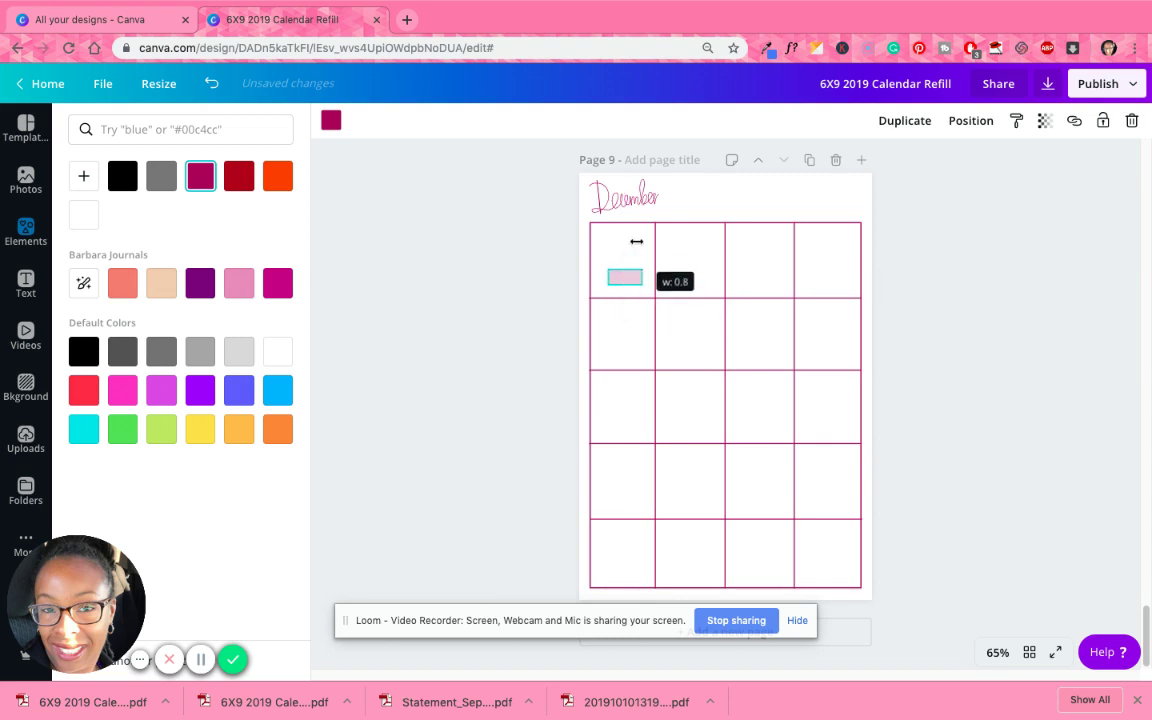
{"action": "left_click", "coordinate": [213, 90]}
{"action": "left_click", "coordinate": [472, 304]}
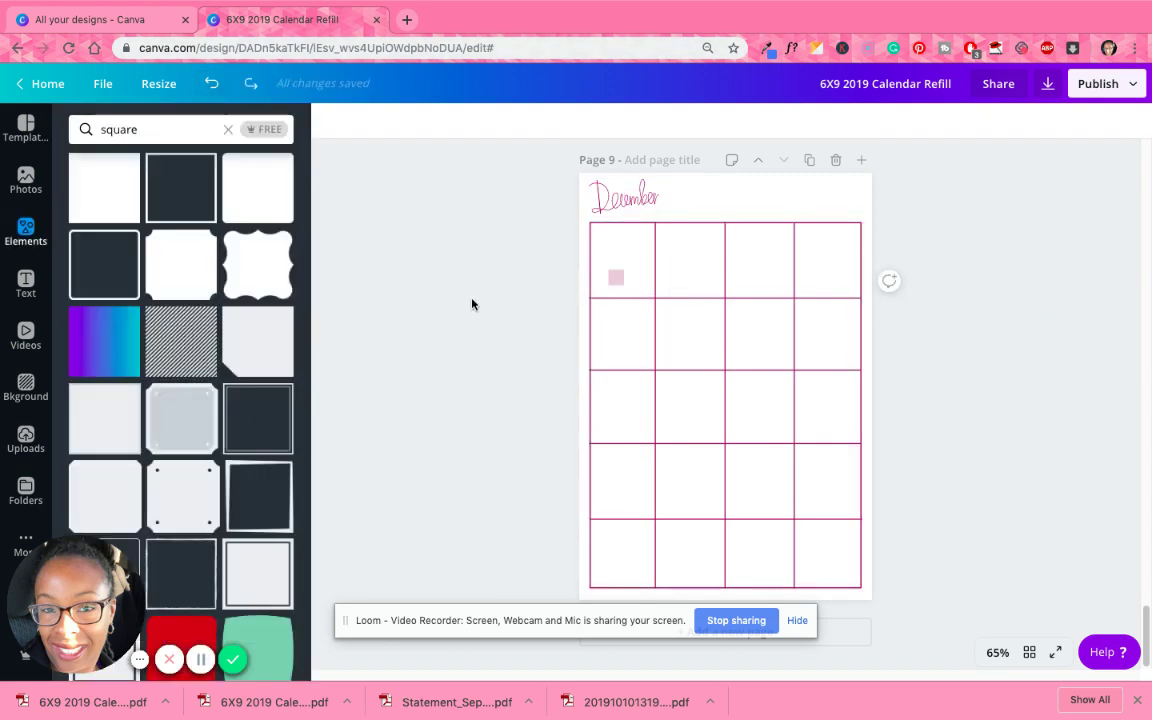
{"action": "left_click_drag", "start_coordinate": [616, 277], "coordinate": [644, 234]}
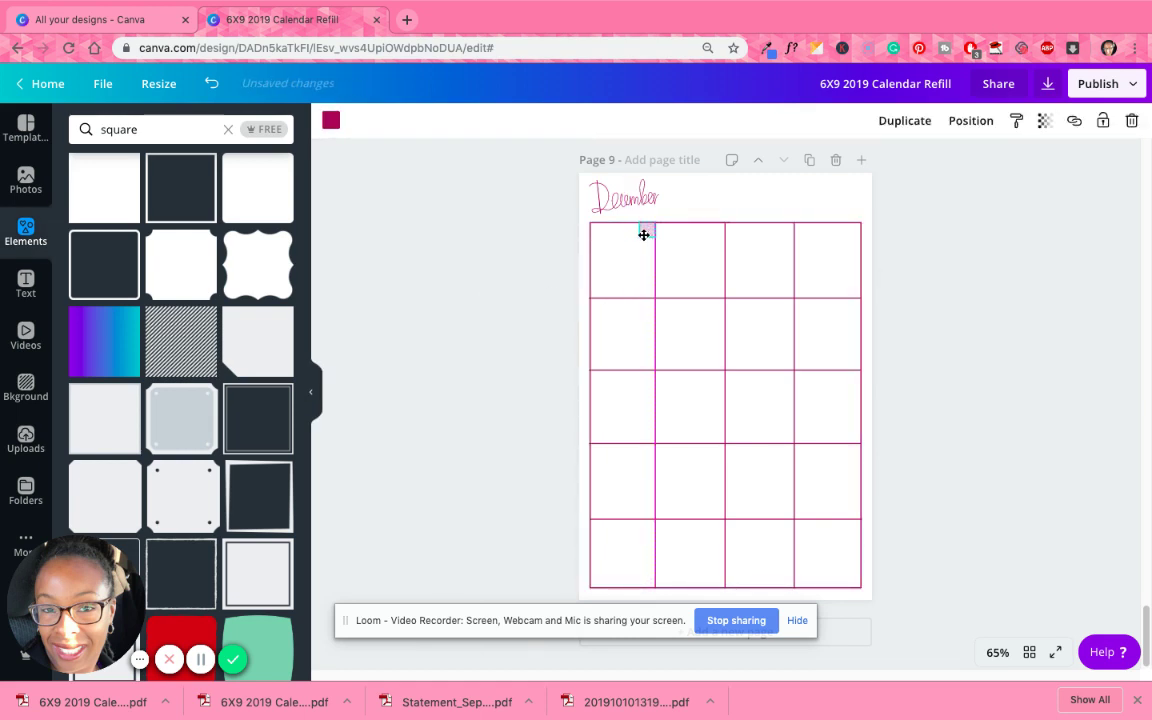
{"action": "left_click", "coordinate": [997, 446]}
{"action": "left_click", "coordinate": [1000, 653]}
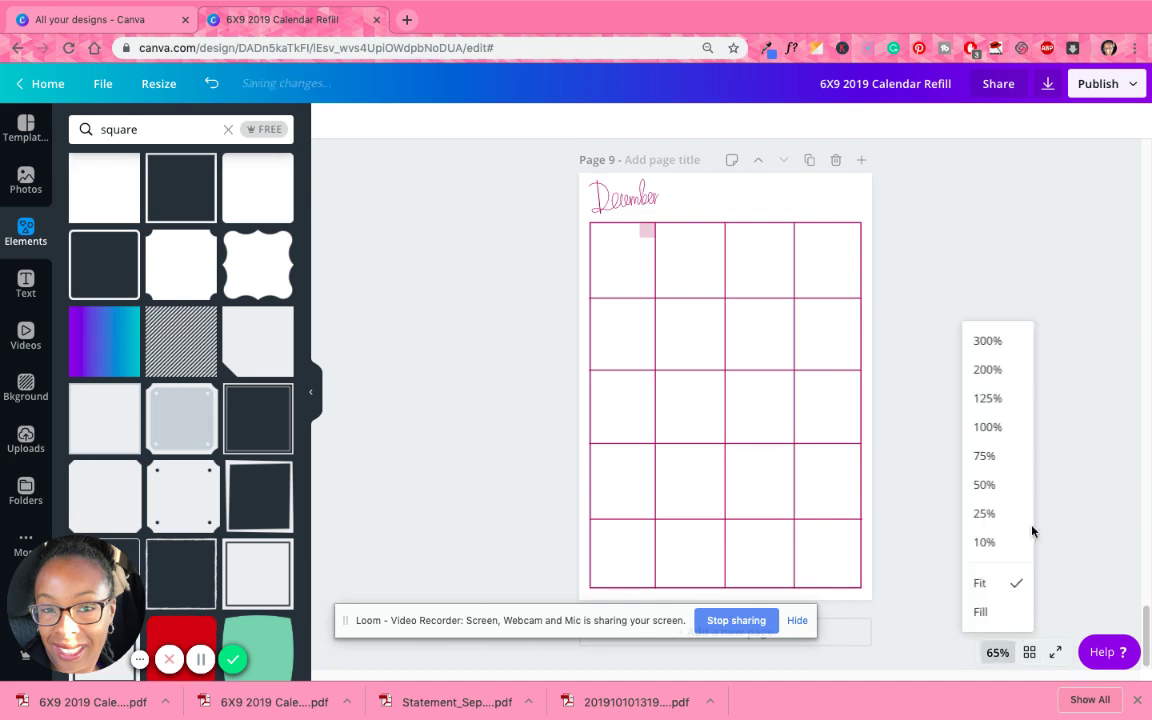
Make three duplicates of the pale date box in the first cell of the December grid.
{"action": "left_click", "coordinate": [1000, 398]}
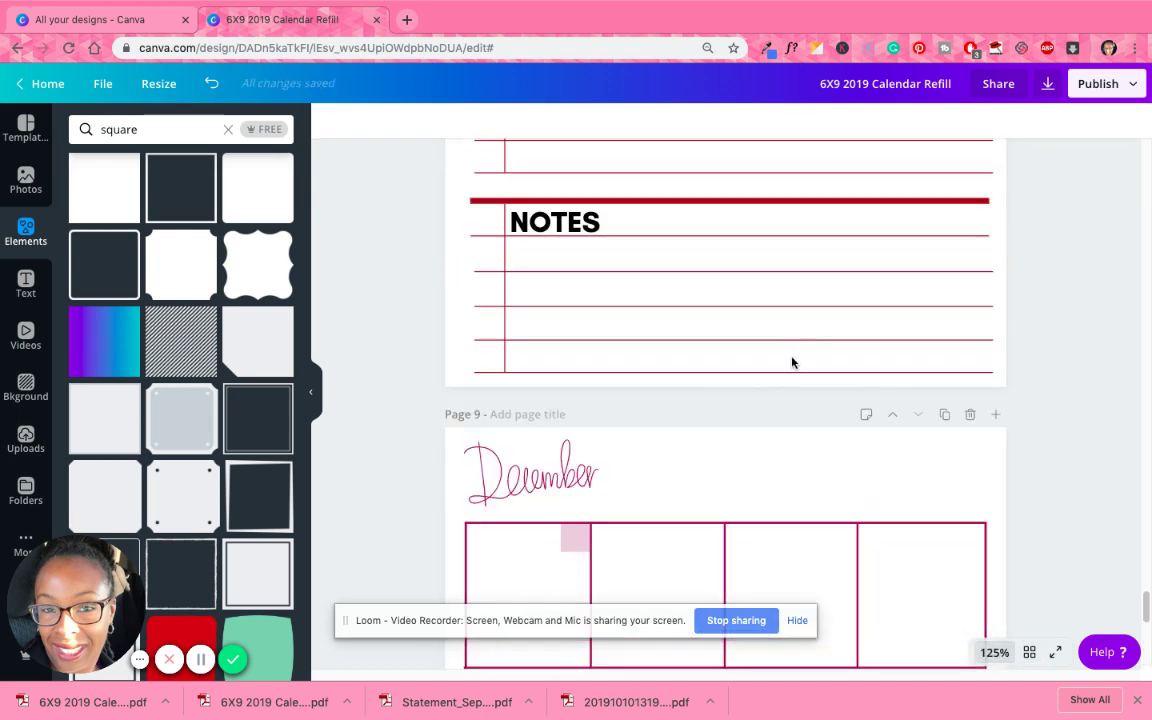
{"action": "scroll", "coordinate": [792, 363], "scroll_direction": "down", "scroll_amount": 3}
{"action": "left_click", "coordinate": [562, 412]}
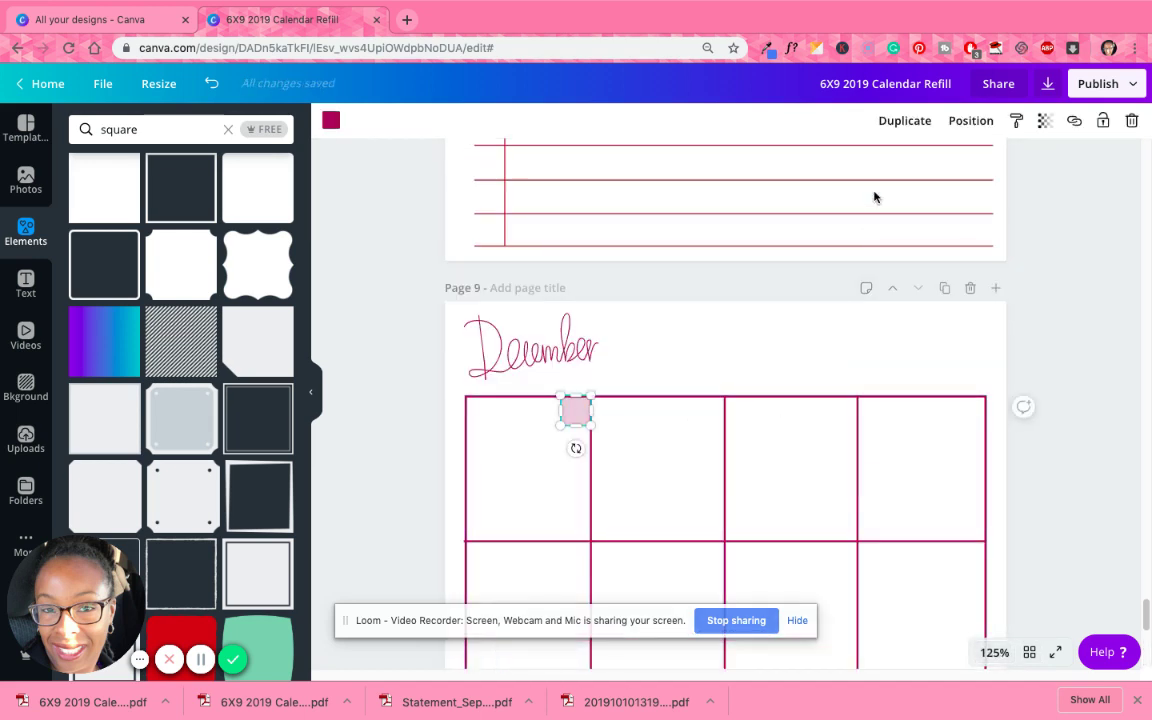
{"action": "left_click", "coordinate": [908, 121]}
{"action": "left_click", "coordinate": [908, 121]}
{"action": "left_click", "coordinate": [908, 121]}
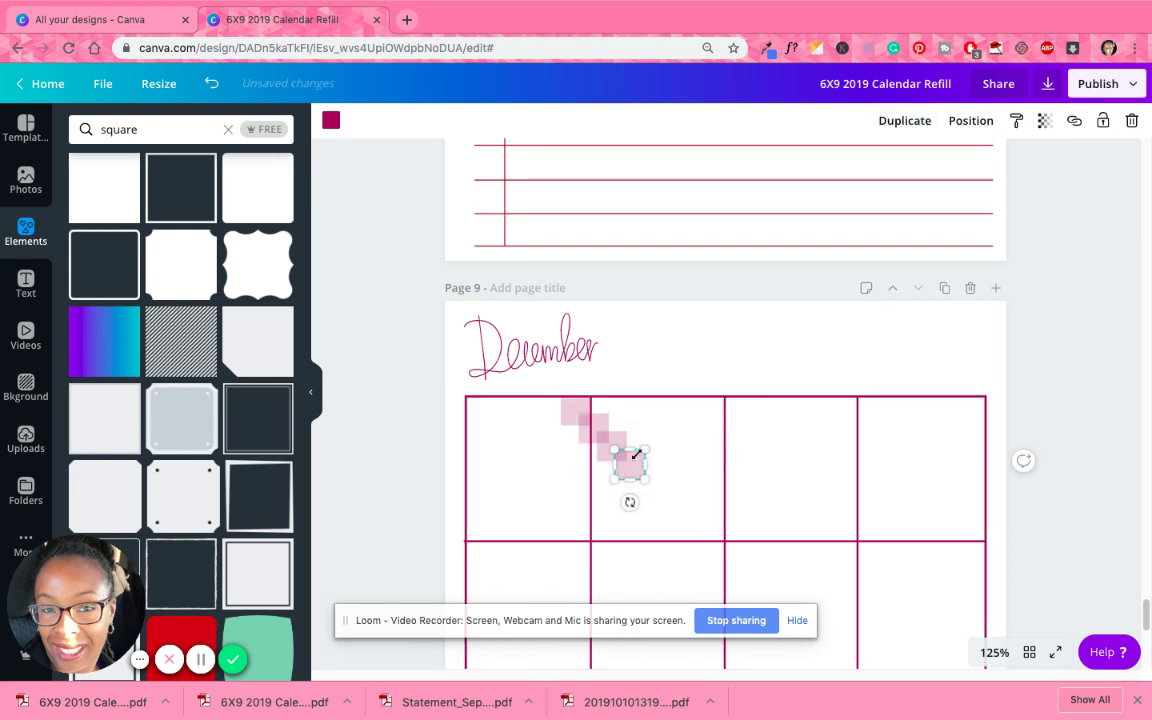
Place the three copies in the upper-right corners of the remaining cells in the grid's first row.
{"action": "left_click_drag", "start_coordinate": [630, 463], "coordinate": [972, 411]}
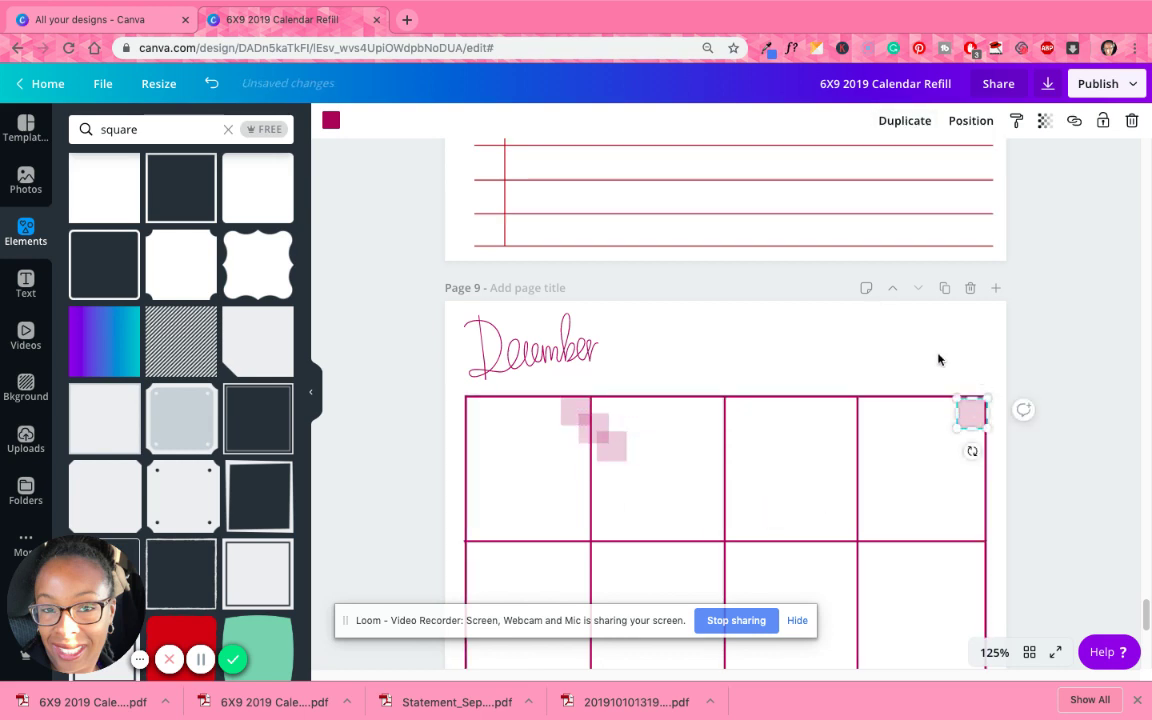
{"action": "left_click", "coordinate": [939, 360]}
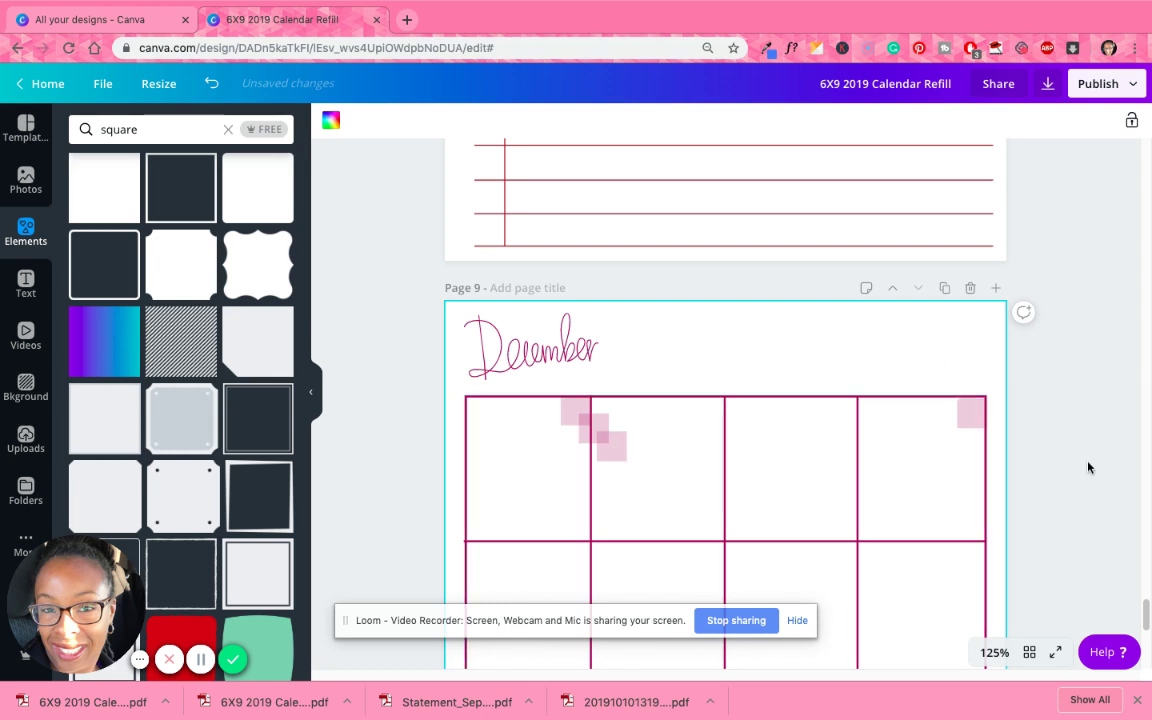
{"action": "left_click", "coordinate": [973, 407]}
{"action": "left_click_drag", "start_coordinate": [972, 400], "coordinate": [972, 401]}
{"action": "left_click", "coordinate": [1034, 442]}
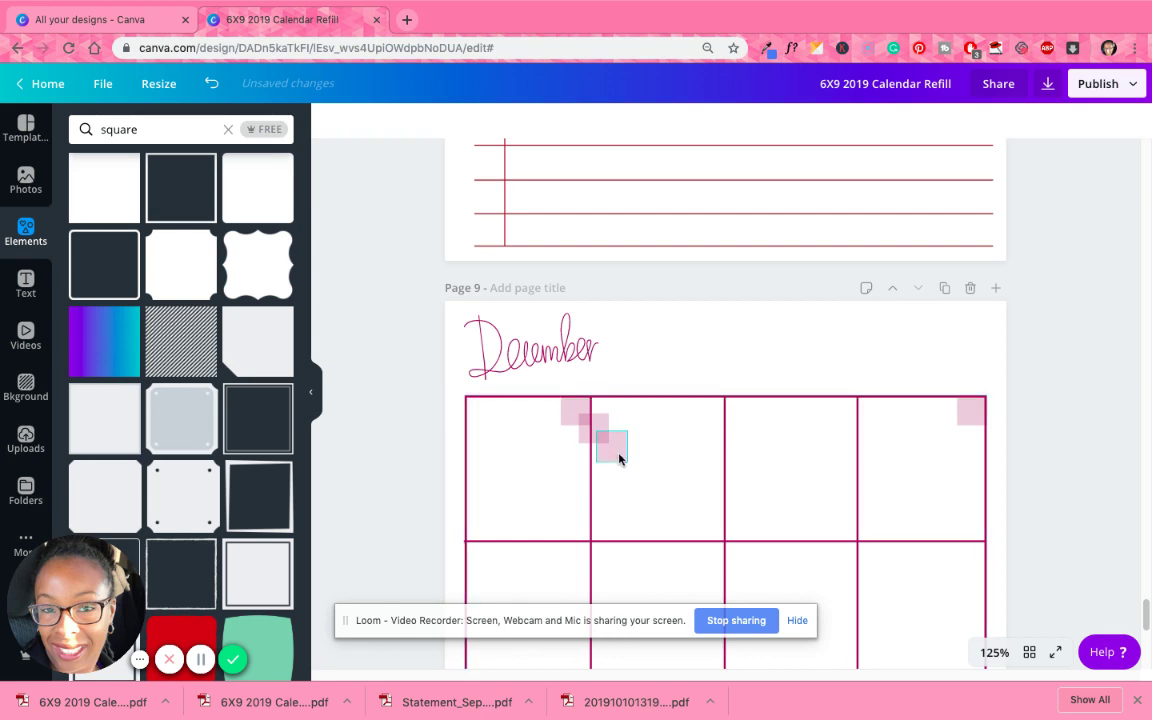
{"action": "left_click_drag", "start_coordinate": [619, 457], "coordinate": [843, 414]}
{"action": "left_click_drag", "start_coordinate": [602, 418], "coordinate": [710, 406]}
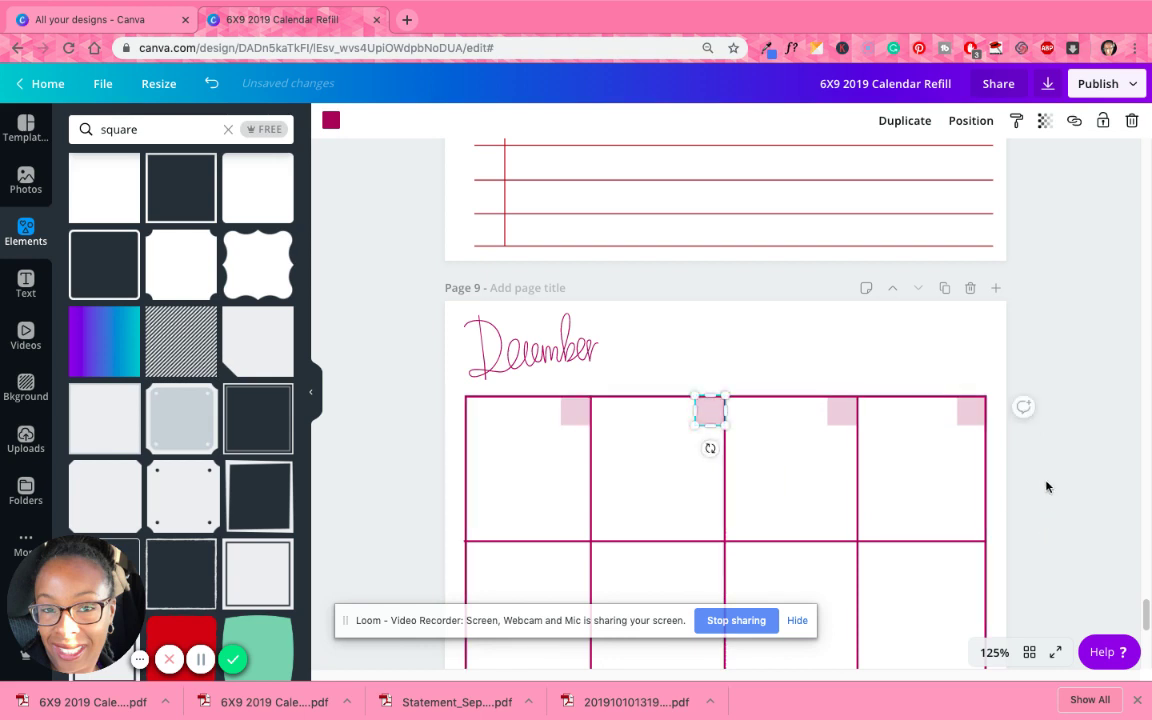
Make four duplicates of the date box in the first row's second cell.
{"action": "scroll", "coordinate": [1046, 483], "scroll_direction": "down", "scroll_amount": 4}
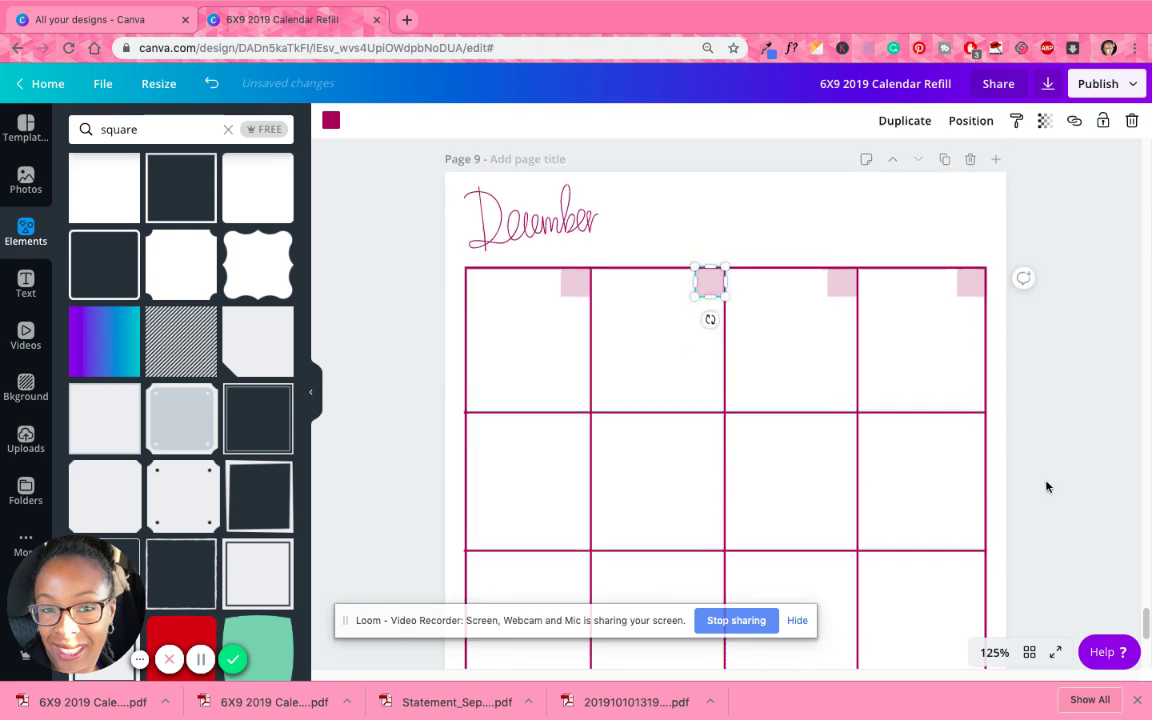
{"action": "left_click", "coordinate": [920, 123]}
{"action": "left_click", "coordinate": [920, 123]}
{"action": "left_click", "coordinate": [920, 123]}
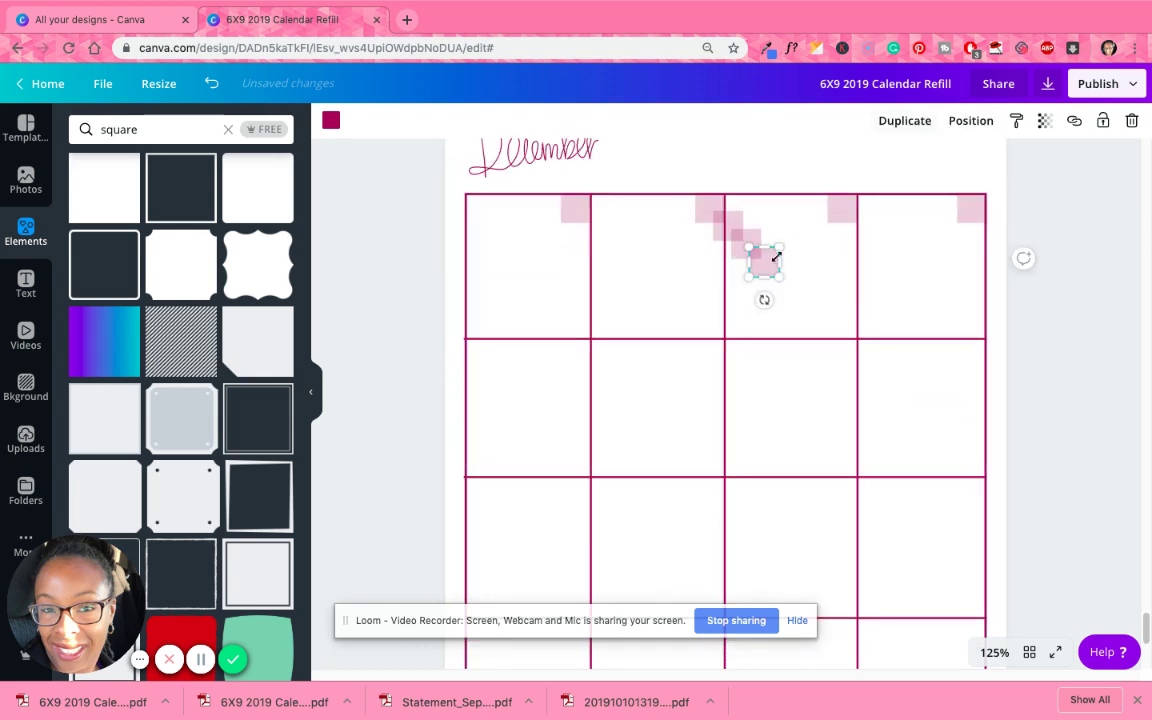
{"action": "left_click", "coordinate": [895, 125]}
Place the four copies in the upper-right corners of the second-row cells, undoing a stray move along the way.
{"action": "left_click_drag", "start_coordinate": [774, 275], "coordinate": [930, 355]}
{"action": "left_click", "coordinate": [213, 81]}
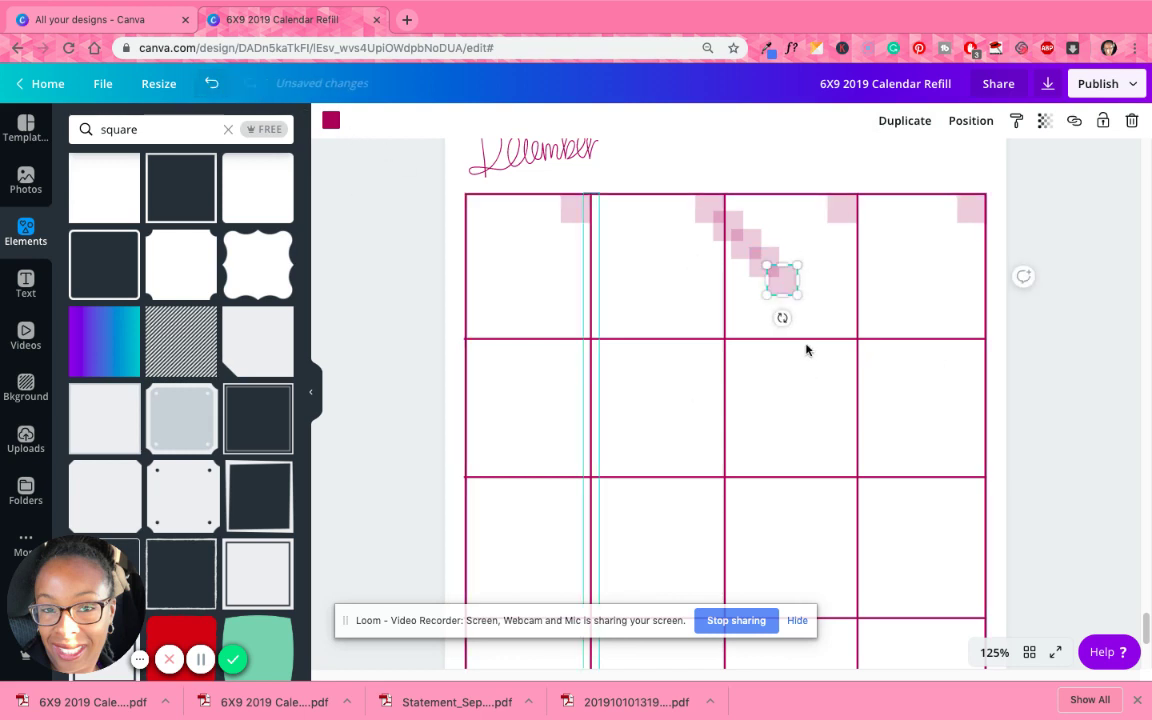
{"action": "left_click_drag", "start_coordinate": [780, 281], "coordinate": [968, 356]}
{"action": "left_click_drag", "start_coordinate": [762, 259], "coordinate": [838, 352]}
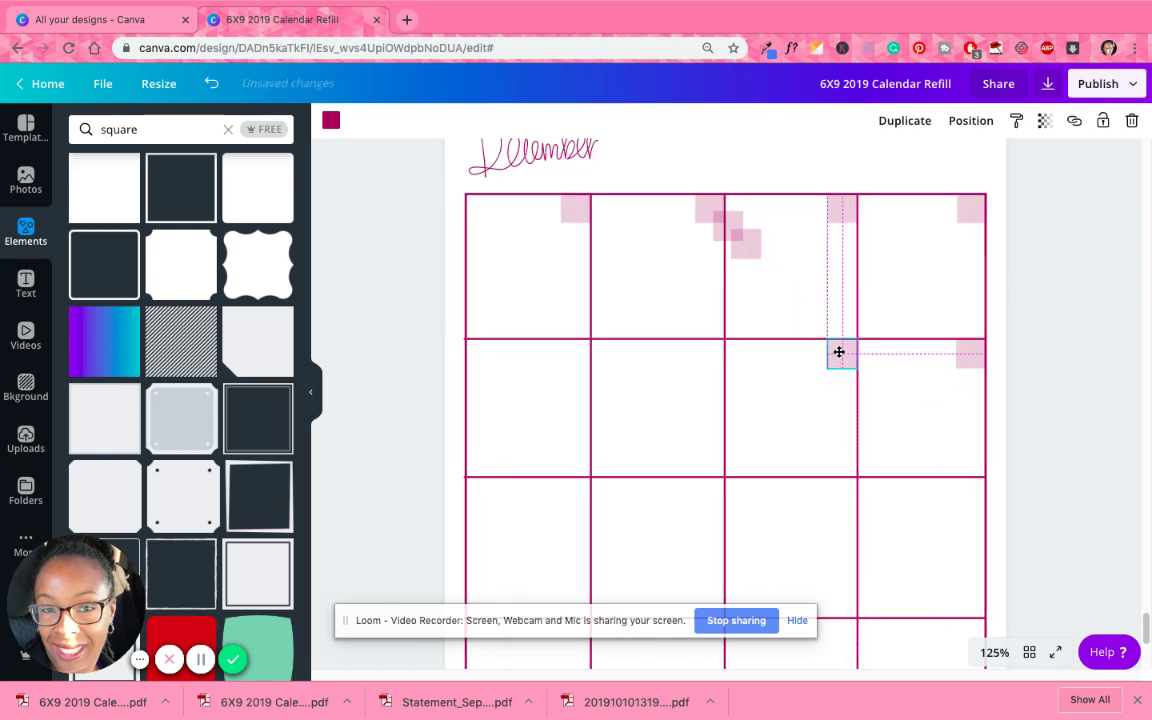
{"action": "left_click", "coordinate": [747, 248]}
{"action": "left_click_drag", "start_coordinate": [747, 248], "coordinate": [712, 356]}
{"action": "left_click", "coordinate": [721, 227]}
{"action": "left_click_drag", "start_coordinate": [719, 227], "coordinate": [574, 351]}
Make four duplicates of the date box in the second row's first cell.
{"action": "scroll", "coordinate": [807, 407], "scroll_direction": "down", "scroll_amount": 3}
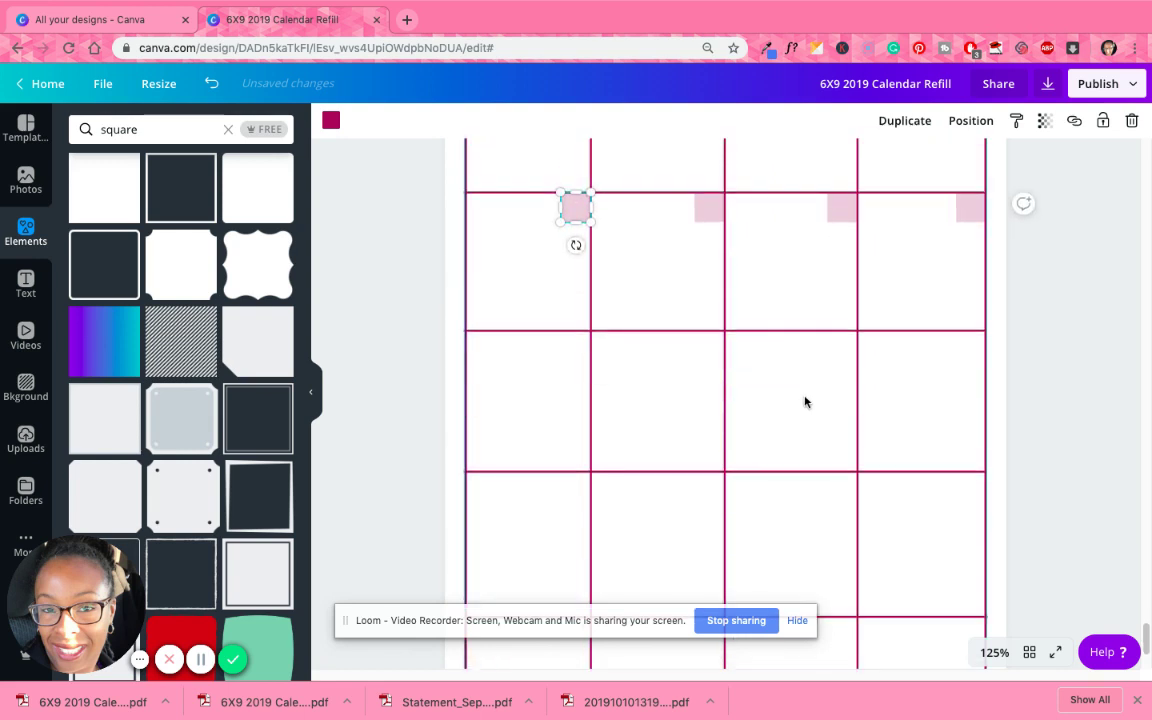
{"action": "left_click", "coordinate": [903, 121]}
{"action": "left_click", "coordinate": [903, 121]}
{"action": "left_click", "coordinate": [903, 121]}
{"action": "left_click", "coordinate": [903, 121]}
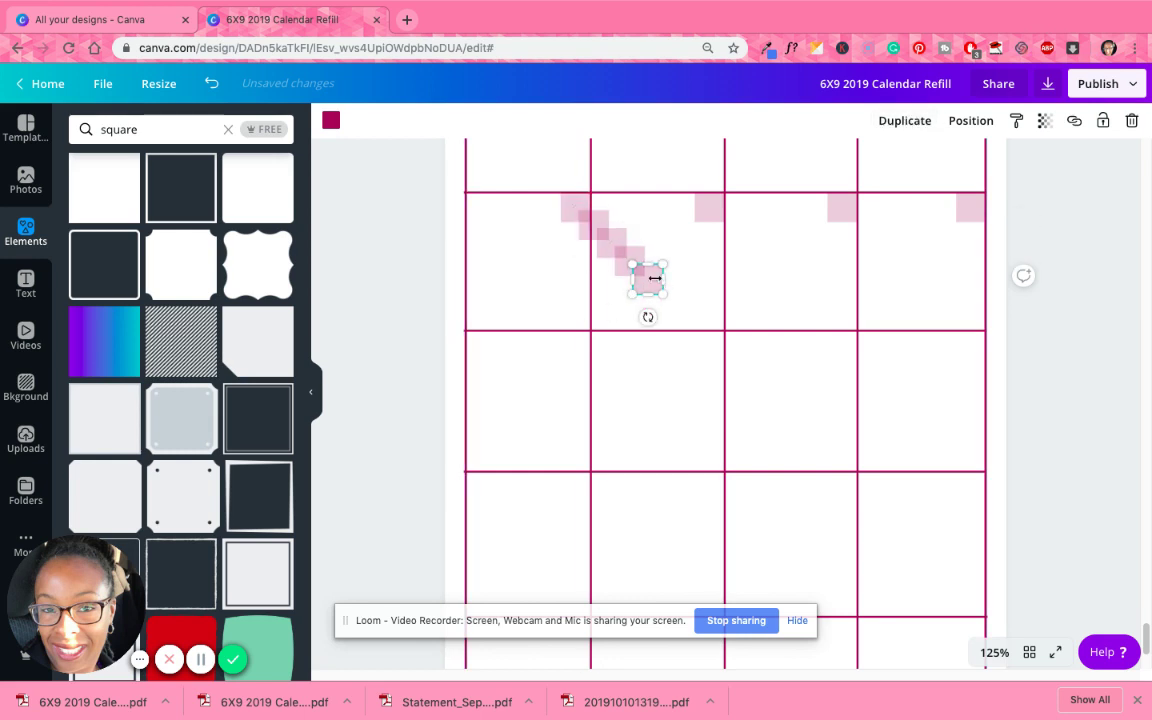
Place the four copies in the upper-right corners of the third-row cells.
{"action": "left_click_drag", "start_coordinate": [648, 280], "coordinate": [709, 345]}
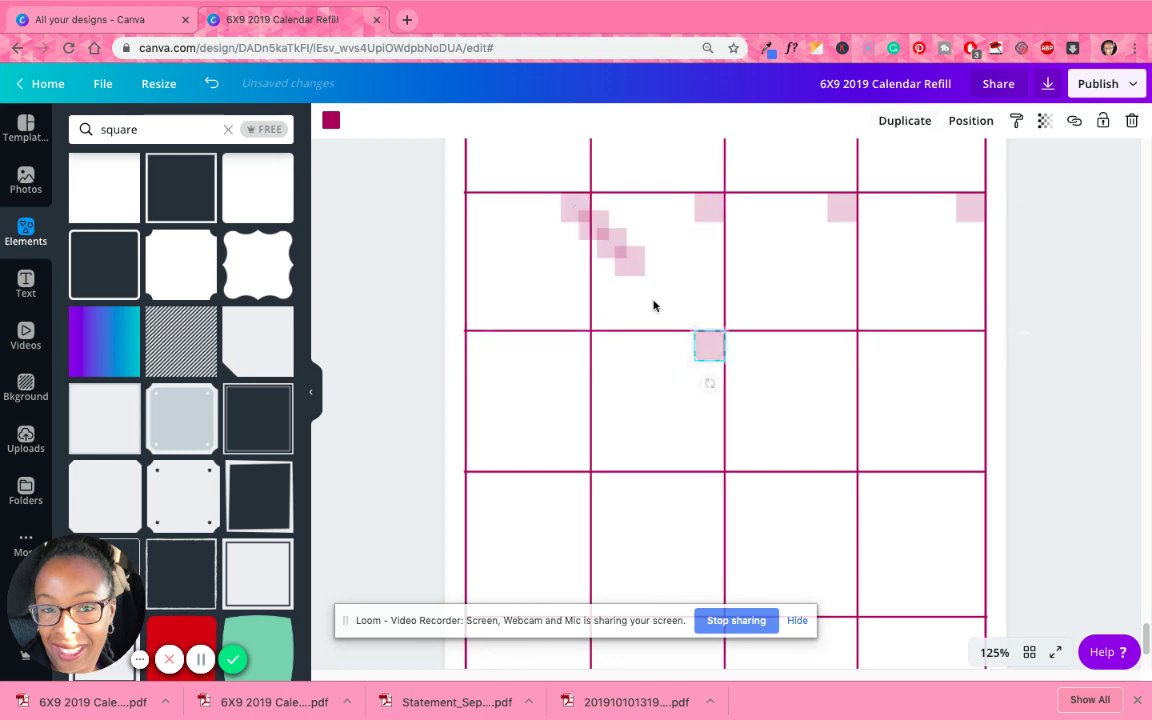
{"action": "left_click_drag", "start_coordinate": [626, 261], "coordinate": [576, 344]}
{"action": "left_click_drag", "start_coordinate": [620, 239], "coordinate": [840, 347]}
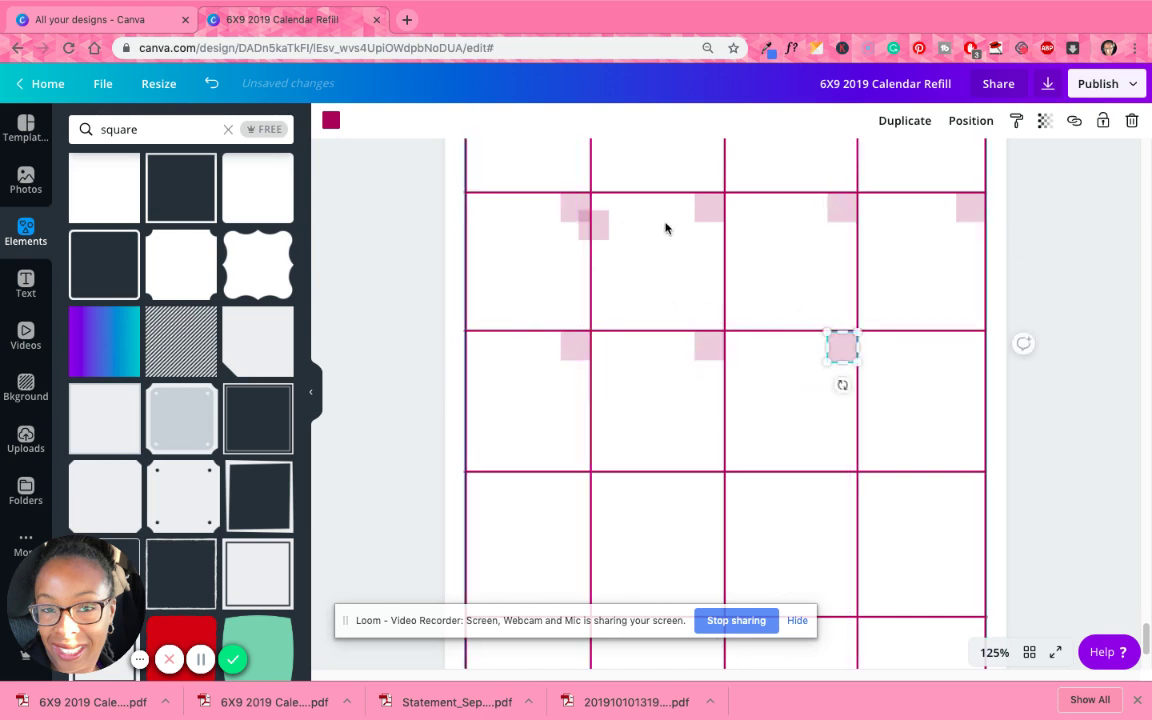
{"action": "left_click_drag", "start_coordinate": [594, 221], "coordinate": [969, 342]}
{"action": "scroll", "coordinate": [915, 380], "scroll_direction": "down", "scroll_amount": 3}
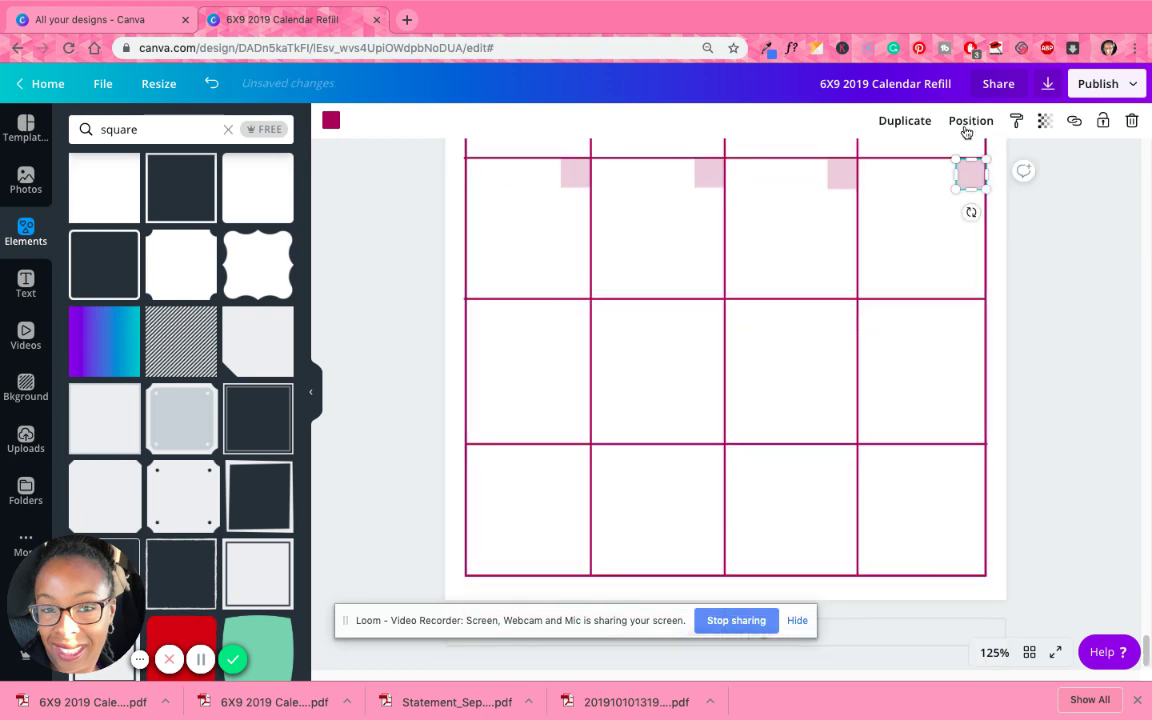
{"action": "left_click_drag", "start_coordinate": [970, 174], "coordinate": [1043, 245]}
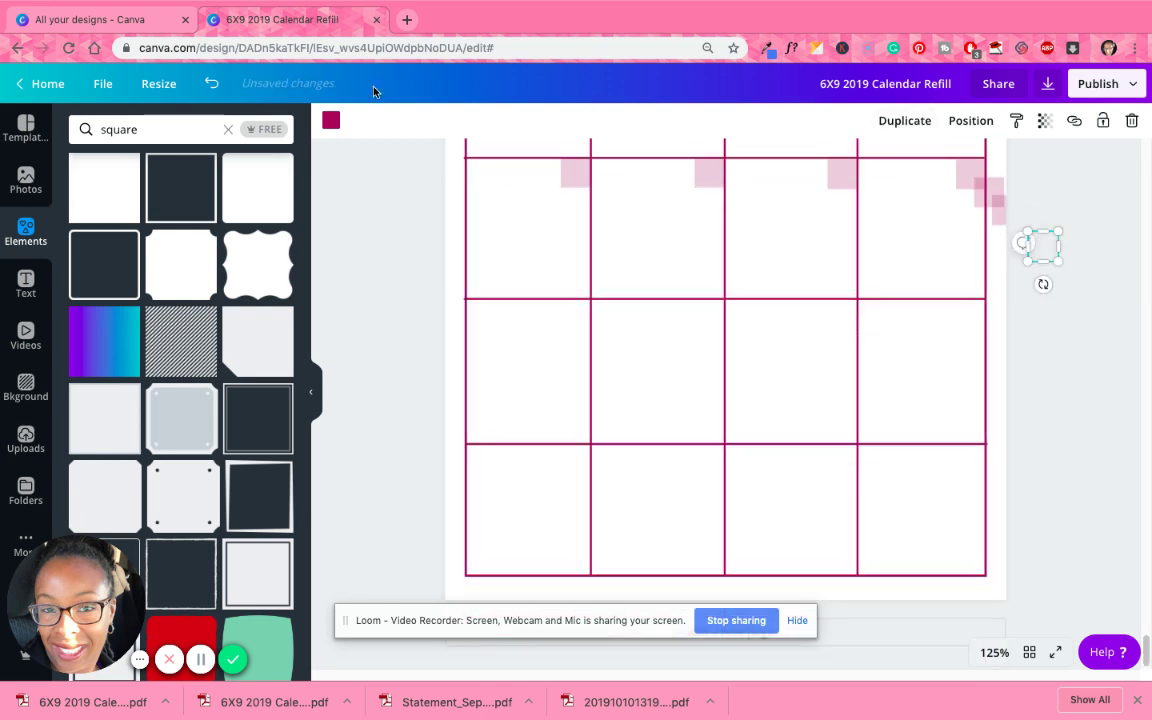
{"action": "left_click", "coordinate": [208, 84]}
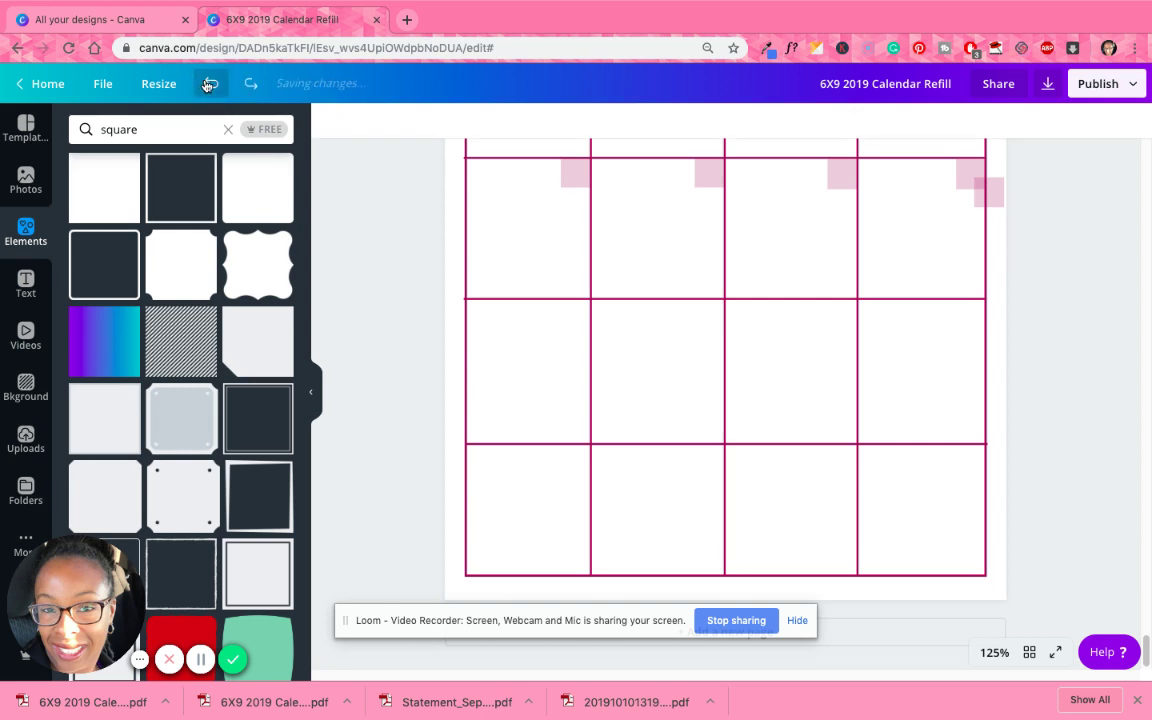
Make four duplicates of the date box in the third row's first cell.
{"action": "left_click", "coordinate": [569, 187]}
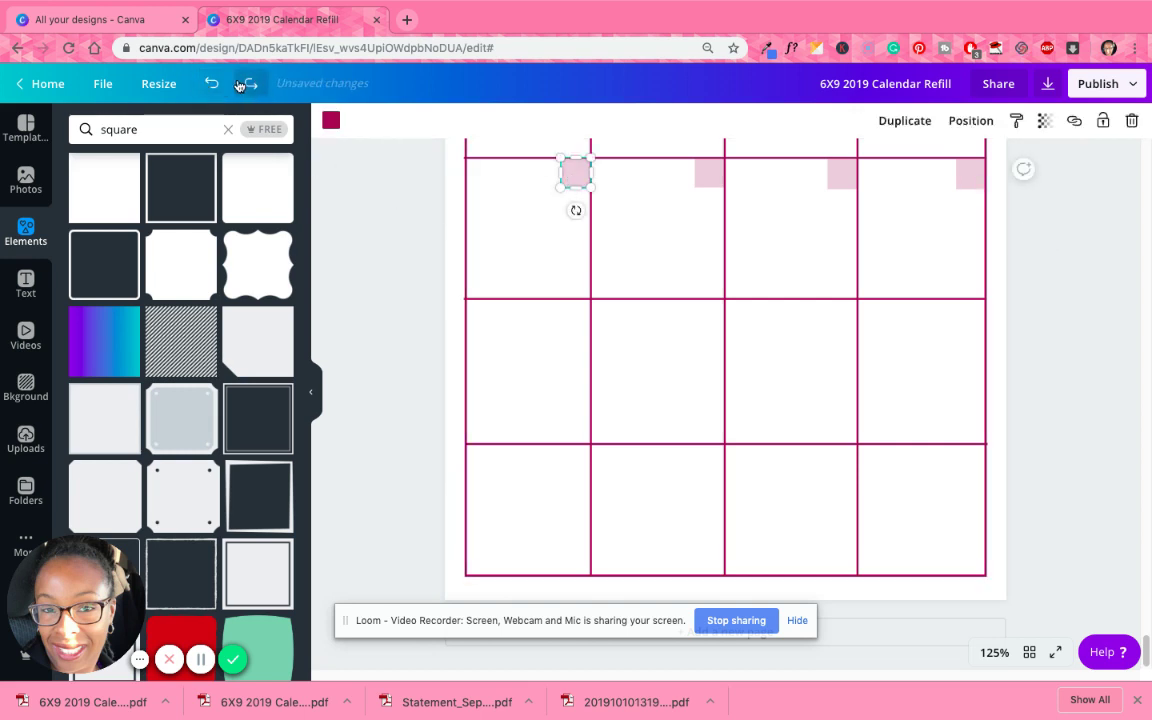
{"action": "left_click", "coordinate": [905, 120]}
{"action": "left_click", "coordinate": [905, 120]}
{"action": "left_click", "coordinate": [905, 120]}
{"action": "left_click", "coordinate": [905, 120]}
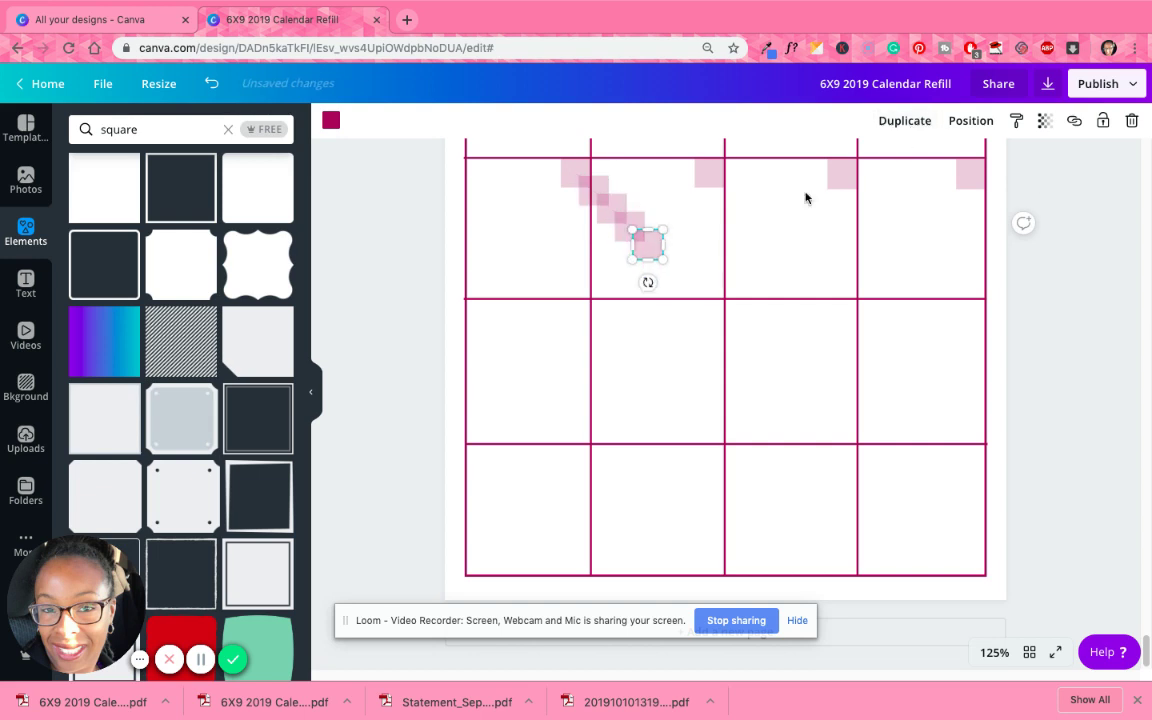
Place the four copies in the upper-right corners of the fourth-row cells.
{"action": "left_click_drag", "start_coordinate": [653, 245], "coordinate": [971, 313]}
{"action": "left_click_drag", "start_coordinate": [630, 226], "coordinate": [705, 311]}
{"action": "left_click_drag", "start_coordinate": [583, 203], "coordinate": [572, 312]}
{"action": "left_click", "coordinate": [666, 368]}
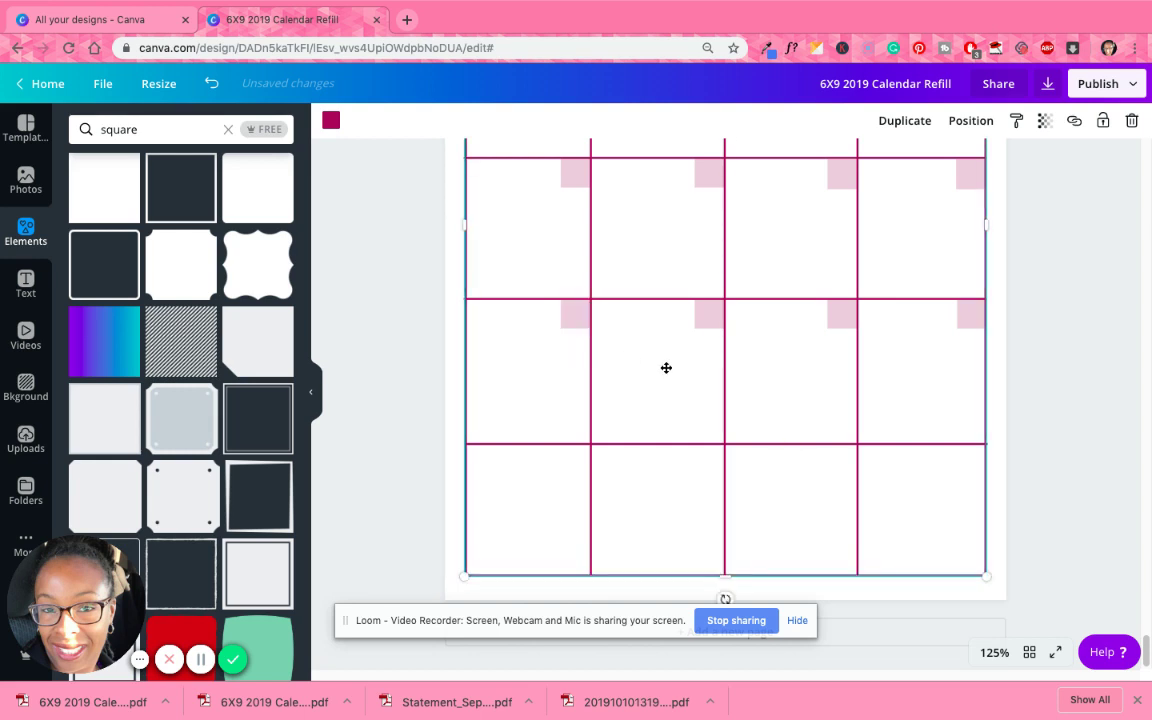
Make four duplicates of the date box in the fourth row's first cell.
{"action": "left_click", "coordinate": [570, 311]}
{"action": "left_click", "coordinate": [904, 121]}
{"action": "left_click", "coordinate": [904, 121]}
{"action": "left_click", "coordinate": [904, 121]}
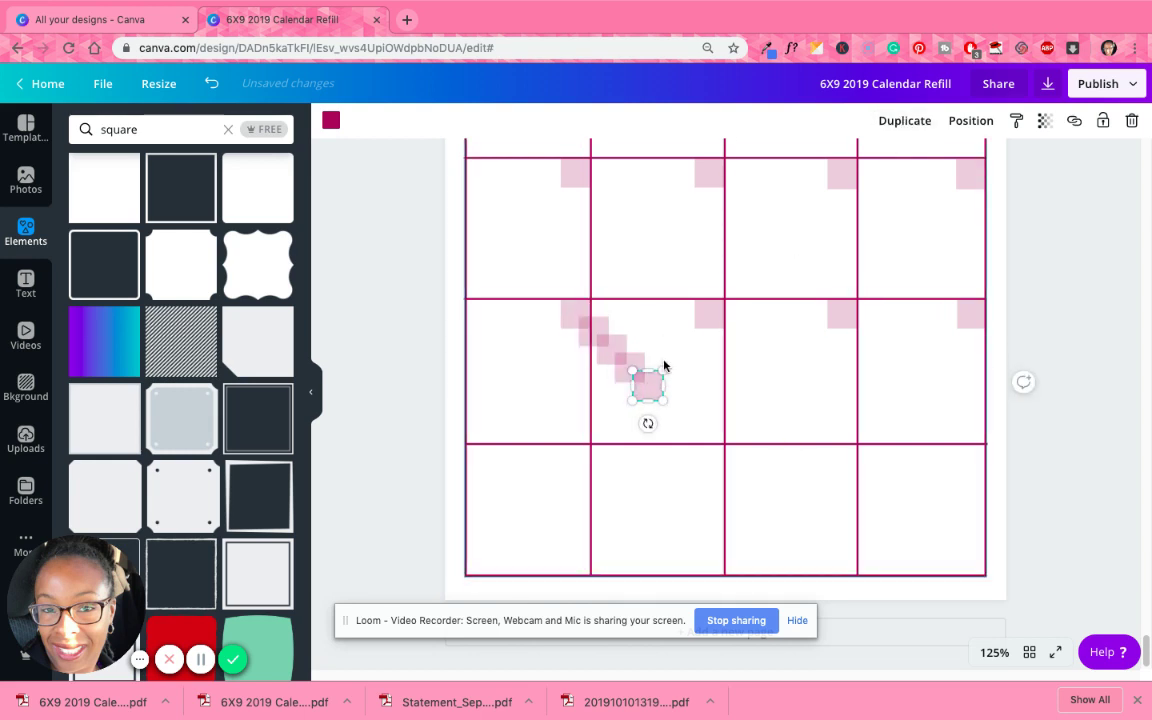
Place the four copies in the upper-right corners of the fifth-row cells and adjust the right end of the line above them.
{"action": "left_click_drag", "start_coordinate": [650, 380], "coordinate": [969, 456]}
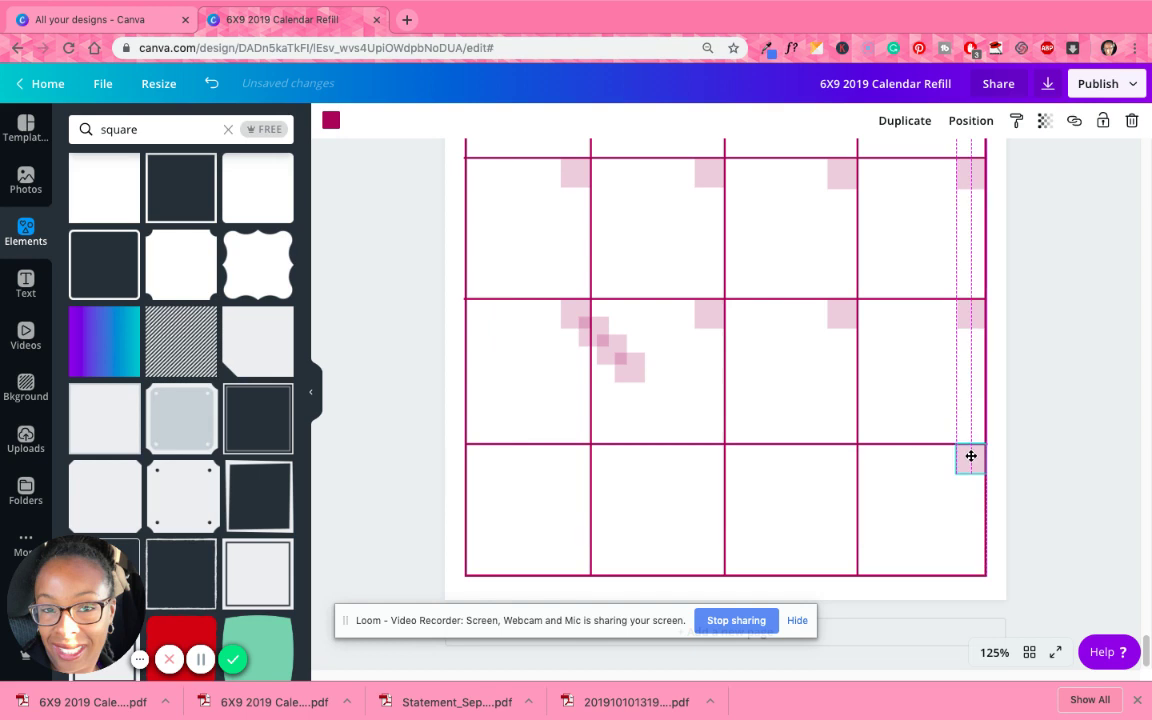
{"action": "left_click", "coordinate": [929, 444]}
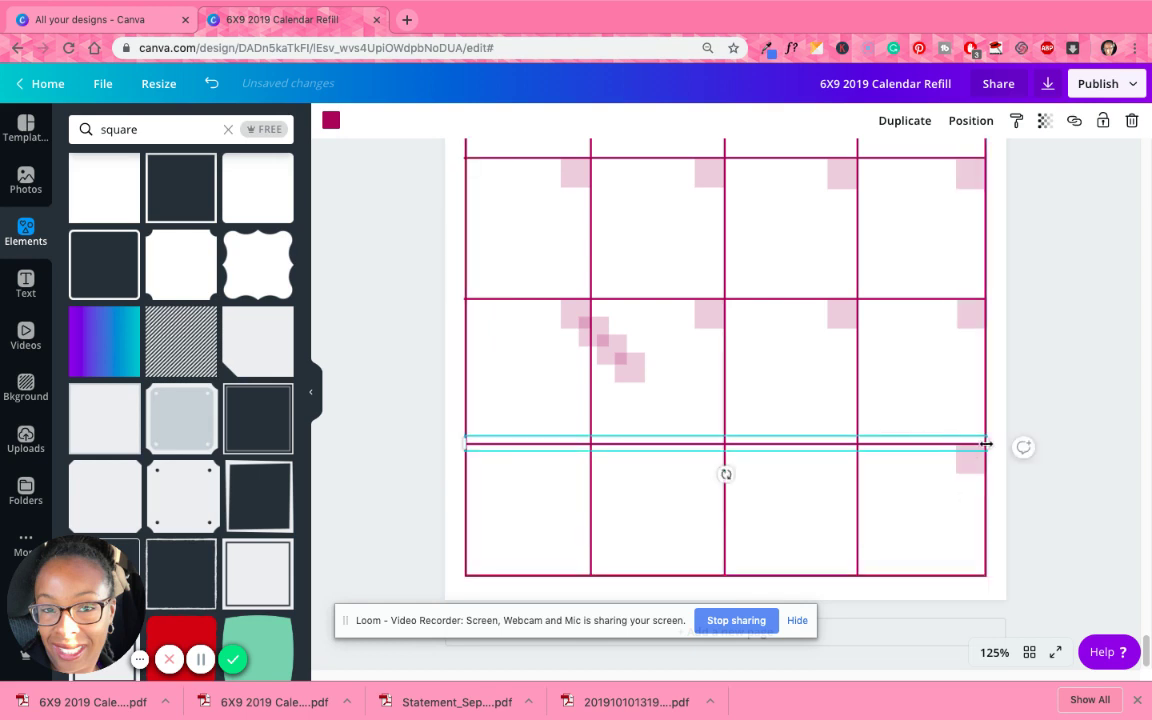
{"action": "left_click_drag", "start_coordinate": [983, 443], "coordinate": [1041, 465]}
{"action": "left_click", "coordinate": [1041, 465]}
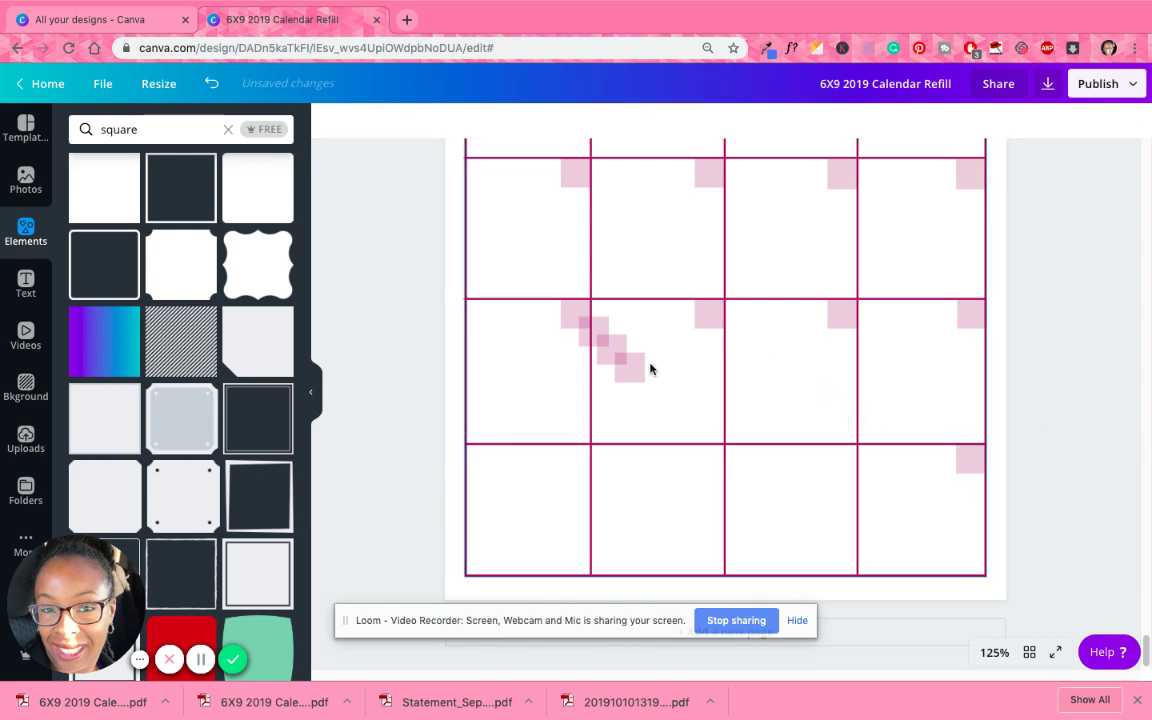
{"action": "left_click_drag", "start_coordinate": [650, 369], "coordinate": [704, 457]}
{"action": "left_click_drag", "start_coordinate": [576, 327], "coordinate": [573, 461]}
{"action": "left_click", "coordinate": [1063, 391]}
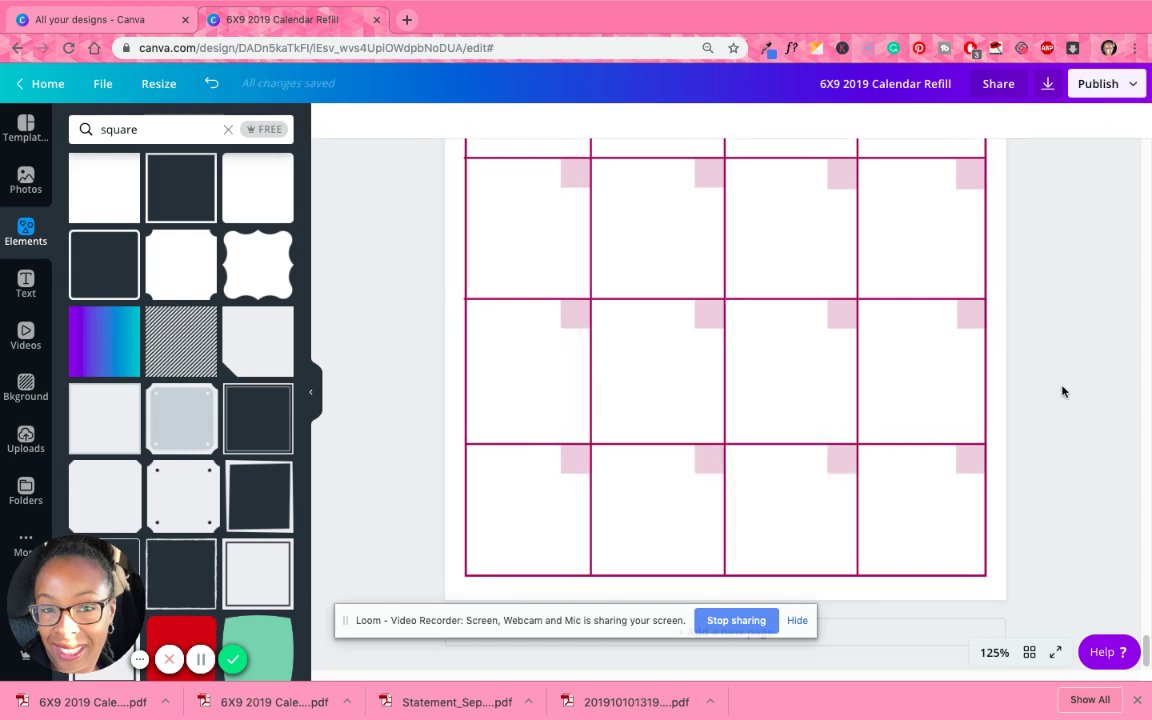
Review the filled December grid, then examine the earlier calendar pages' weekday headings, 2019 title and notes column for comparison.
{"action": "scroll", "coordinate": [1054, 395], "scroll_direction": "up", "scroll_amount": 4}
{"action": "scroll", "coordinate": [1052, 393], "scroll_direction": "down", "scroll_amount": 1}
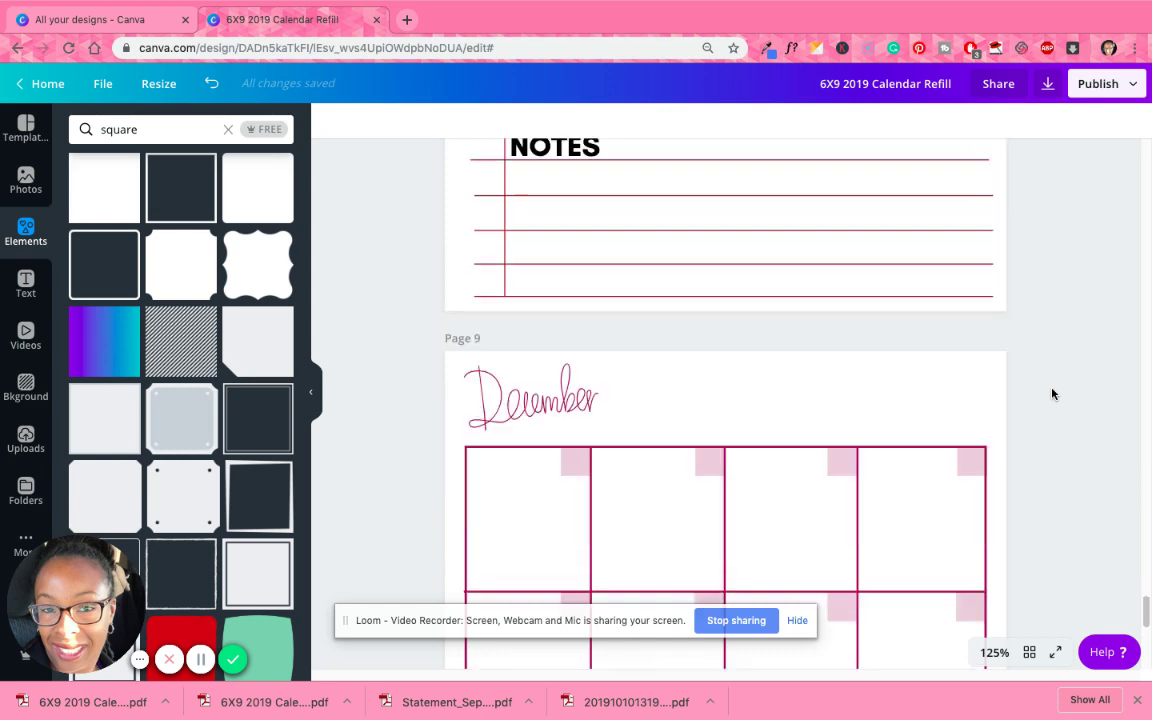
{"action": "scroll", "coordinate": [1010, 335], "scroll_direction": "up", "scroll_amount": 5}
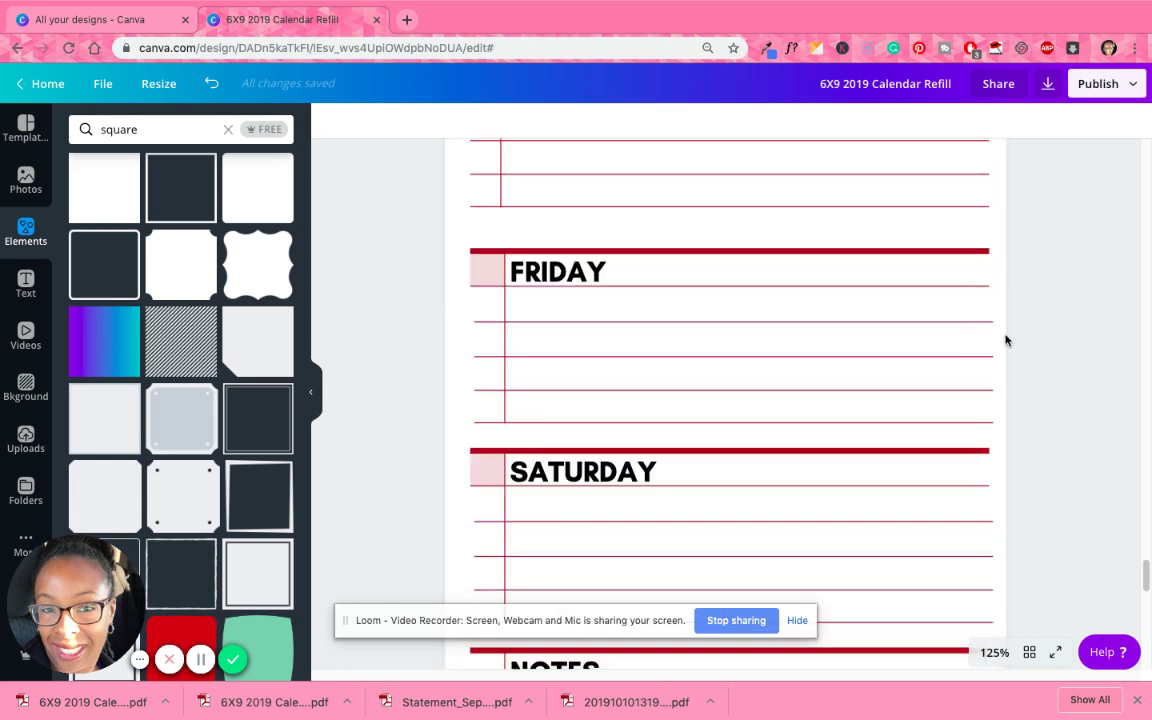
{"action": "left_click", "coordinate": [987, 659]}
{"action": "left_click", "coordinate": [988, 584]}
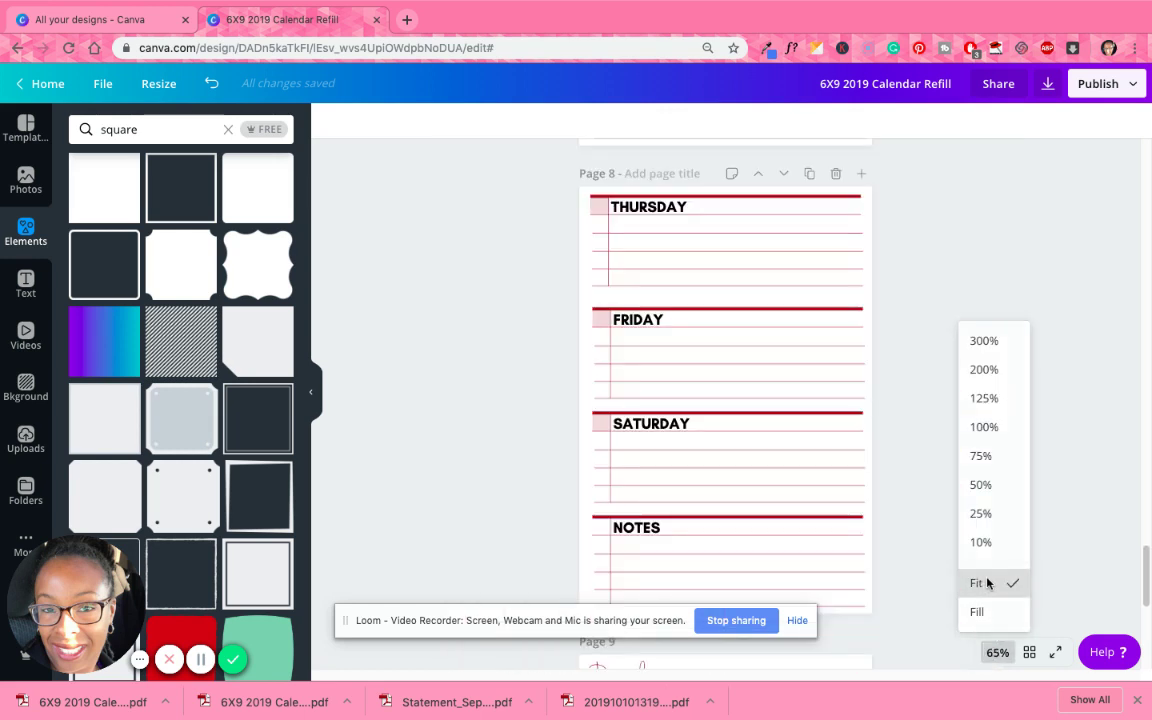
{"action": "scroll", "coordinate": [958, 403], "scroll_direction": "up", "scroll_amount": 2}
{"action": "scroll", "coordinate": [958, 403], "scroll_direction": "up", "scroll_amount": 15}
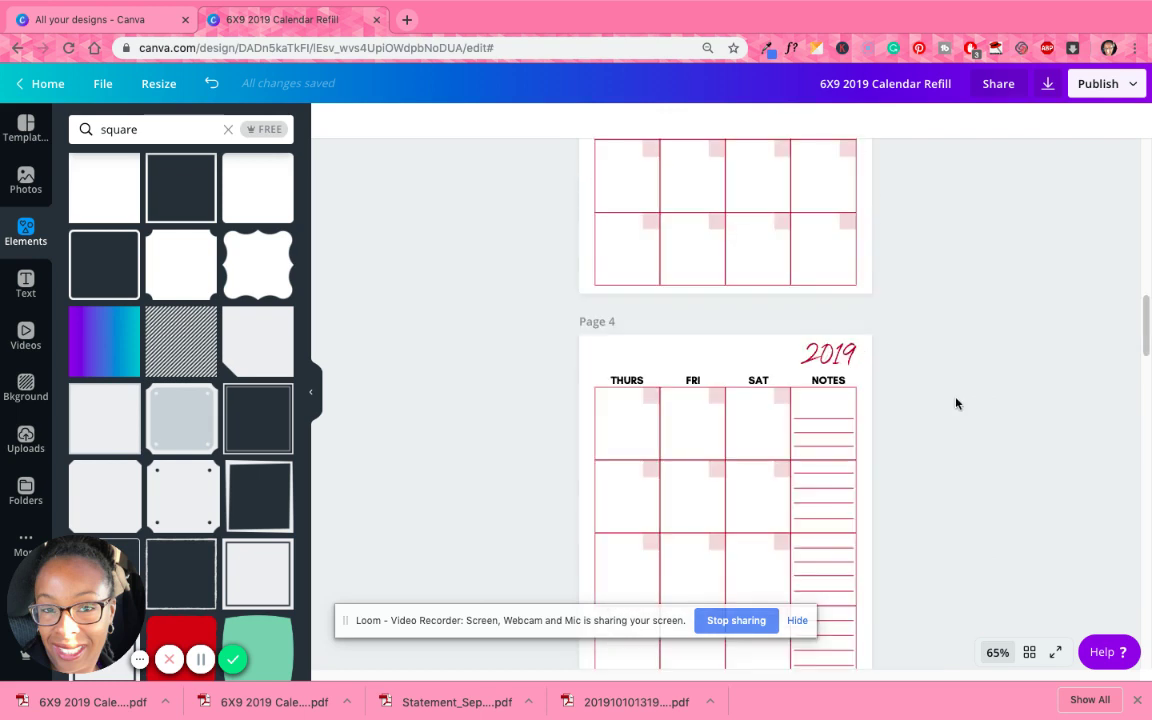
{"action": "scroll", "coordinate": [956, 403], "scroll_direction": "up", "scroll_amount": 3}
{"action": "scroll", "coordinate": [933, 390], "scroll_direction": "down", "scroll_amount": 3}
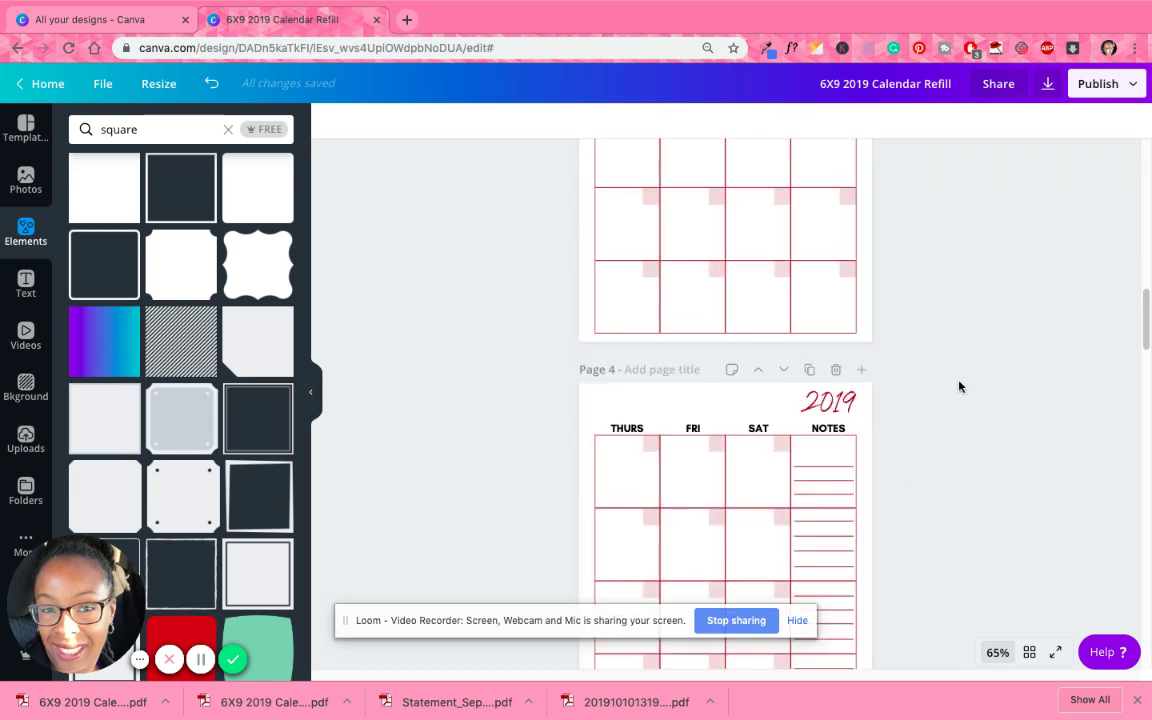
{"action": "scroll", "coordinate": [959, 386], "scroll_direction": "down", "scroll_amount": 2}
{"action": "scroll", "coordinate": [959, 384], "scroll_direction": "down", "scroll_amount": 10}
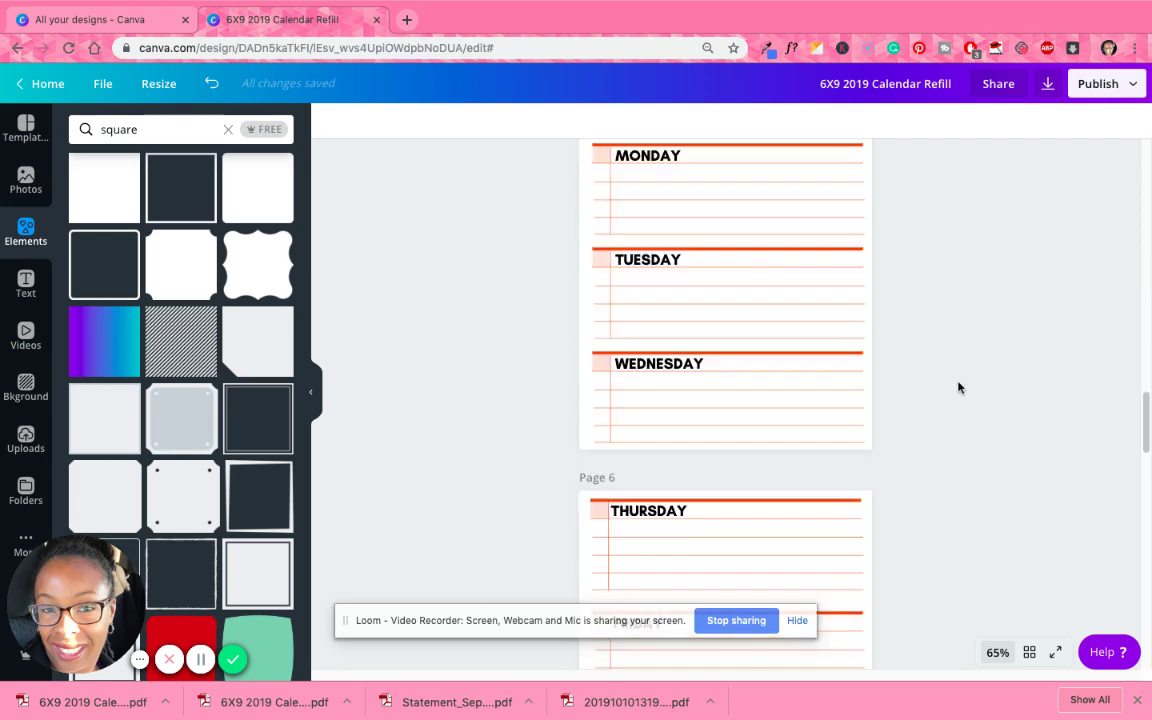
{"action": "scroll", "coordinate": [957, 388], "scroll_direction": "up", "scroll_amount": 8}
{"action": "scroll", "coordinate": [955, 391], "scroll_direction": "up", "scroll_amount": 5}
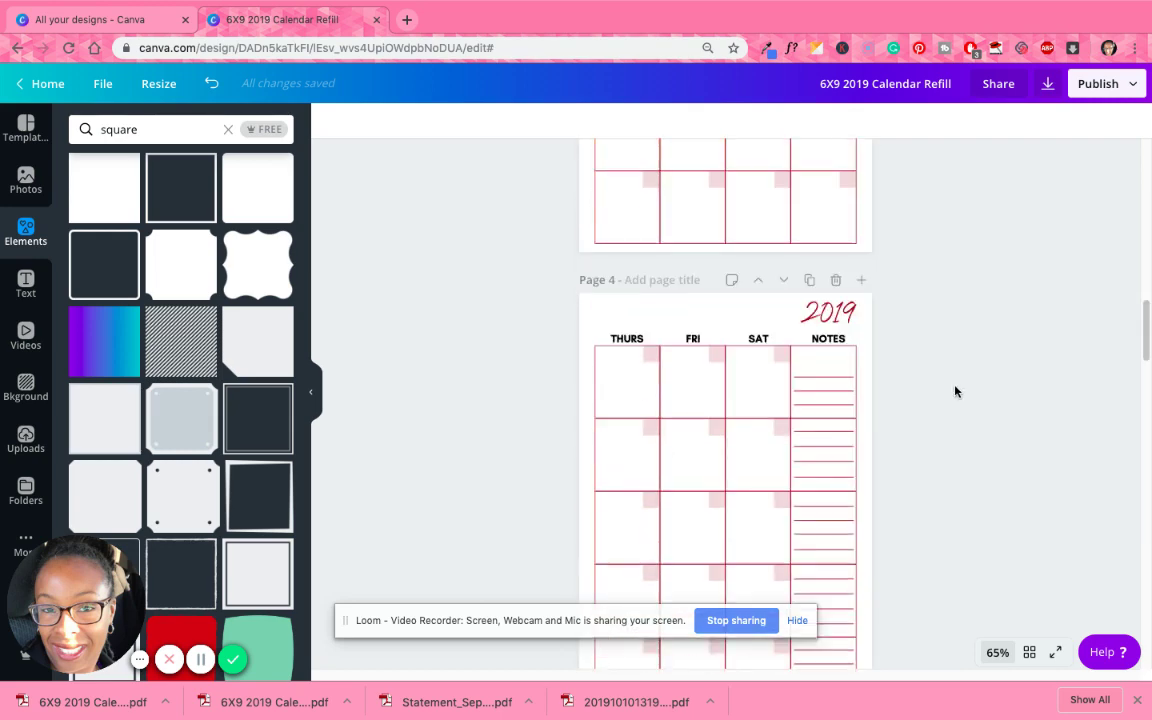
Shrink the December title slightly above the grid on page 9.
{"action": "scroll", "coordinate": [955, 391], "scroll_direction": "down", "scroll_amount": 20}
{"action": "scroll", "coordinate": [955, 391], "scroll_direction": "down", "scroll_amount": 20}
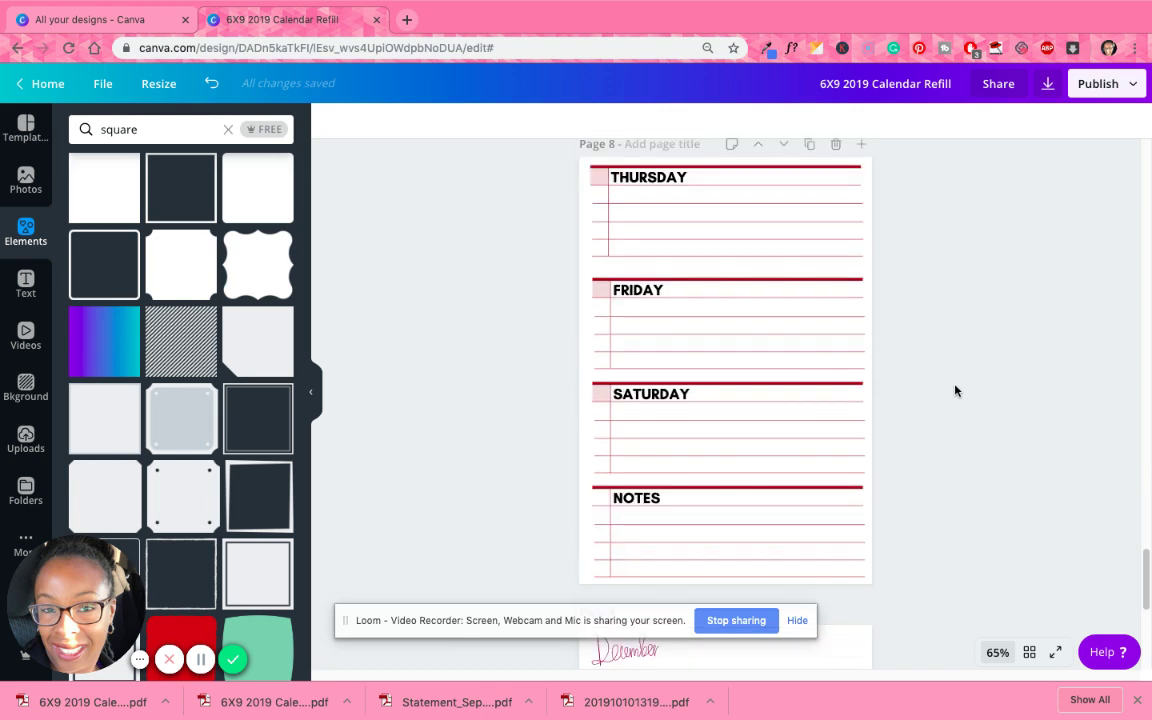
{"action": "left_click", "coordinate": [618, 229]}
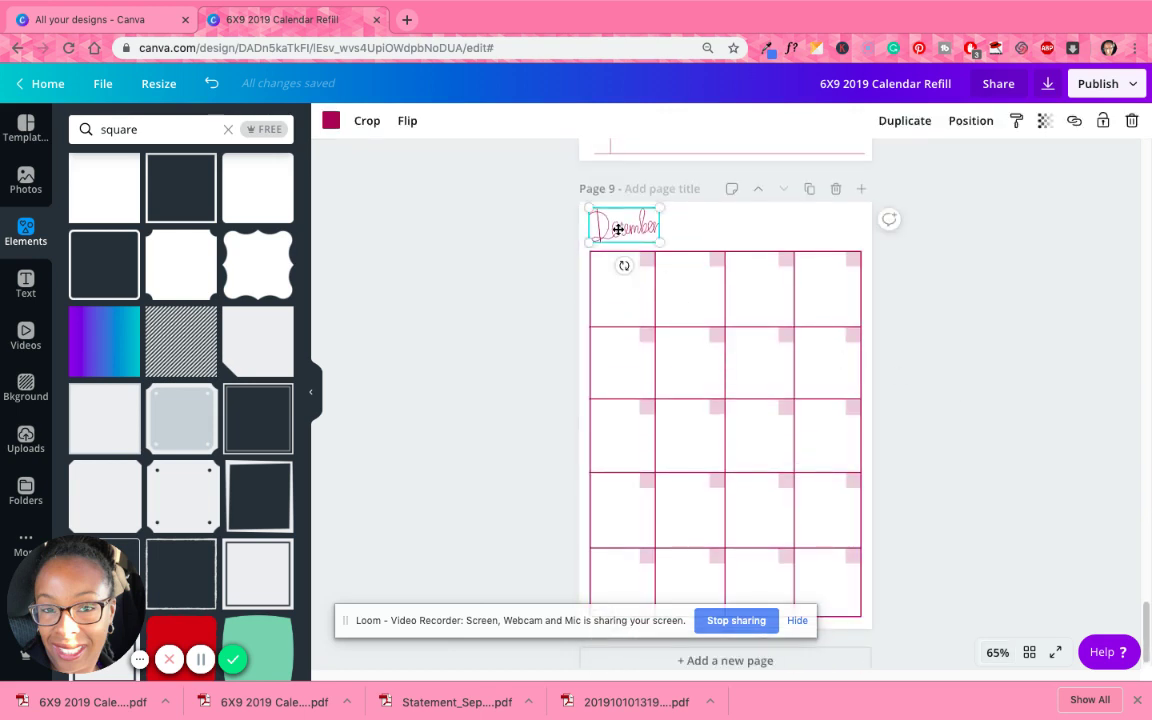
{"action": "left_click_drag", "start_coordinate": [660, 243], "coordinate": [652, 239]}
Add a heading in Glacial Indifference, the font of the weekly pages' day names, and shrink it to size 14 above December's first column.
{"action": "left_click", "coordinate": [38, 296]}
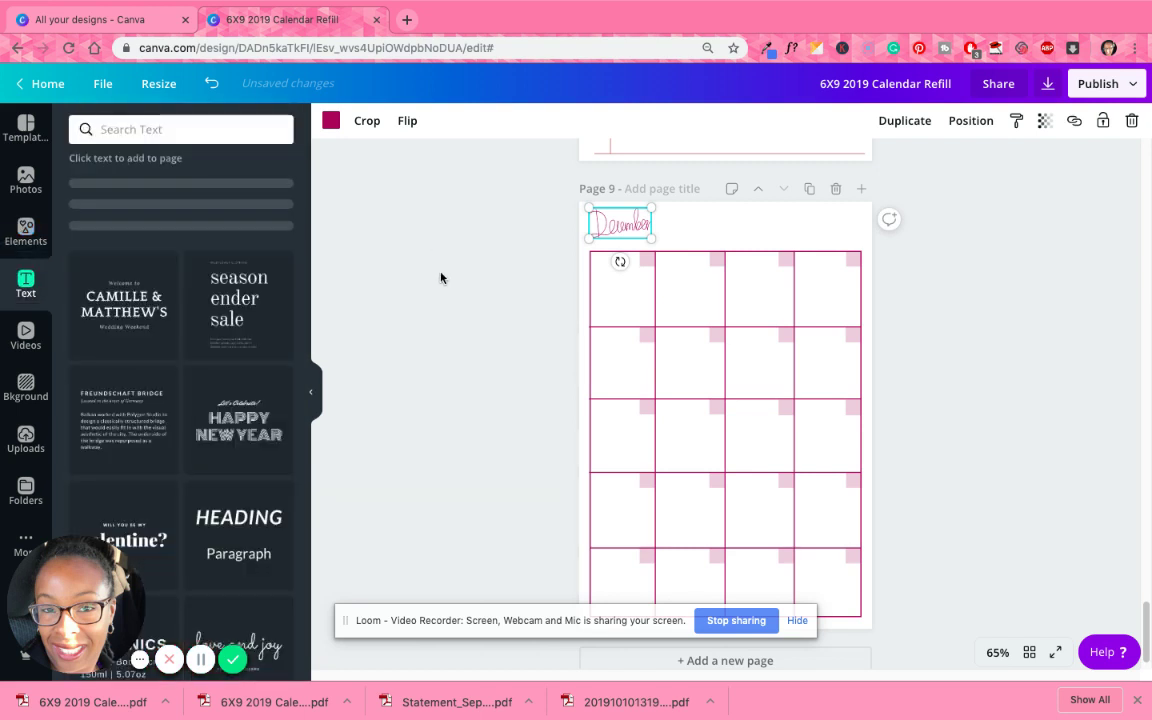
{"action": "scroll", "coordinate": [442, 326], "scroll_direction": "up", "scroll_amount": 10}
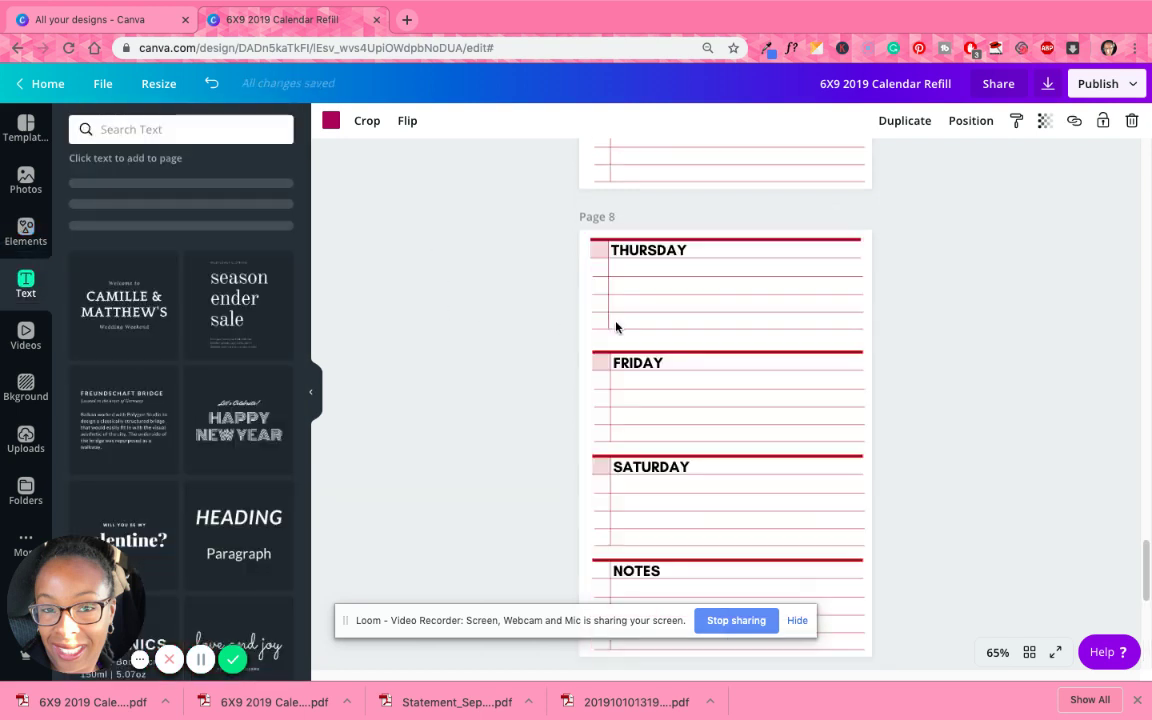
{"action": "left_click", "coordinate": [663, 263]}
{"action": "left_click", "coordinate": [661, 265]}
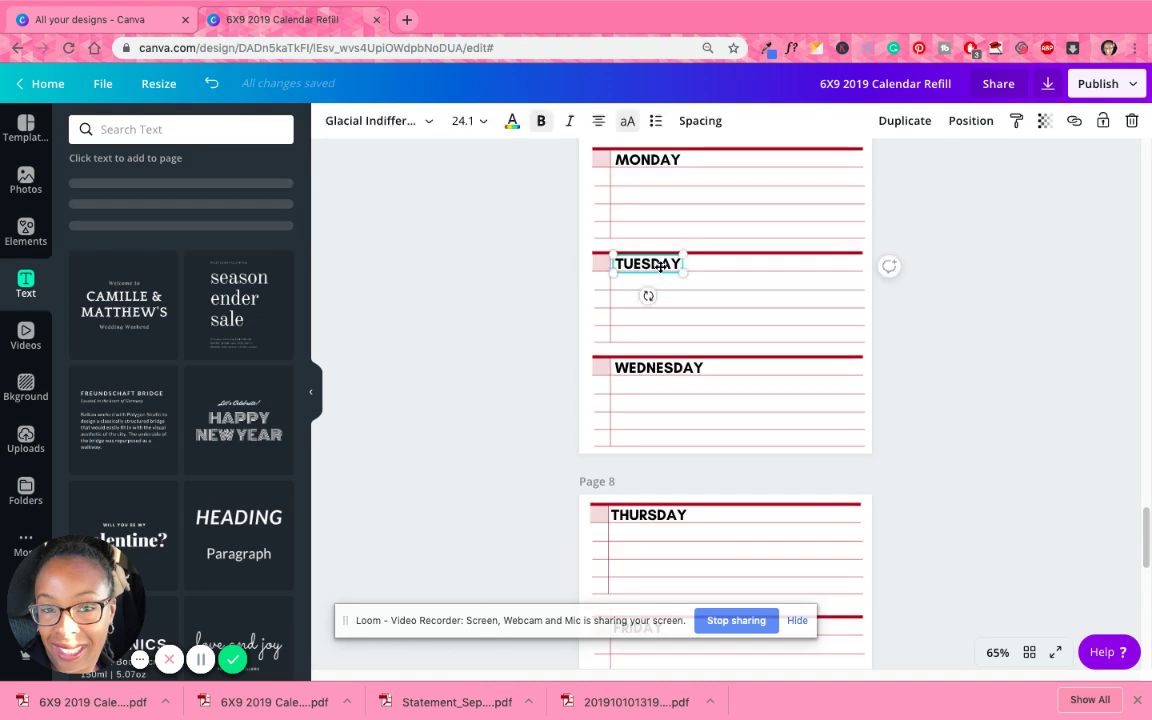
{"action": "scroll", "coordinate": [447, 316], "scroll_direction": "down", "scroll_amount": 10}
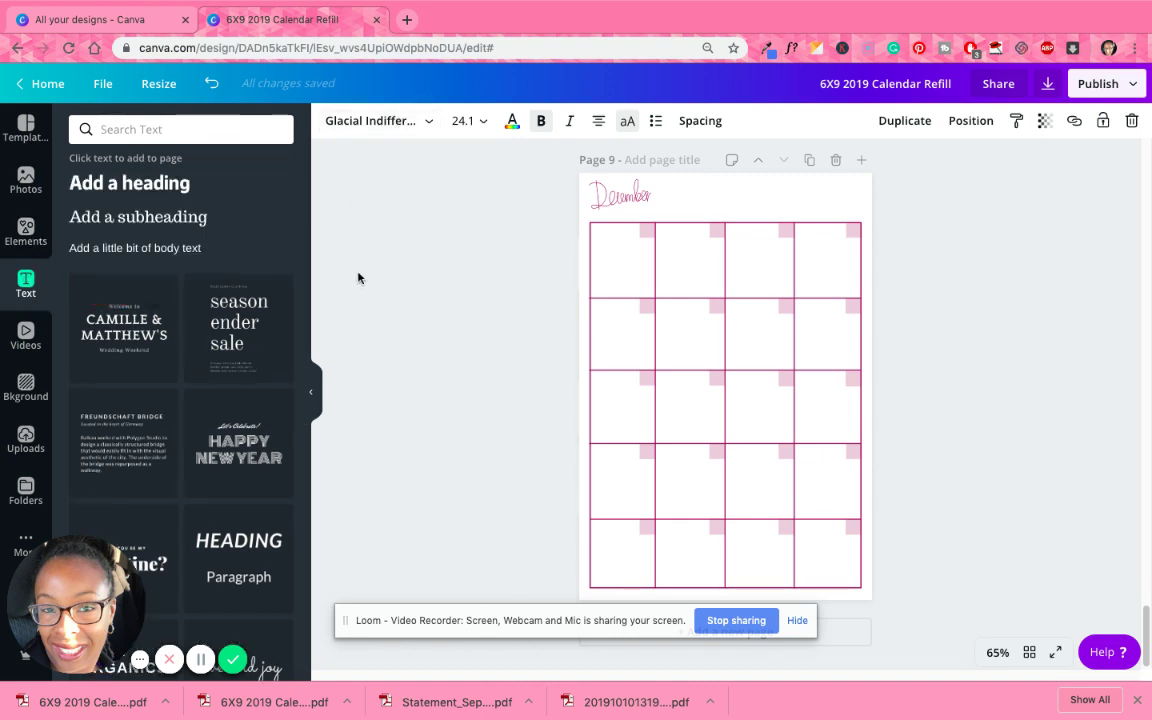
{"action": "left_click", "coordinate": [148, 183]}
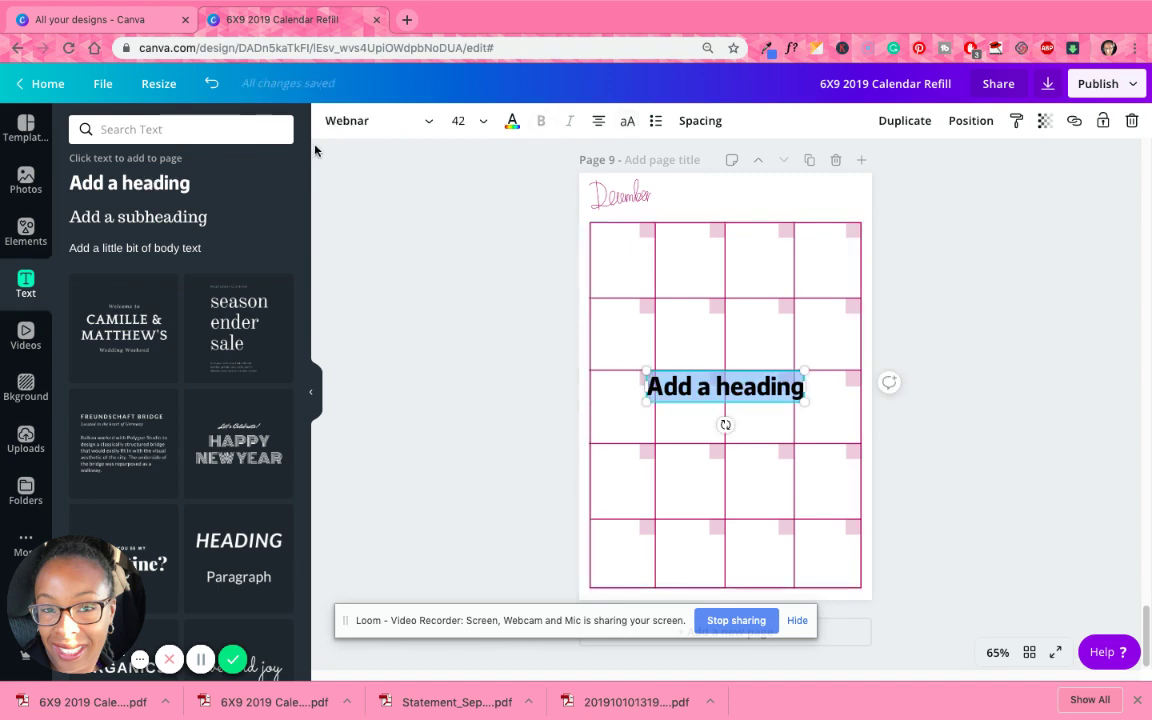
{"action": "left_click", "coordinate": [424, 123]}
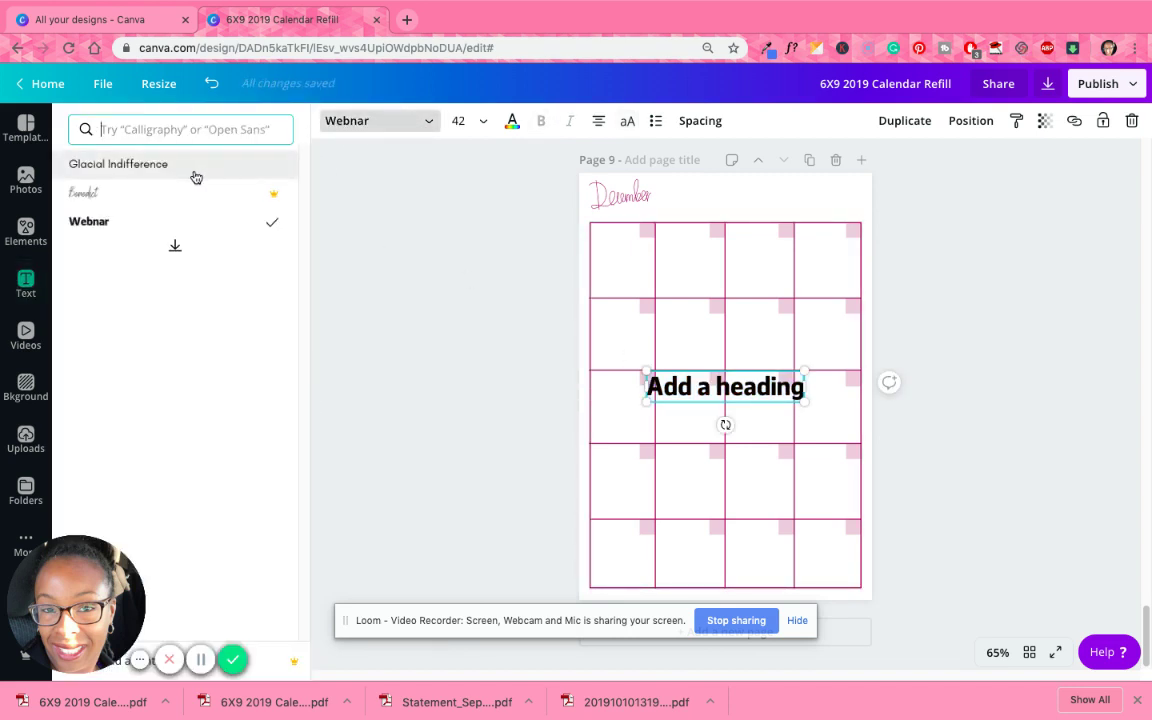
{"action": "left_click", "coordinate": [220, 178]}
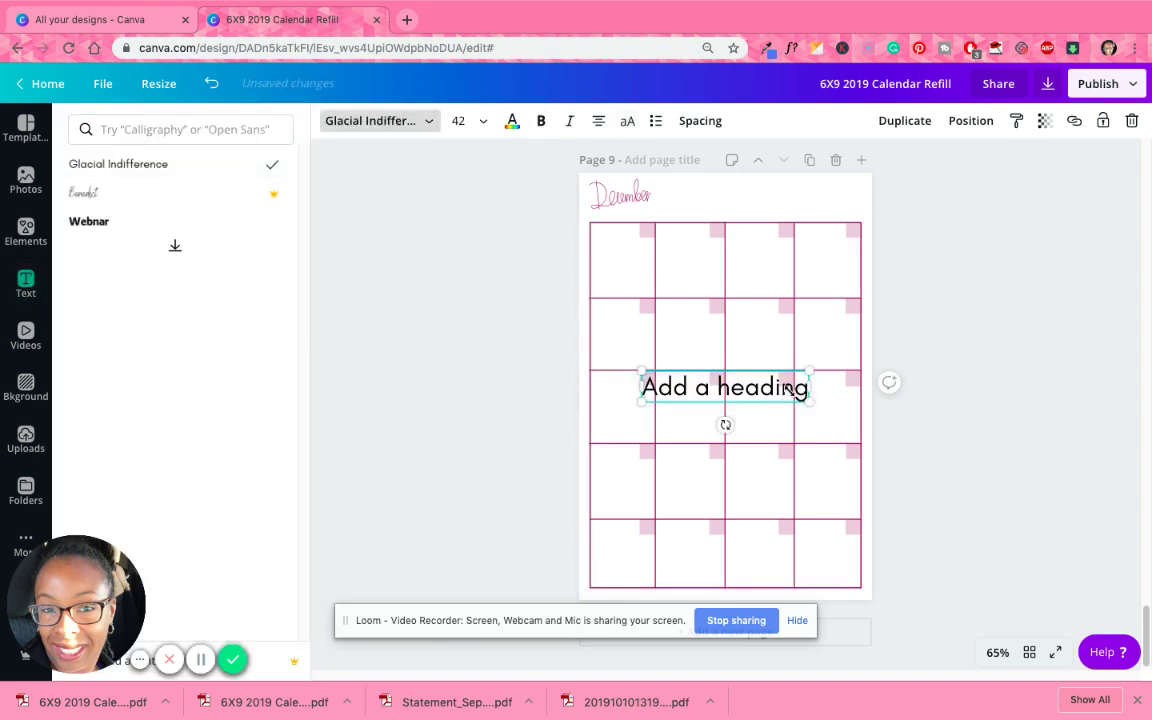
{"action": "left_click_drag", "start_coordinate": [805, 401], "coordinate": [632, 206]}
{"action": "left_click", "coordinate": [671, 378]}
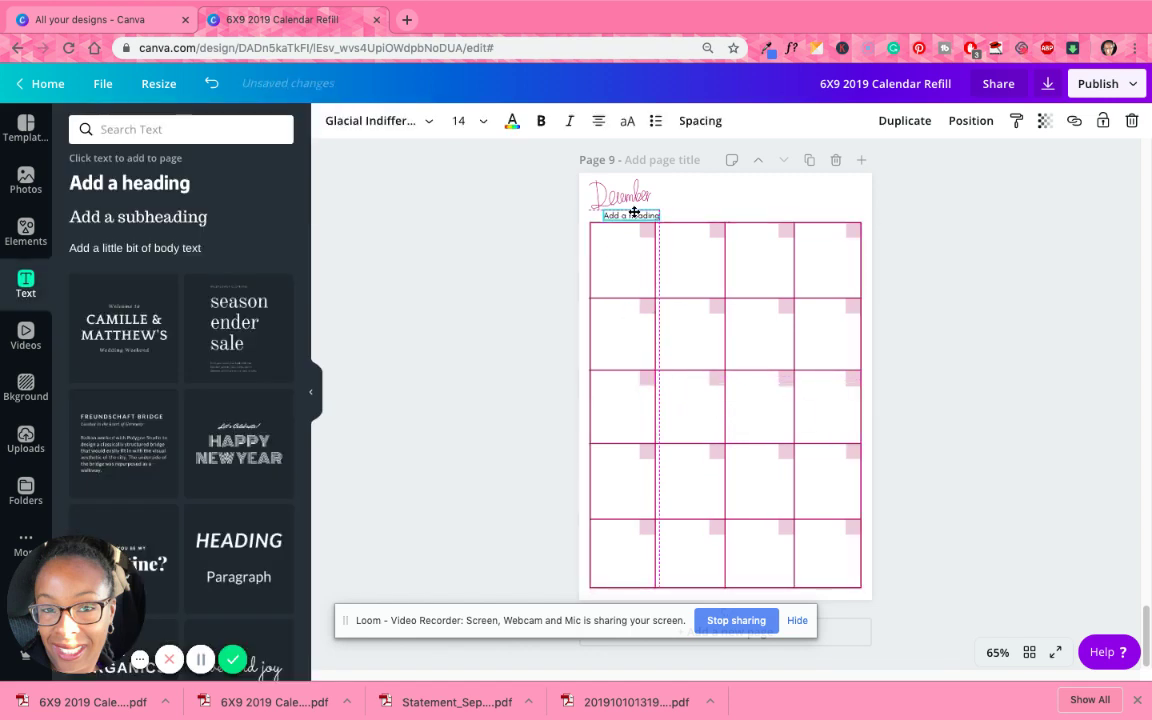
Examine the font size and styling of the SUN heading on the October page for use on the December page.
{"action": "scroll", "coordinate": [658, 303], "scroll_direction": "up", "scroll_amount": 20}
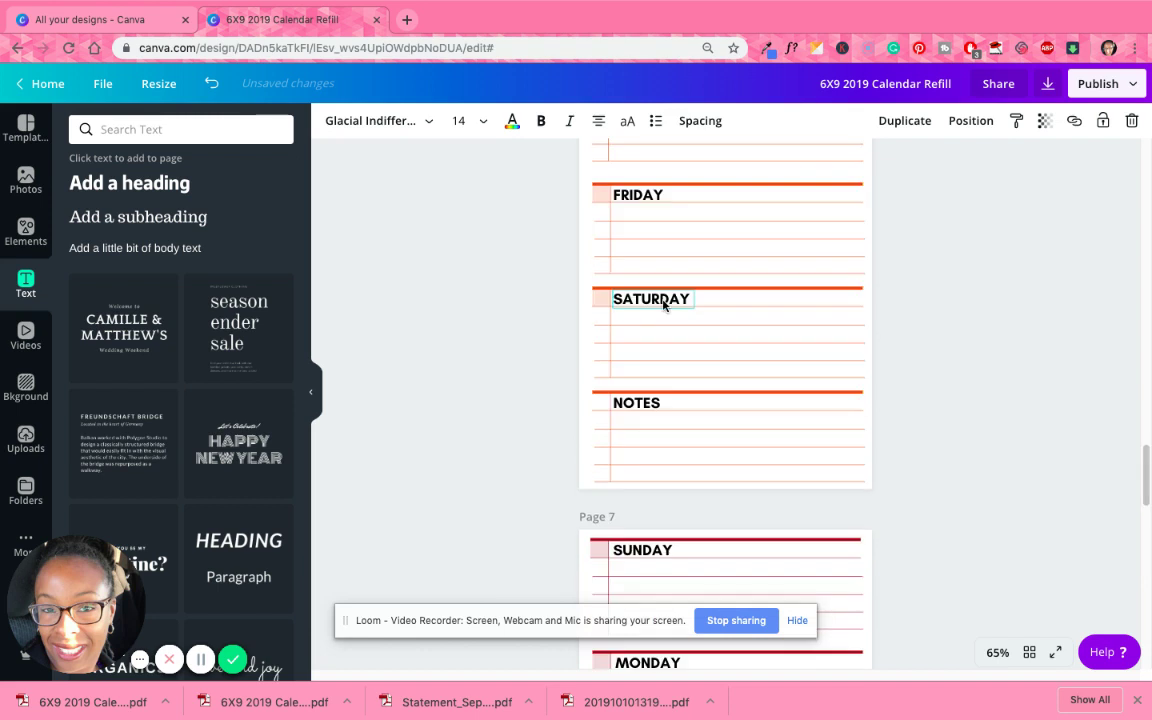
{"action": "scroll", "coordinate": [666, 332], "scroll_direction": "down", "scroll_amount": 5}
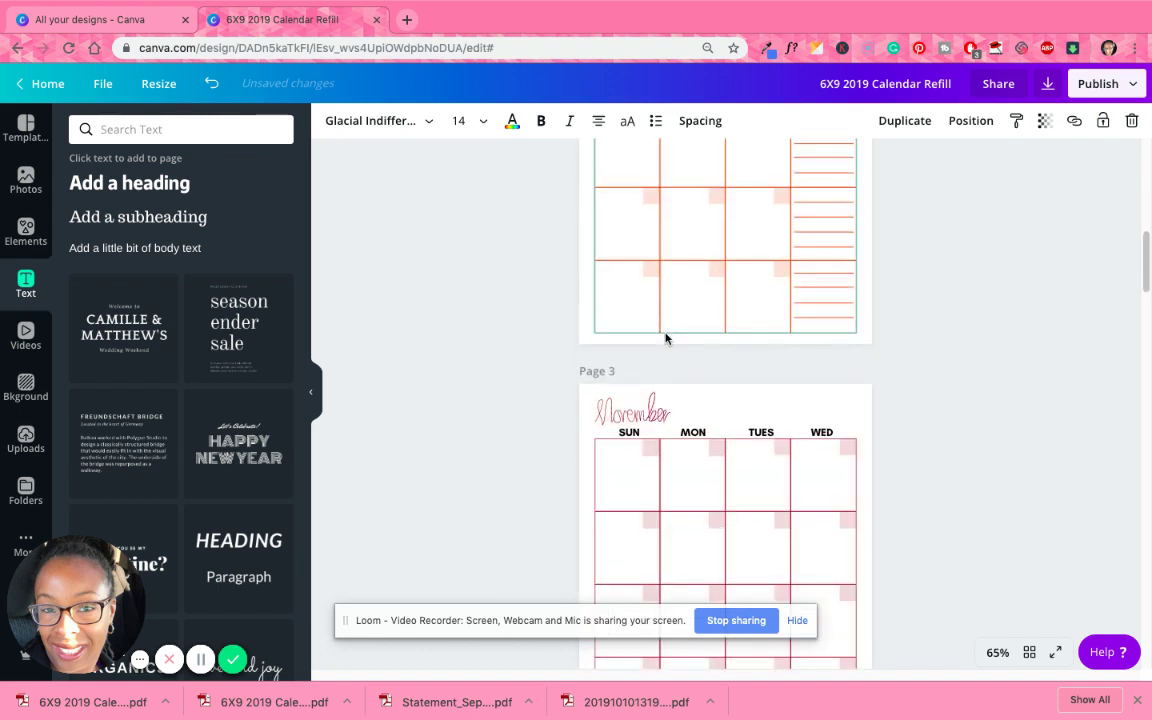
{"action": "scroll", "coordinate": [658, 400], "scroll_direction": "up", "scroll_amount": 5}
{"action": "scroll", "coordinate": [648, 457], "scroll_direction": "up", "scroll_amount": 4}
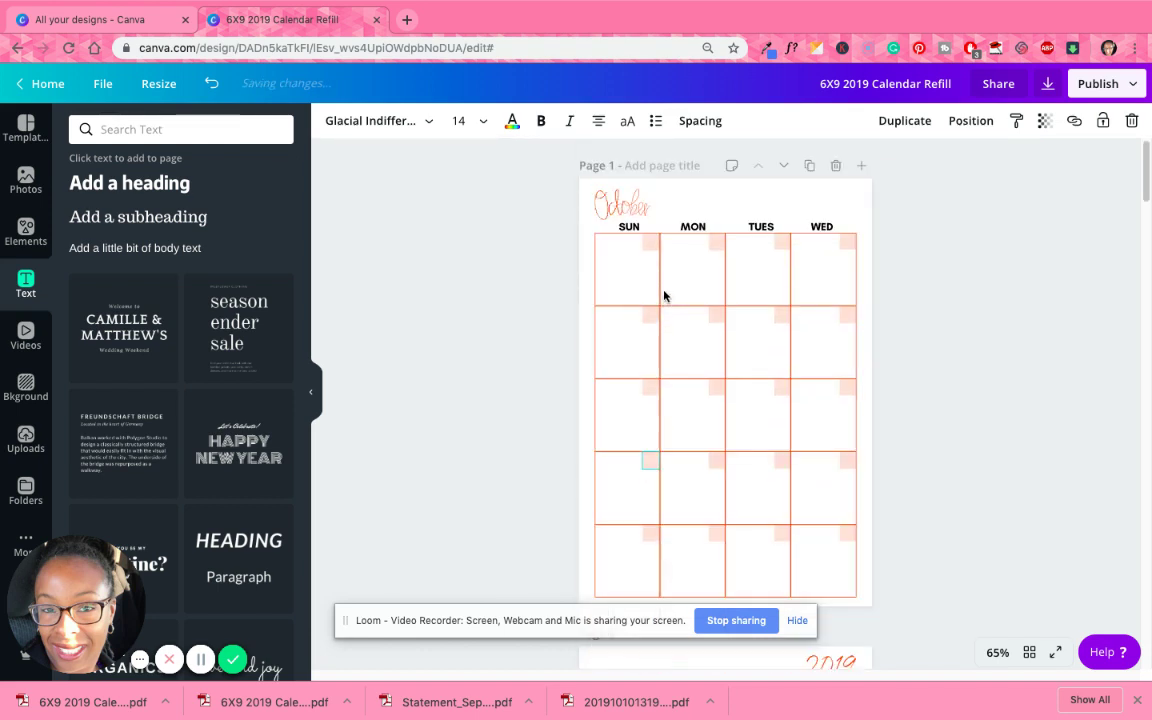
{"action": "left_click", "coordinate": [629, 226]}
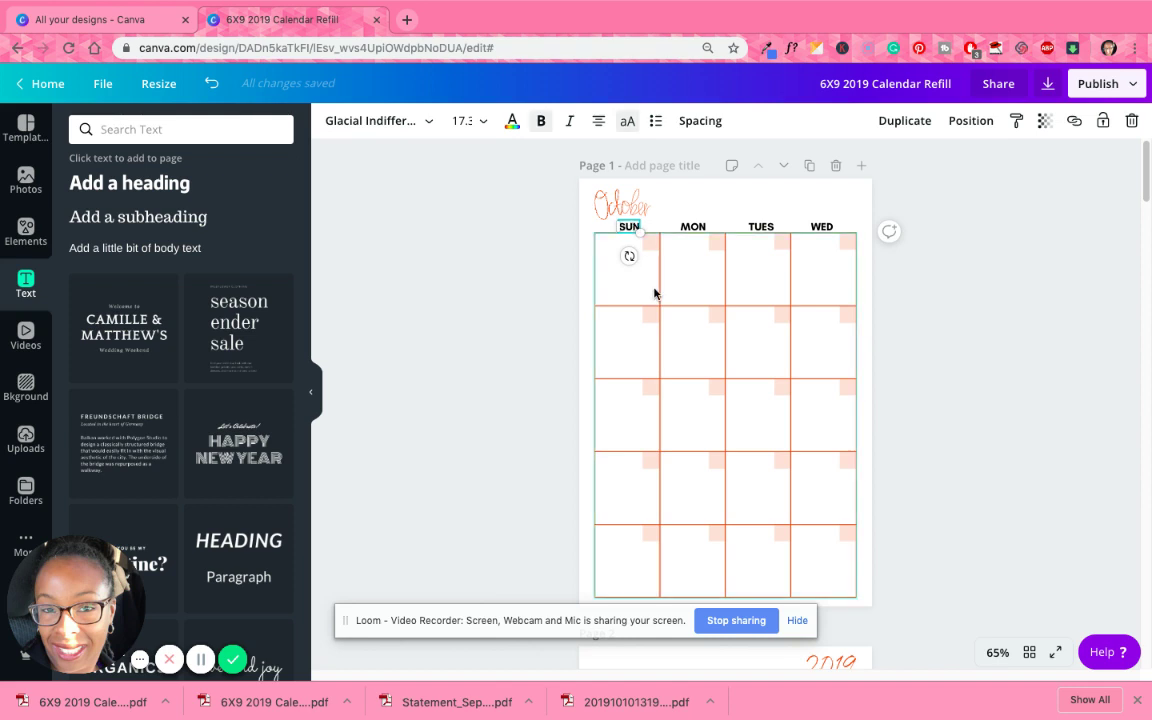
{"action": "scroll", "coordinate": [653, 365], "scroll_direction": "down", "scroll_amount": 15}
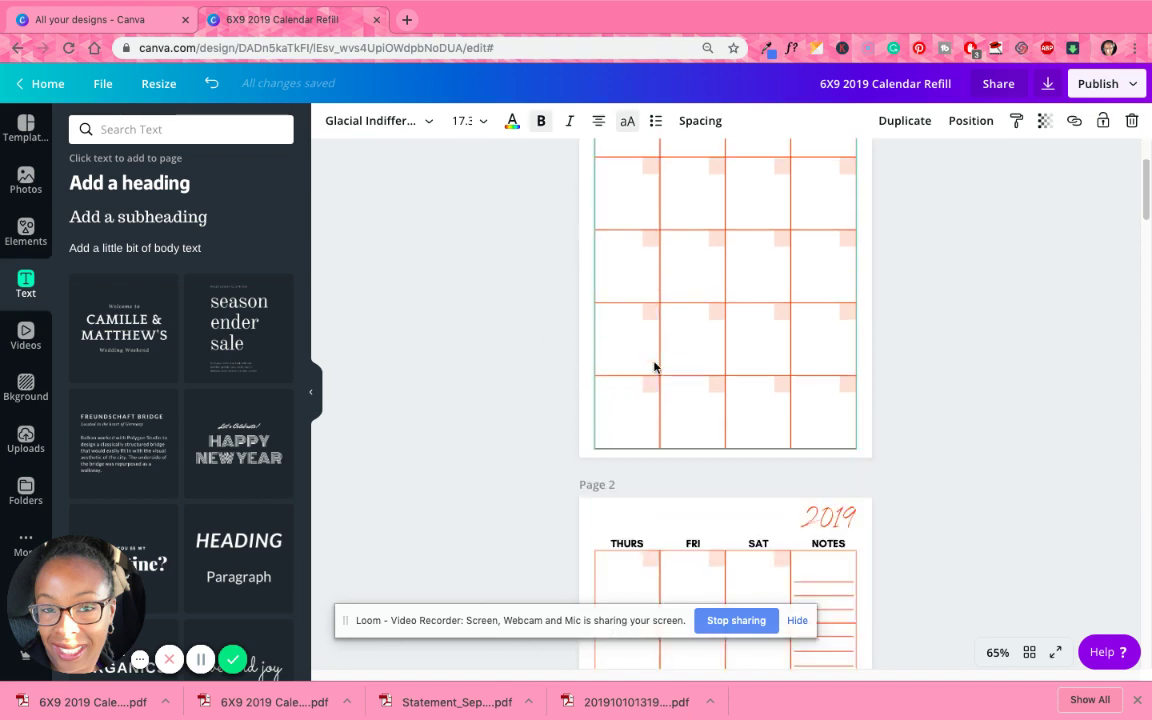
{"action": "scroll", "coordinate": [655, 368], "scroll_direction": "down", "scroll_amount": 12}
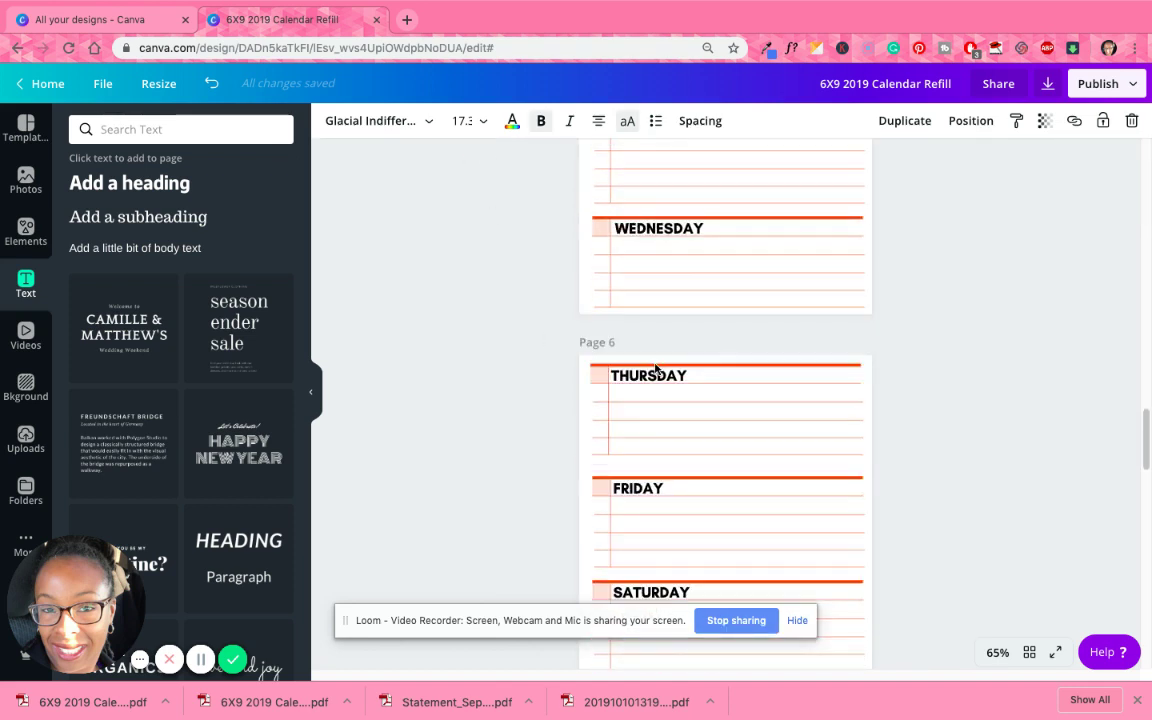
{"action": "scroll", "coordinate": [657, 366], "scroll_direction": "down", "scroll_amount": 4}
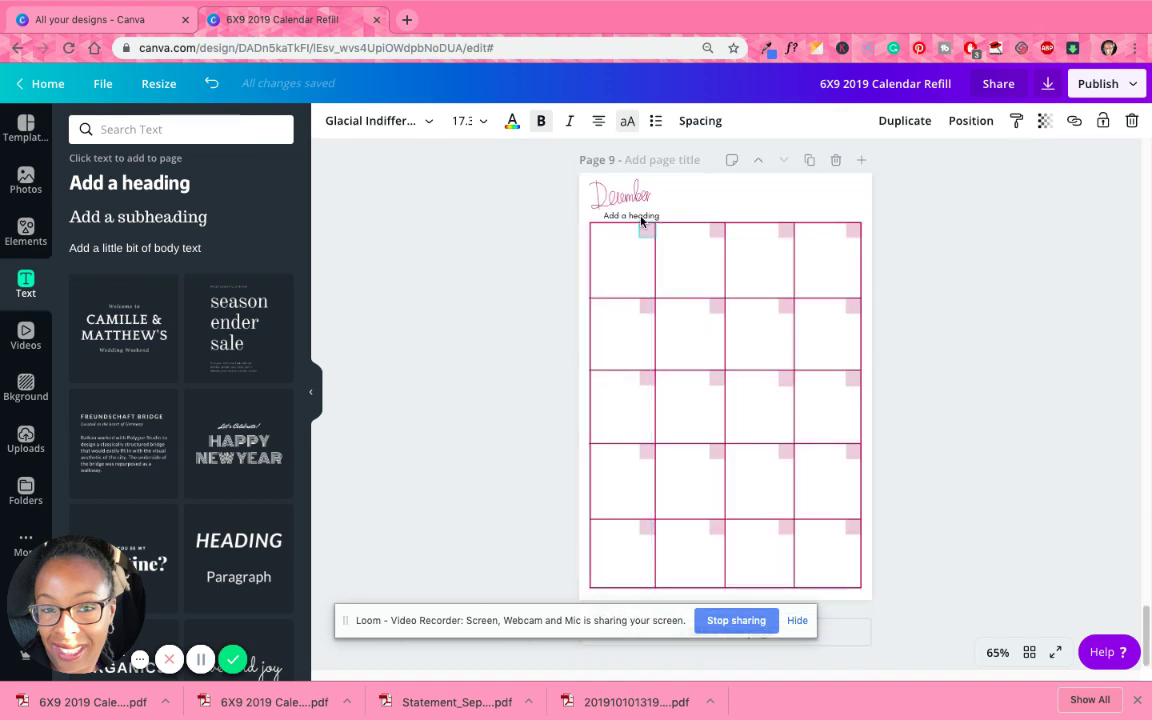
Format the December page's new heading as bold uppercase at size 17.3 and change its text to SUN.
{"action": "left_click", "coordinate": [479, 122]}
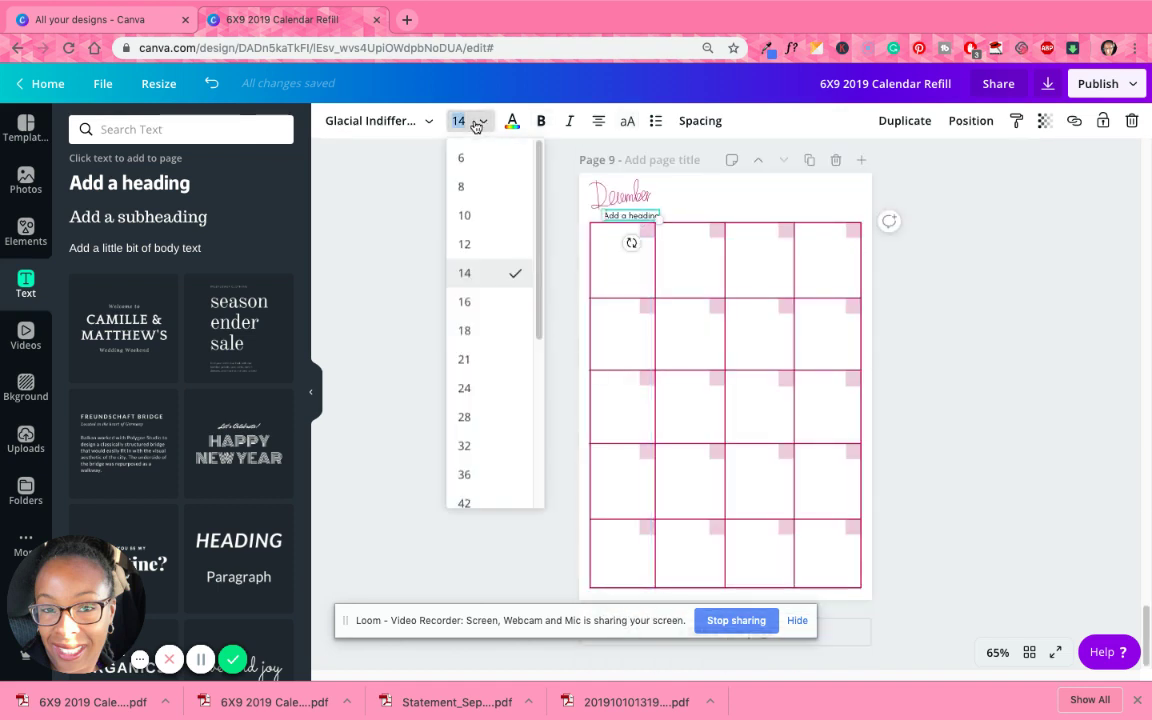
{"action": "left_click", "coordinate": [478, 123]}
{"action": "left_click", "coordinate": [476, 125]}
{"action": "type", "text": "17.3"}
{"action": "key", "text": "Return"}
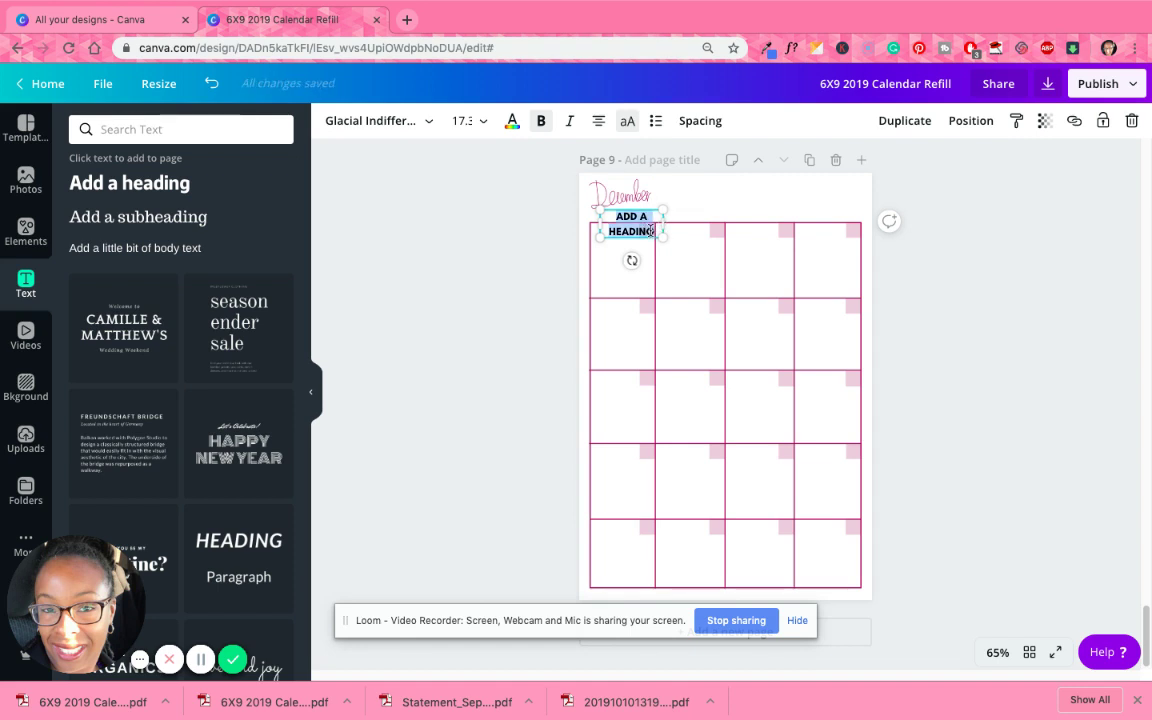
{"action": "type", "text": "SUN"}
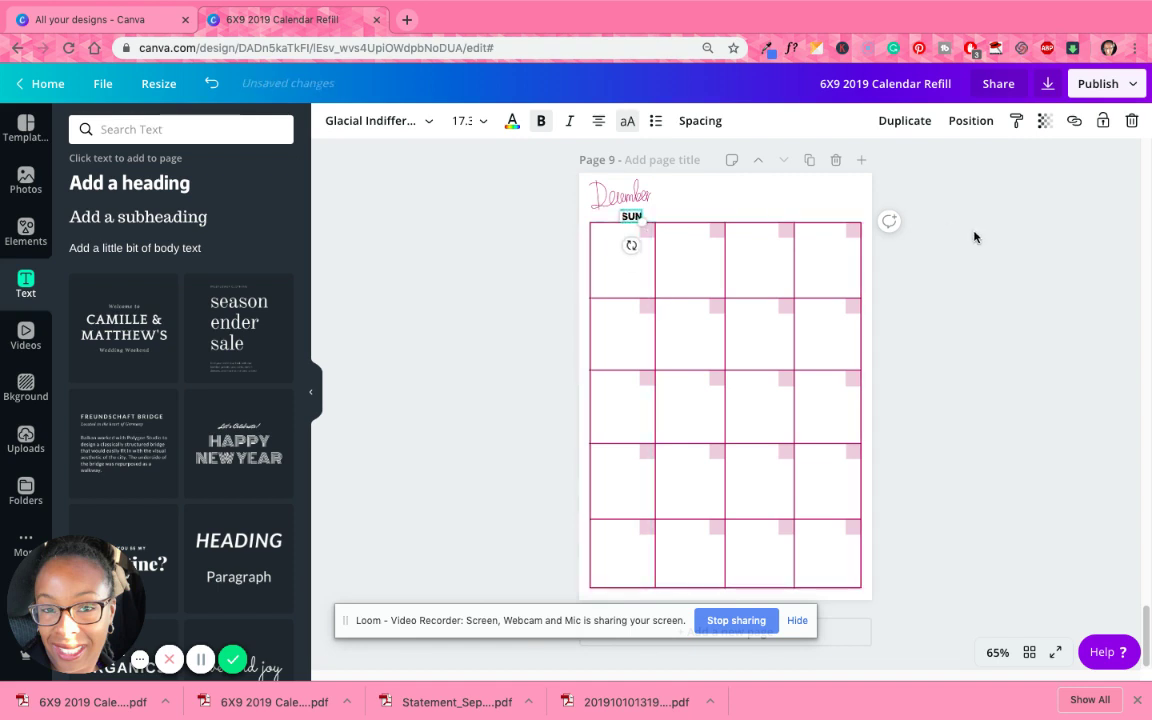
{"action": "left_click", "coordinate": [576, 245]}
Centre the SUN heading above the first column and adjust the December title's size and position above it.
{"action": "left_click_drag", "start_coordinate": [634, 216], "coordinate": [633, 193]}
{"action": "left_click", "coordinate": [1007, 263]}
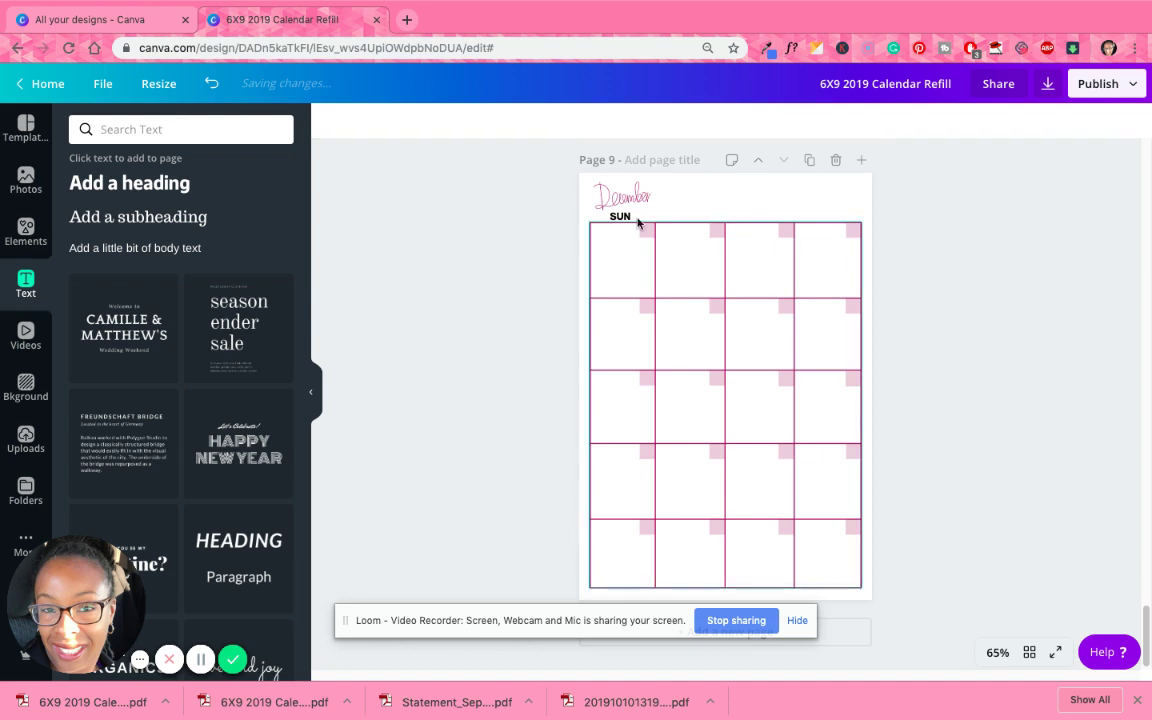
{"action": "left_click", "coordinate": [610, 194]}
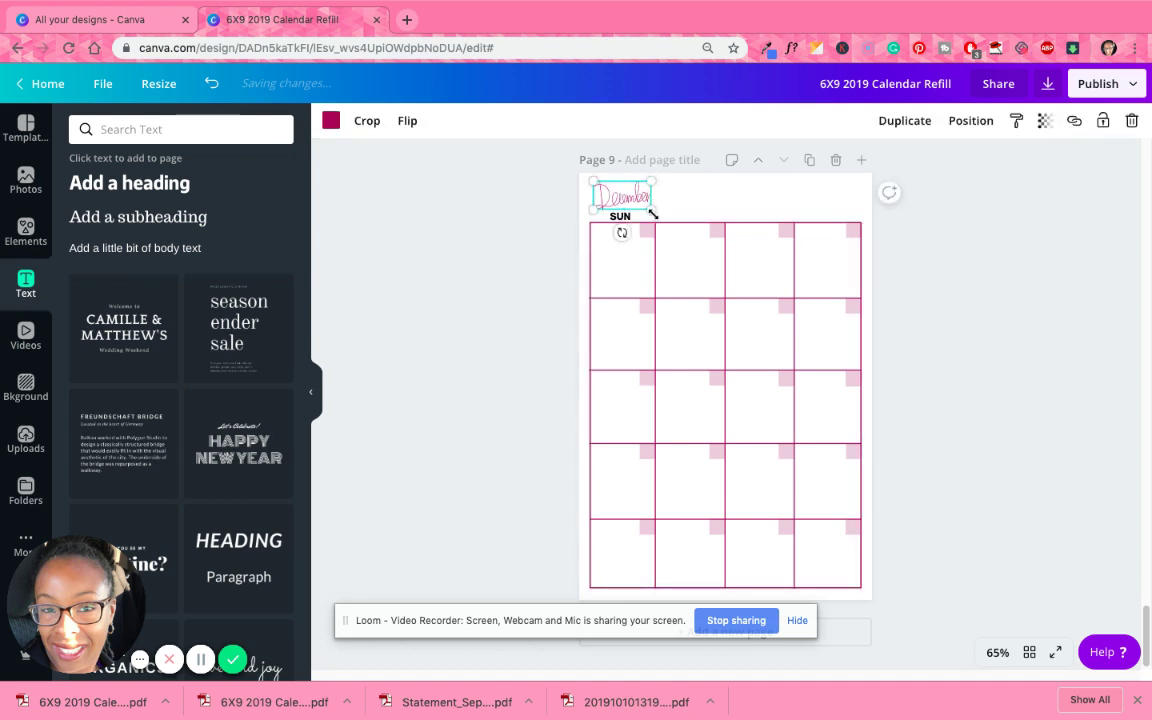
{"action": "left_click_drag", "start_coordinate": [652, 213], "coordinate": [625, 216]}
{"action": "left_click", "coordinate": [952, 286]}
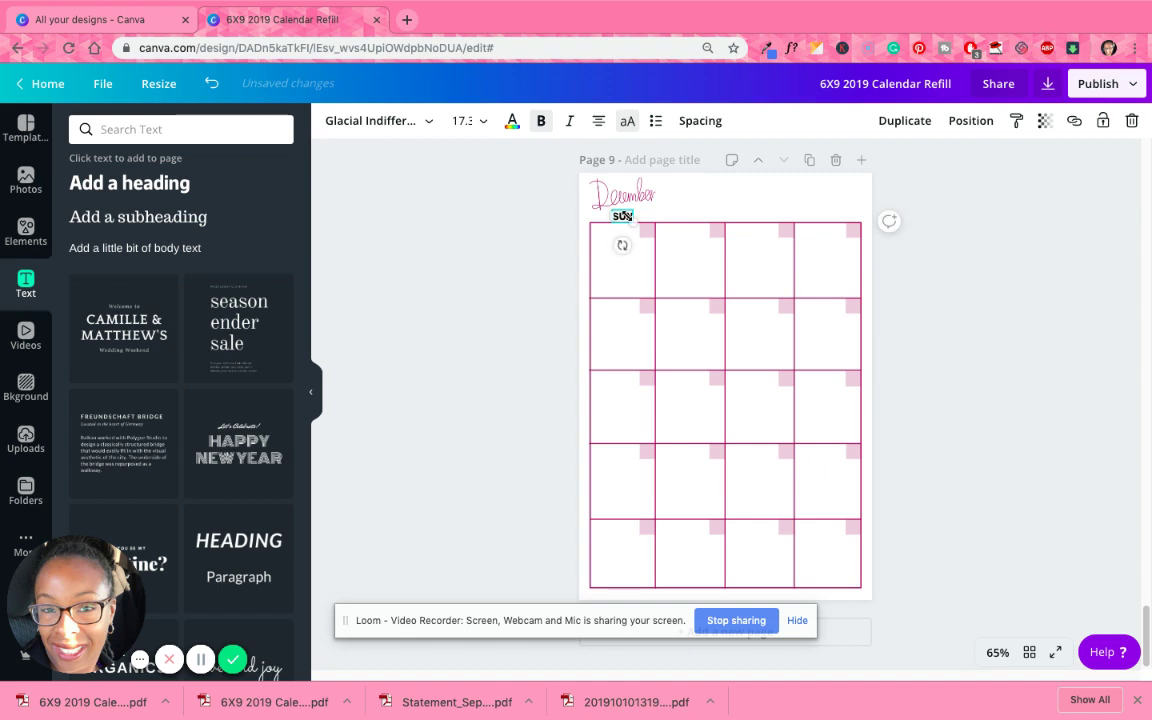
Make three duplicates of the SUN heading and place them above the second, third and fourth columns.
{"action": "left_click", "coordinate": [905, 121]}
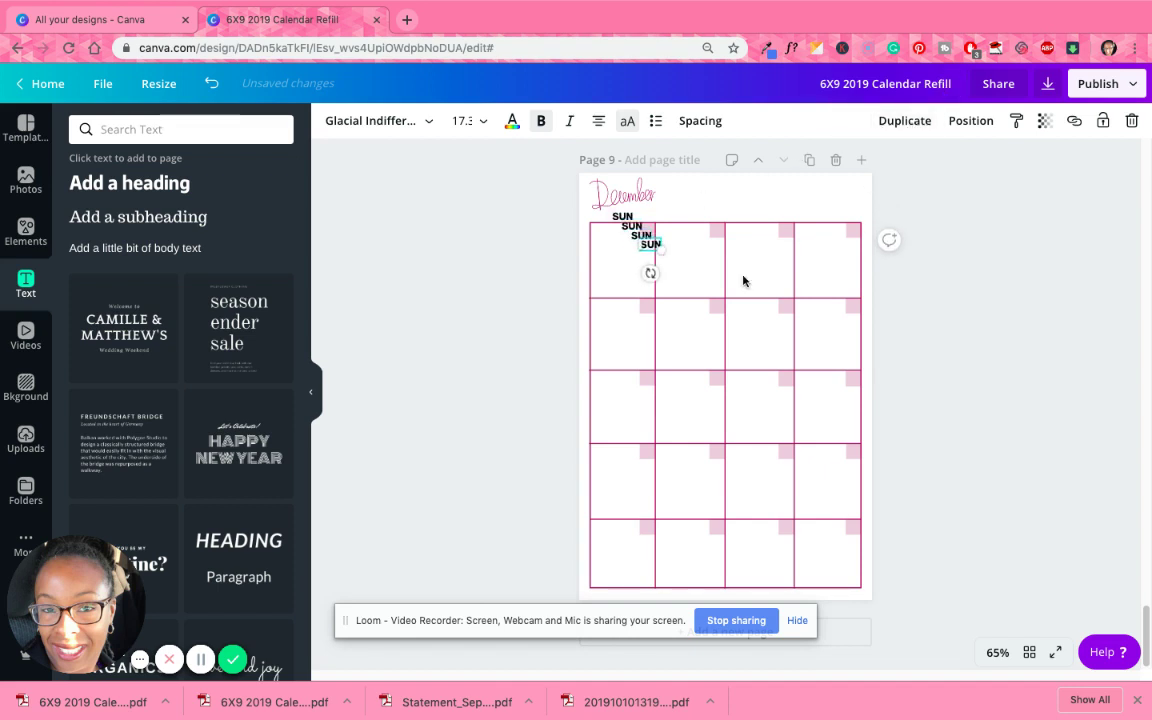
{"action": "left_click", "coordinate": [905, 121]}
{"action": "left_click_drag", "start_coordinate": [651, 243], "coordinate": [764, 216]}
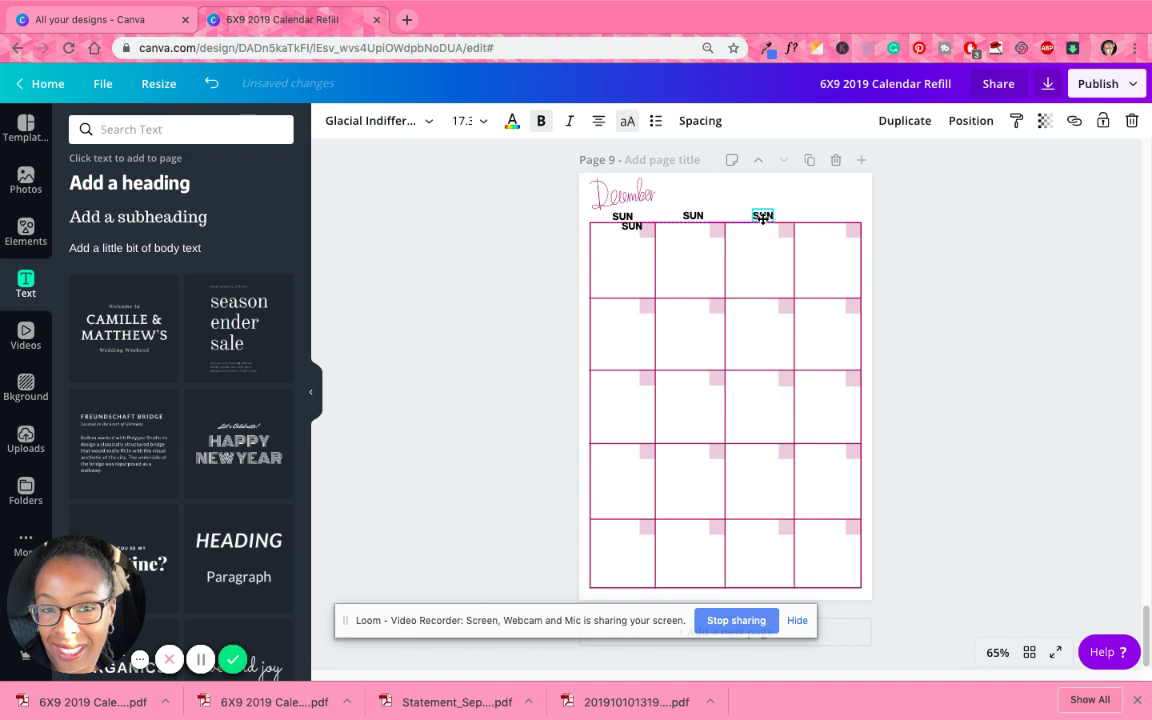
{"action": "left_click_drag", "start_coordinate": [634, 227], "coordinate": [829, 218]}
Change the second column's heading to MON and the third column's heading to TUES.
{"action": "left_click", "coordinate": [693, 216]}
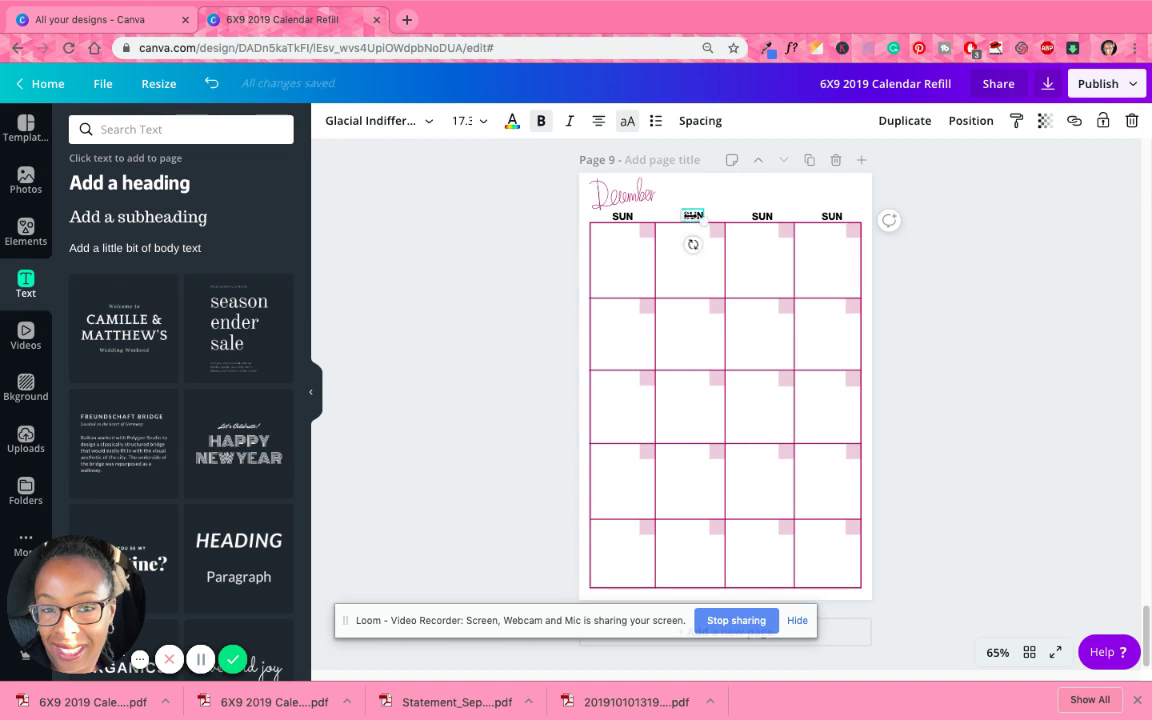
{"action": "type", "text": "MON"}
{"action": "left_click", "coordinate": [762, 216]}
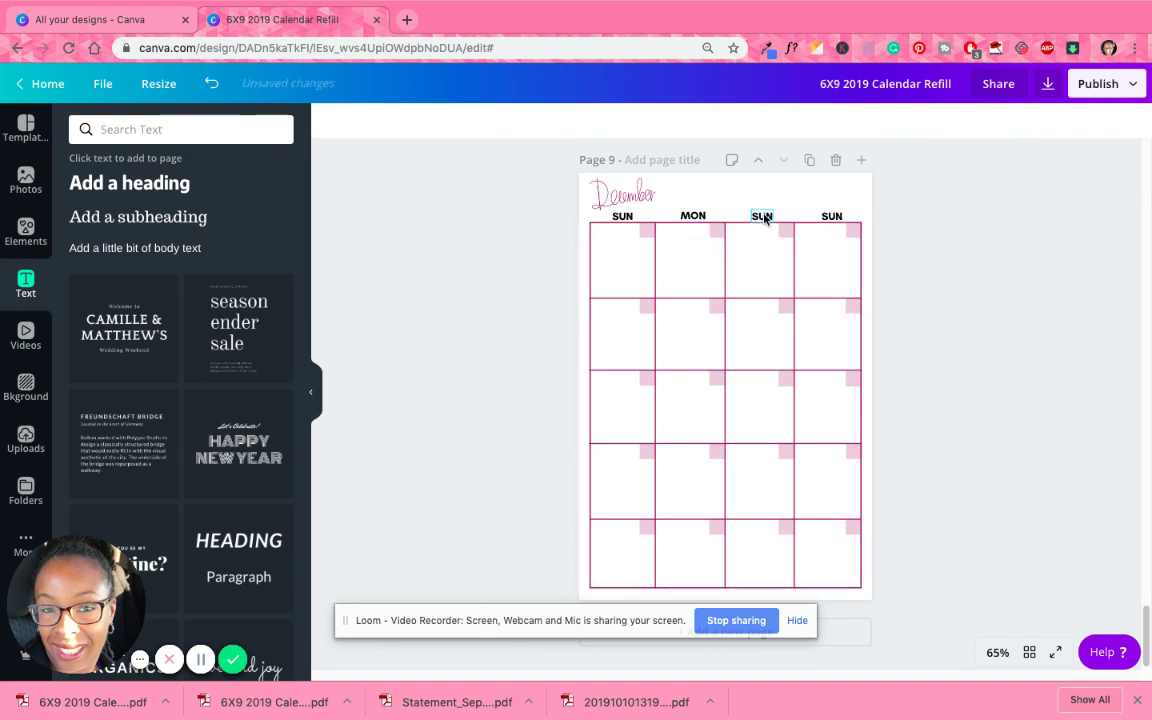
{"action": "double_click", "coordinate": [763, 214]}
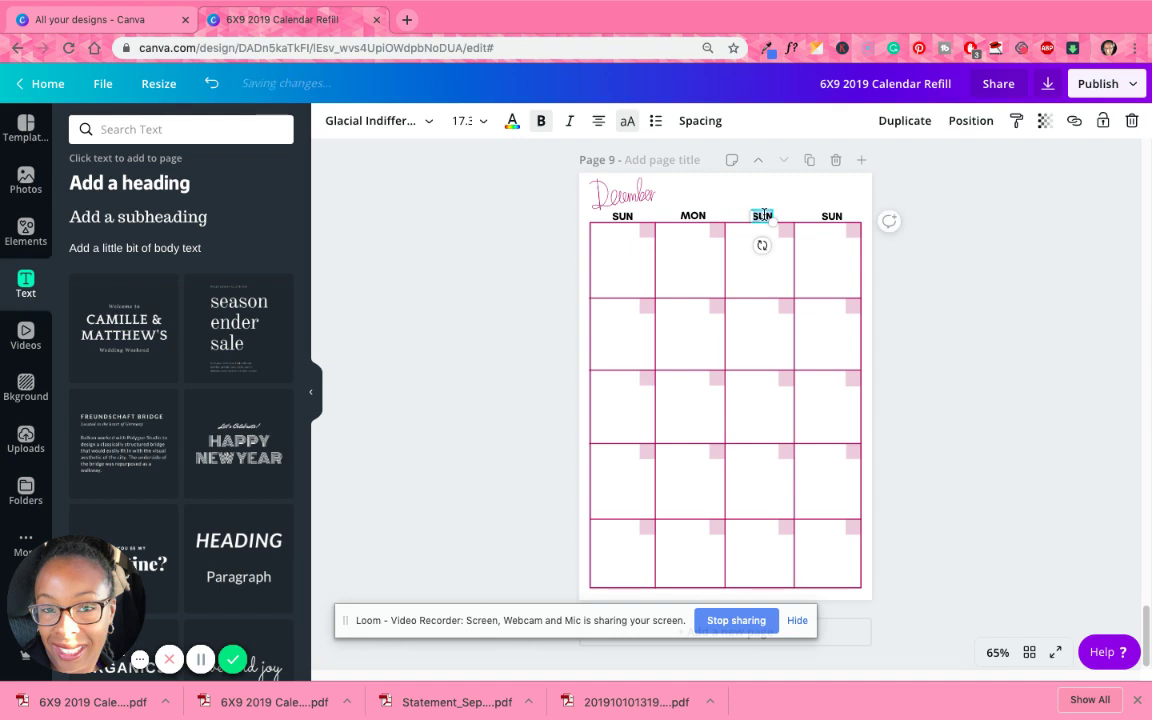
{"action": "type", "text": "TUES"}
Change the fourth column's heading to WED and widen its text box so the word fits on one line.
{"action": "left_click", "coordinate": [830, 214]}
{"action": "left_click", "coordinate": [831, 216]}
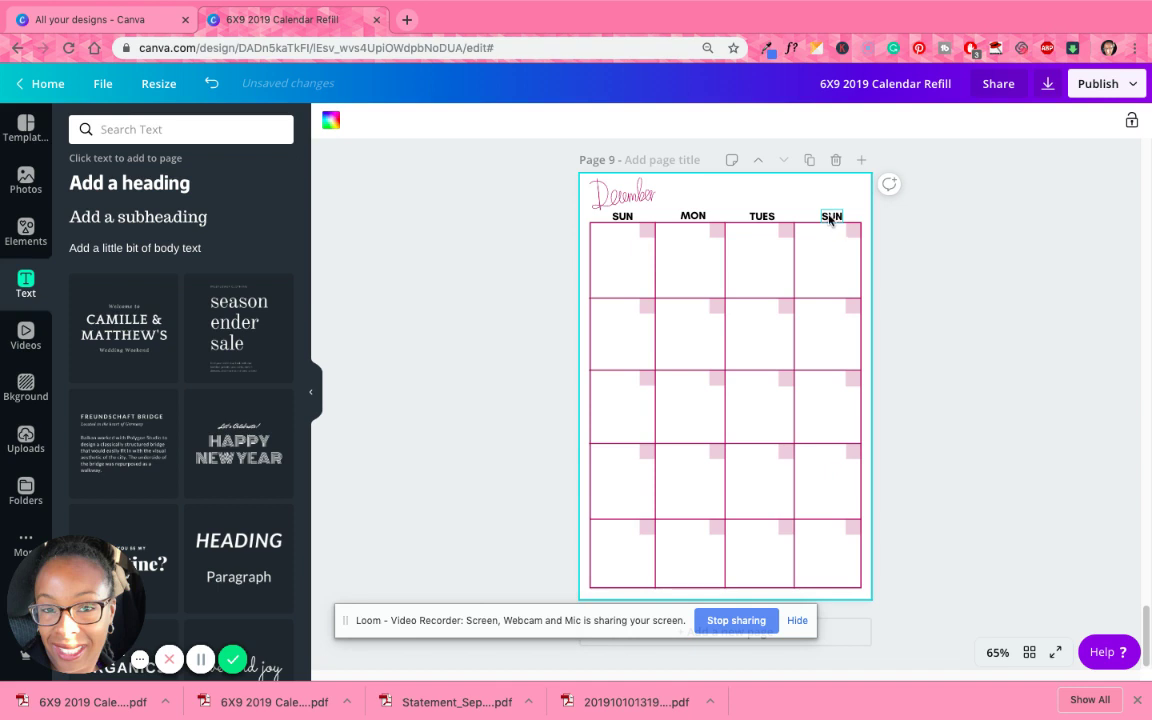
{"action": "double_click", "coordinate": [831, 216]}
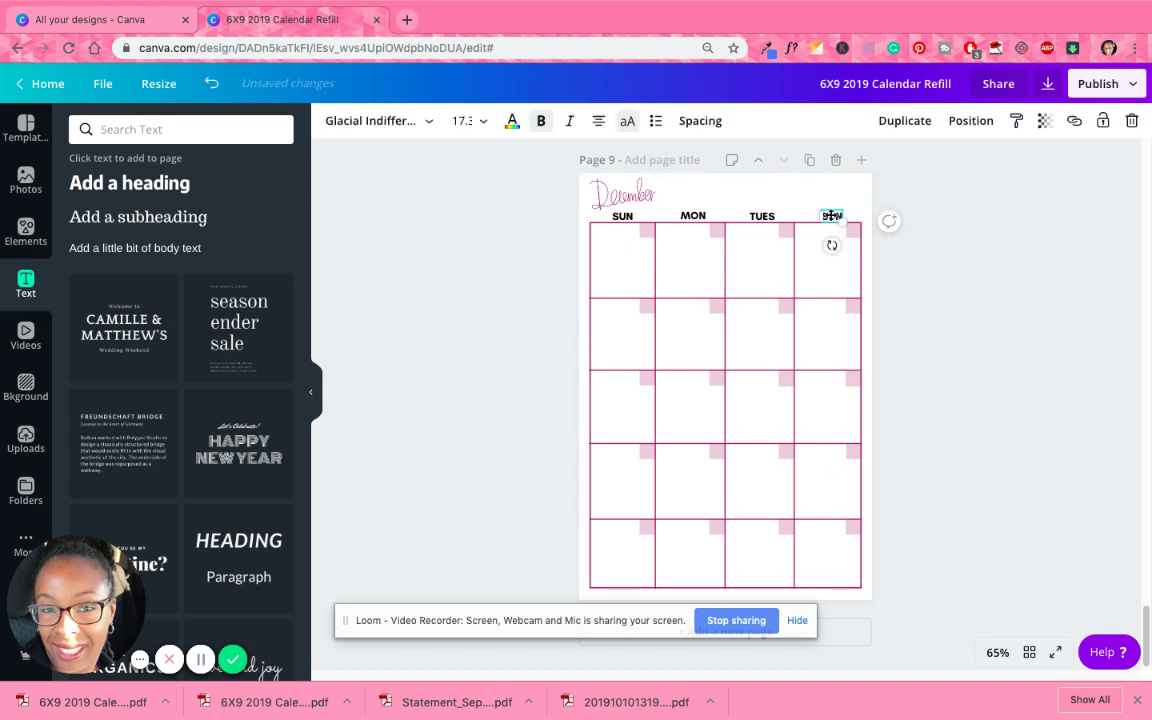
{"action": "type", "text": "WED"}
{"action": "left_click", "coordinate": [822, 255]}
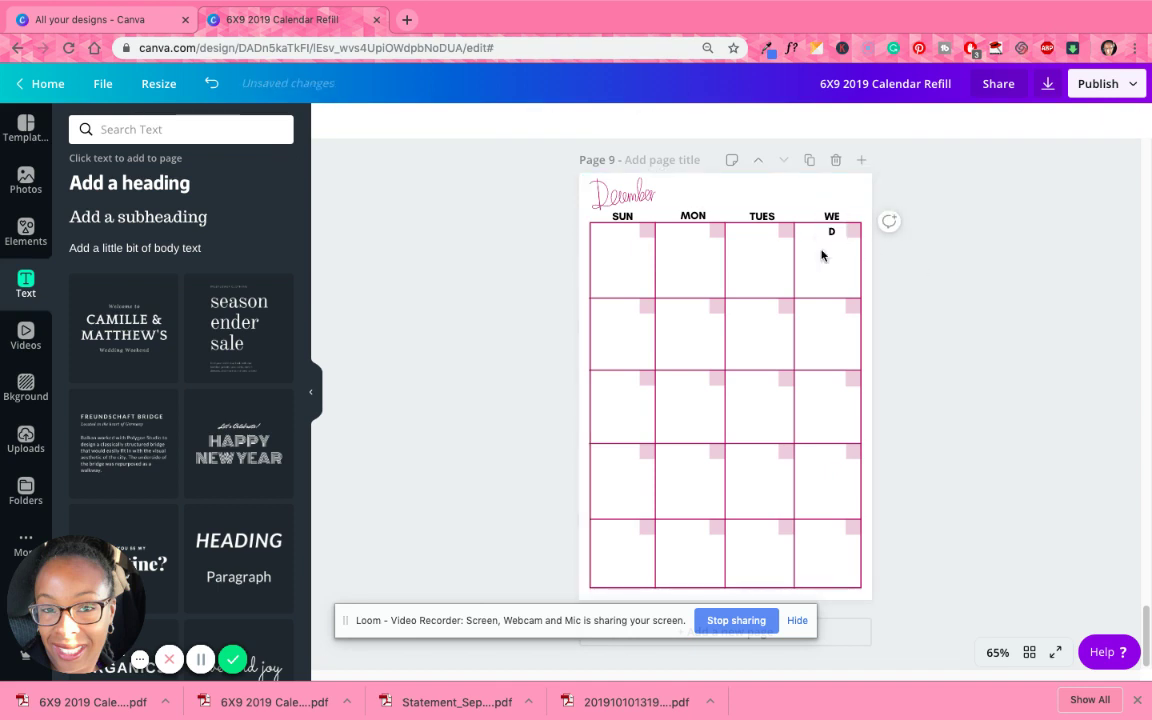
{"action": "left_click", "coordinate": [829, 226]}
{"action": "mouse_move", "coordinate": [847, 224]}
{"action": "left_mouse_down"}
{"action": "mouse_move", "coordinate": [927, 237]}
{"action": "mouse_move", "coordinate": [887, 219]}
{"action": "mouse_move", "coordinate": [828, 216]}
{"action": "left_mouse_up"}
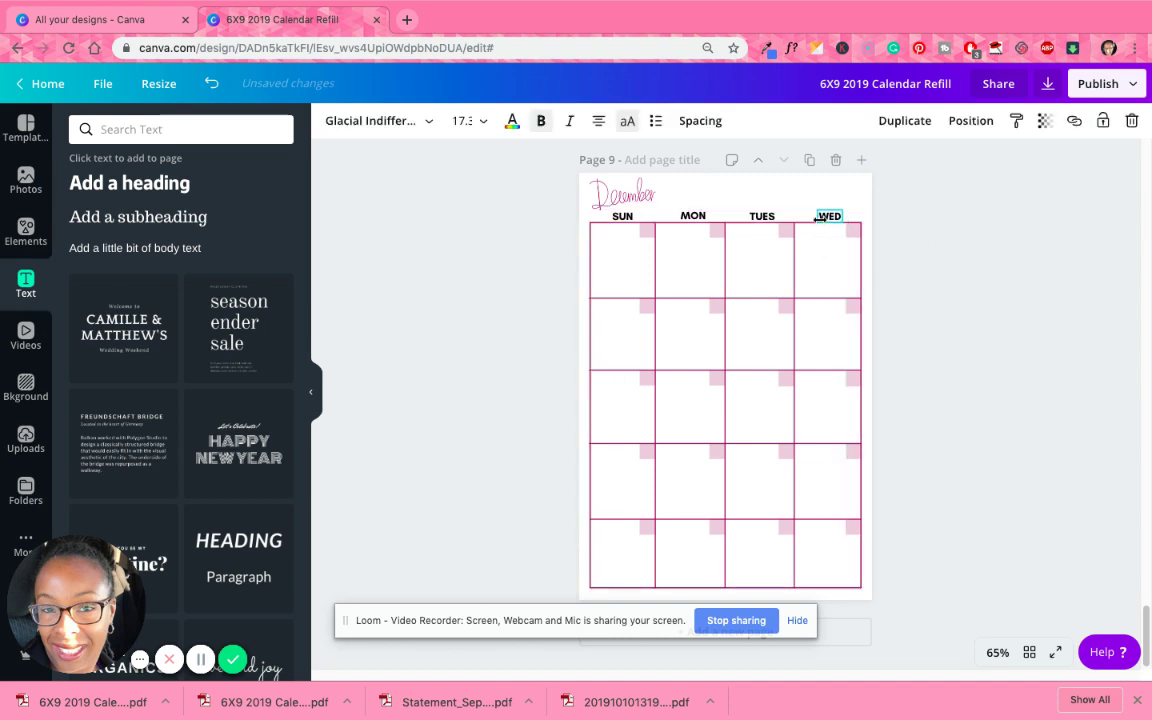
Nudge the TUES and MON headings slightly toward the left so they sit centred above their columns.
{"action": "left_click", "coordinate": [760, 216]}
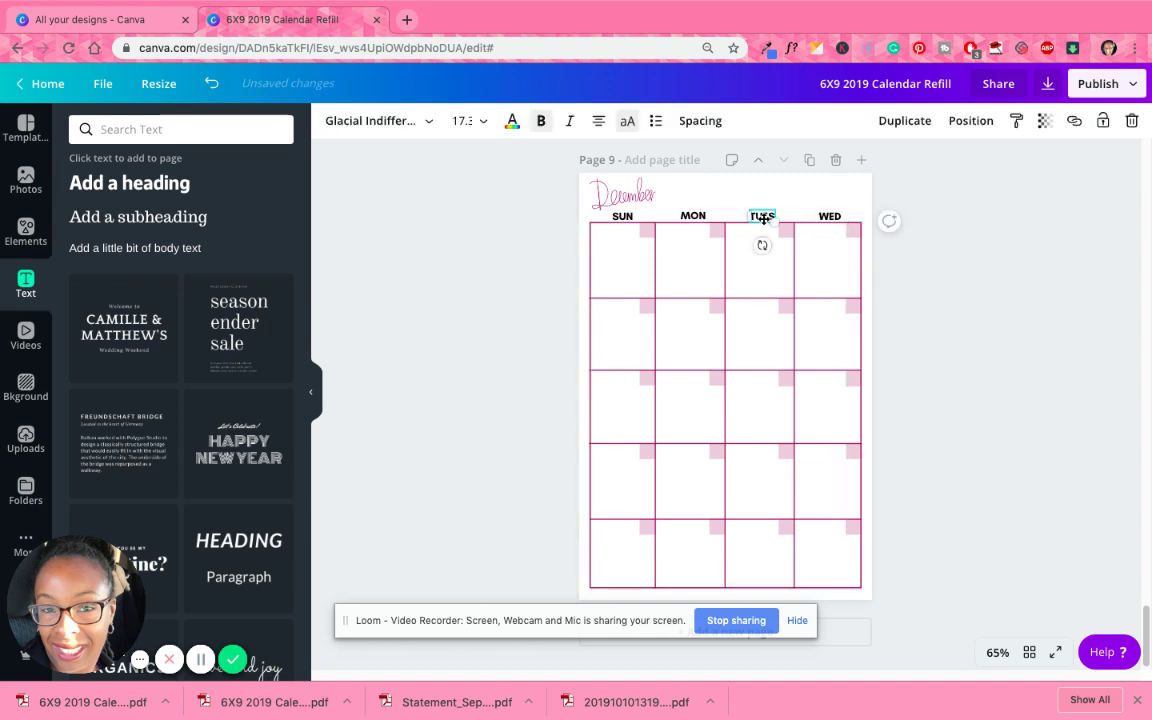
{"action": "left_click", "coordinate": [690, 217]}
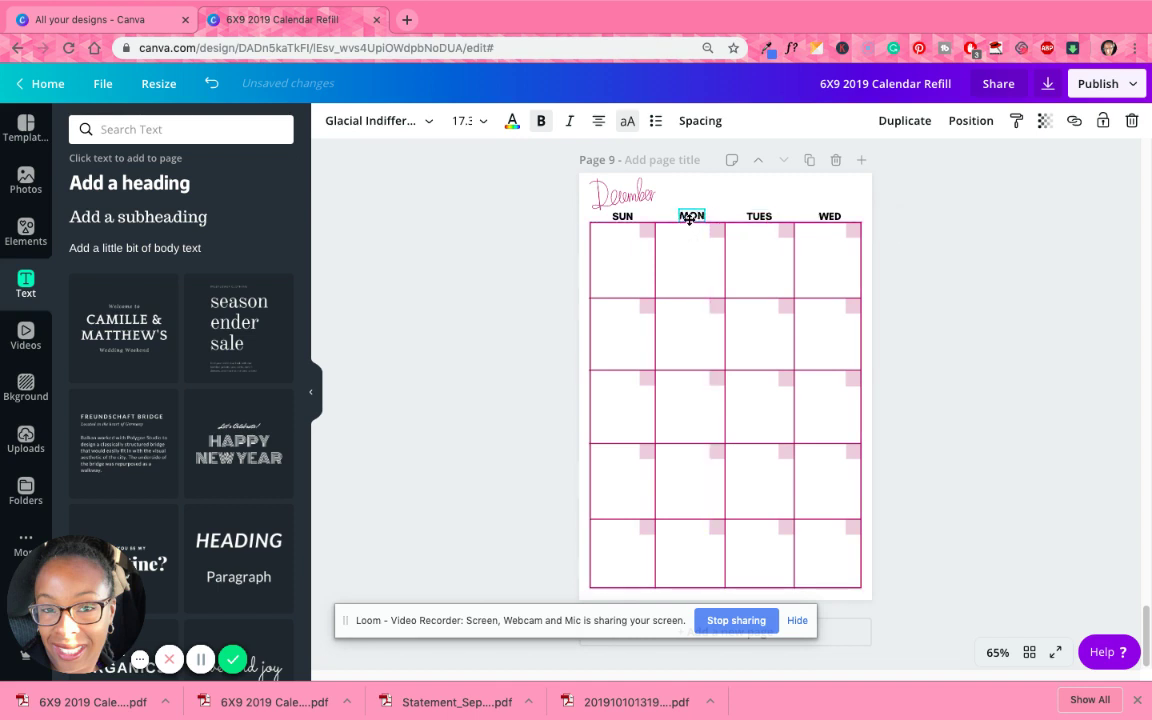
{"action": "left_click", "coordinate": [869, 268]}
{"action": "left_click", "coordinate": [692, 216]}
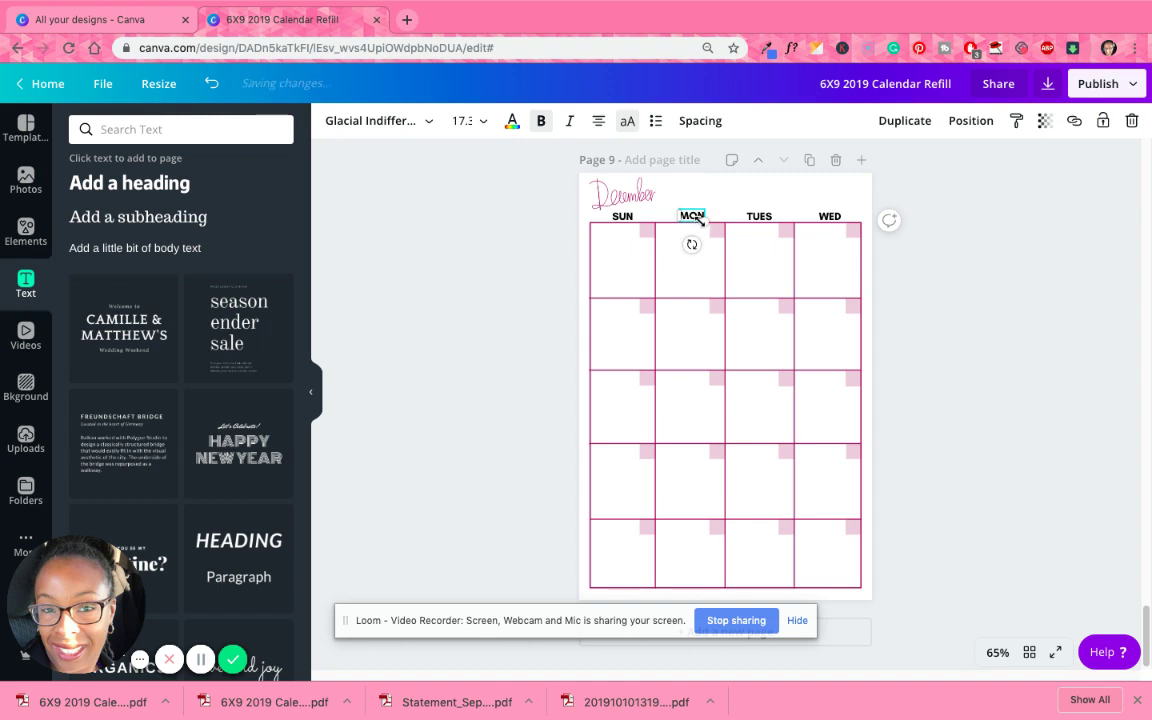
Enlarge the MON heading slightly, to a font size of about 18.4.
{"action": "left_click_drag", "start_coordinate": [706, 222], "coordinate": [703, 223]}
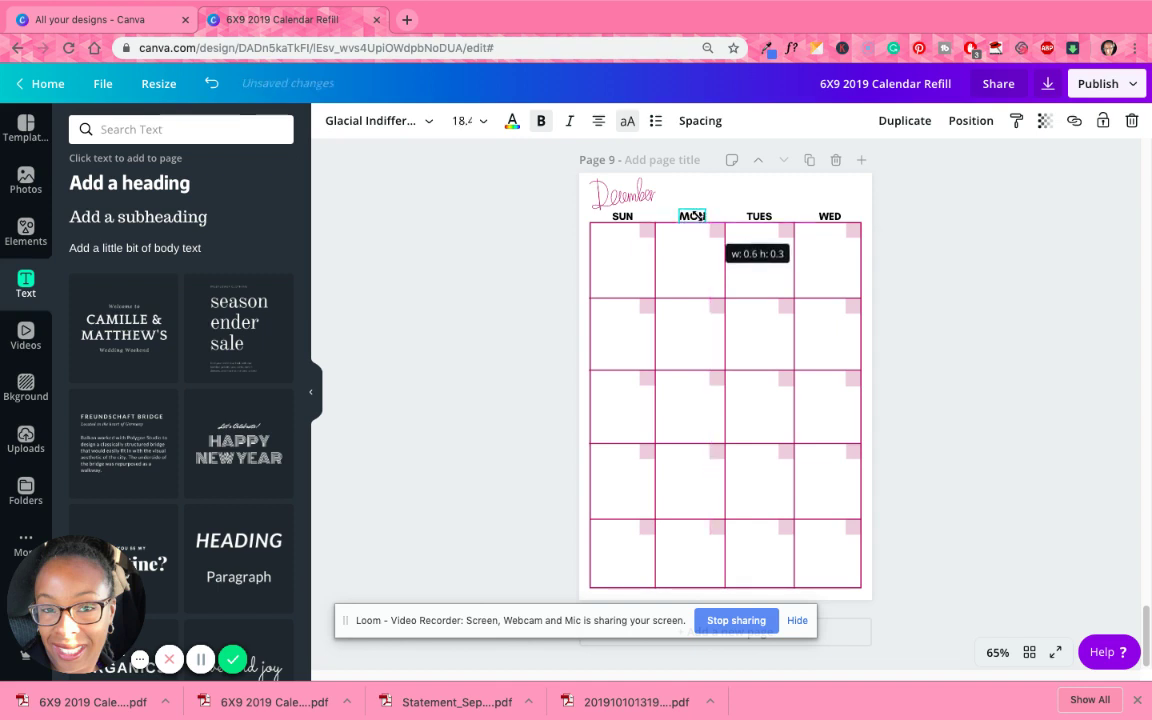
{"action": "left_click", "coordinate": [910, 244]}
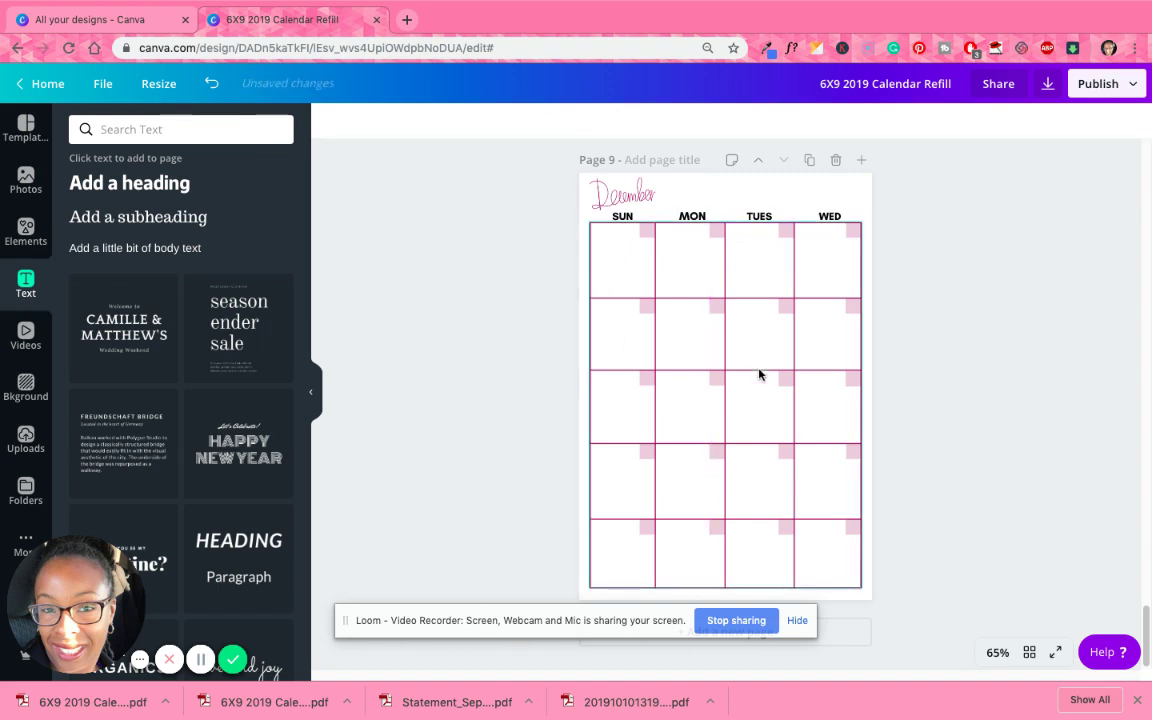
Duplicate the December calendar page and delete the December title from the copy.
{"action": "left_click", "coordinate": [1029, 651]}
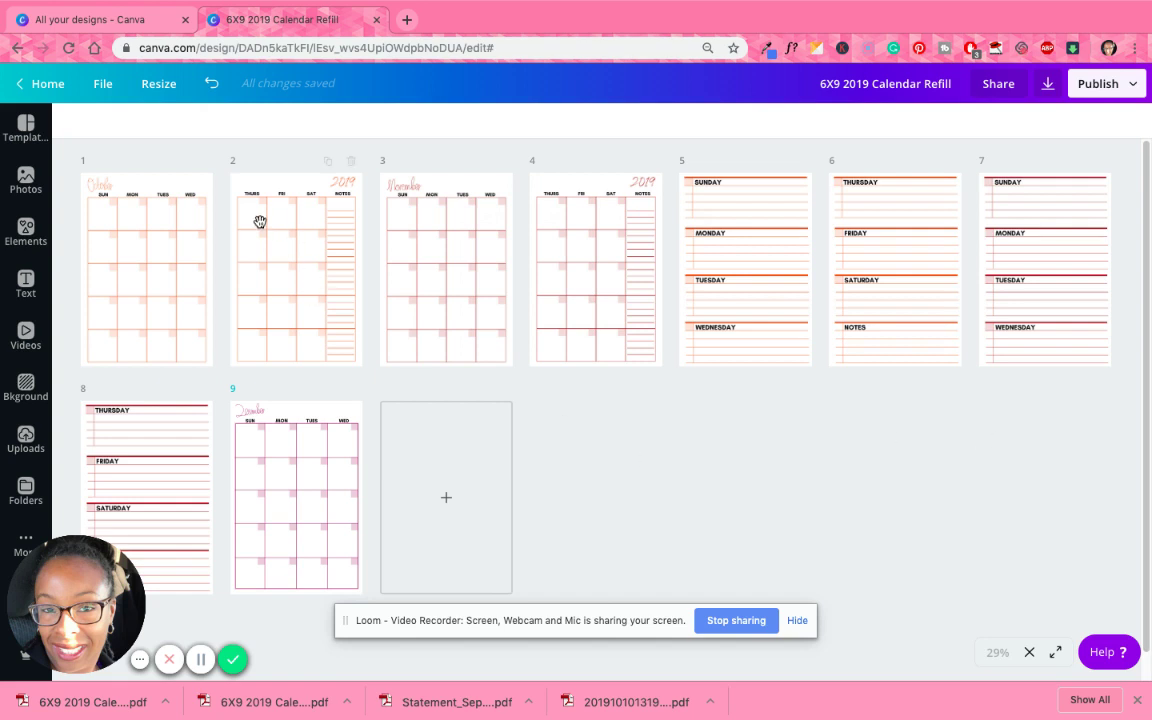
{"action": "left_click", "coordinate": [1029, 652]}
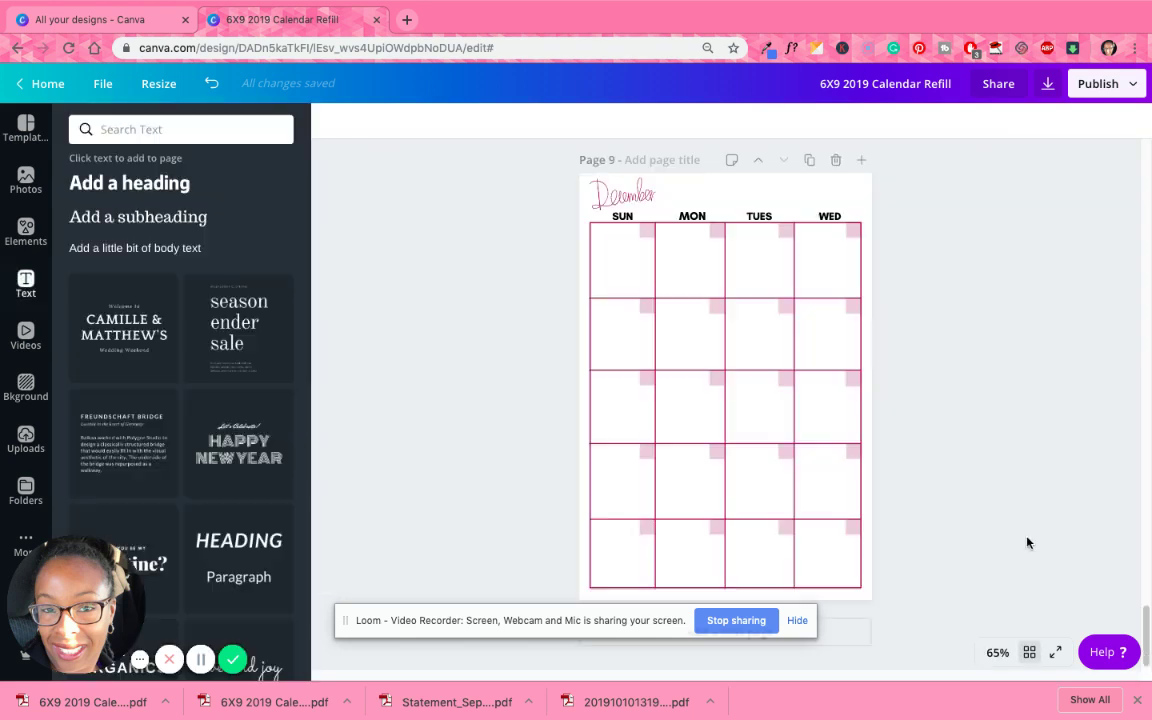
{"action": "left_click", "coordinate": [809, 160]}
{"action": "left_click", "coordinate": [614, 194]}
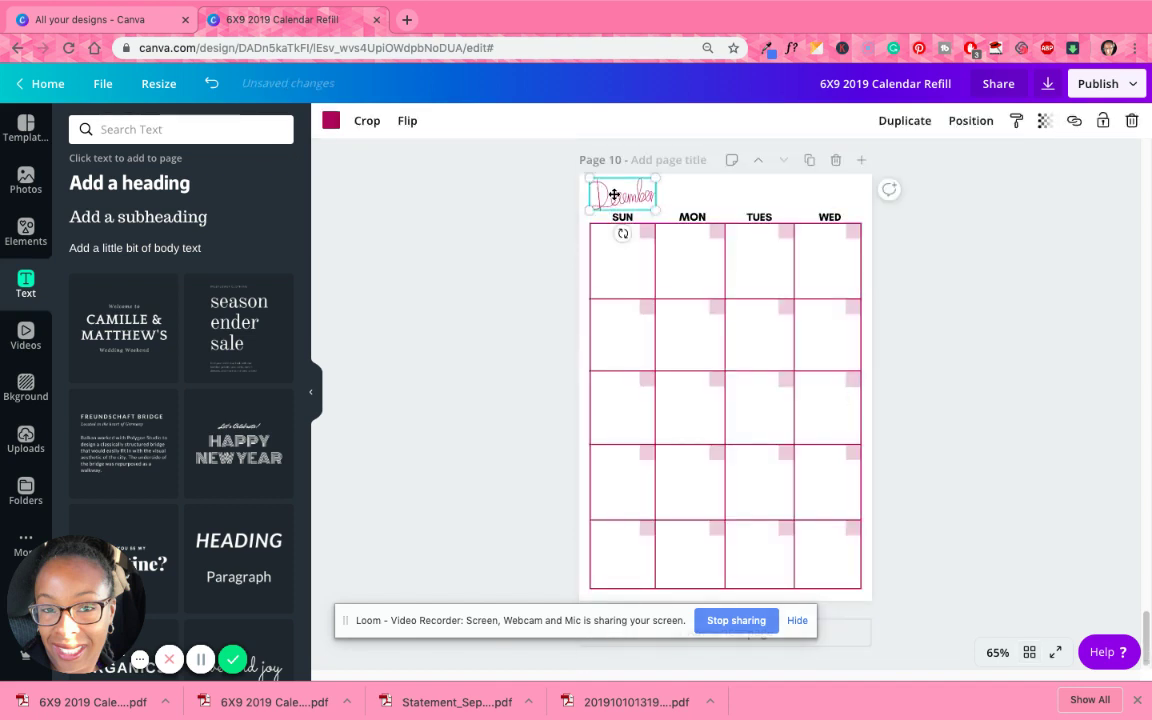
{"action": "key", "text": "Delete"}
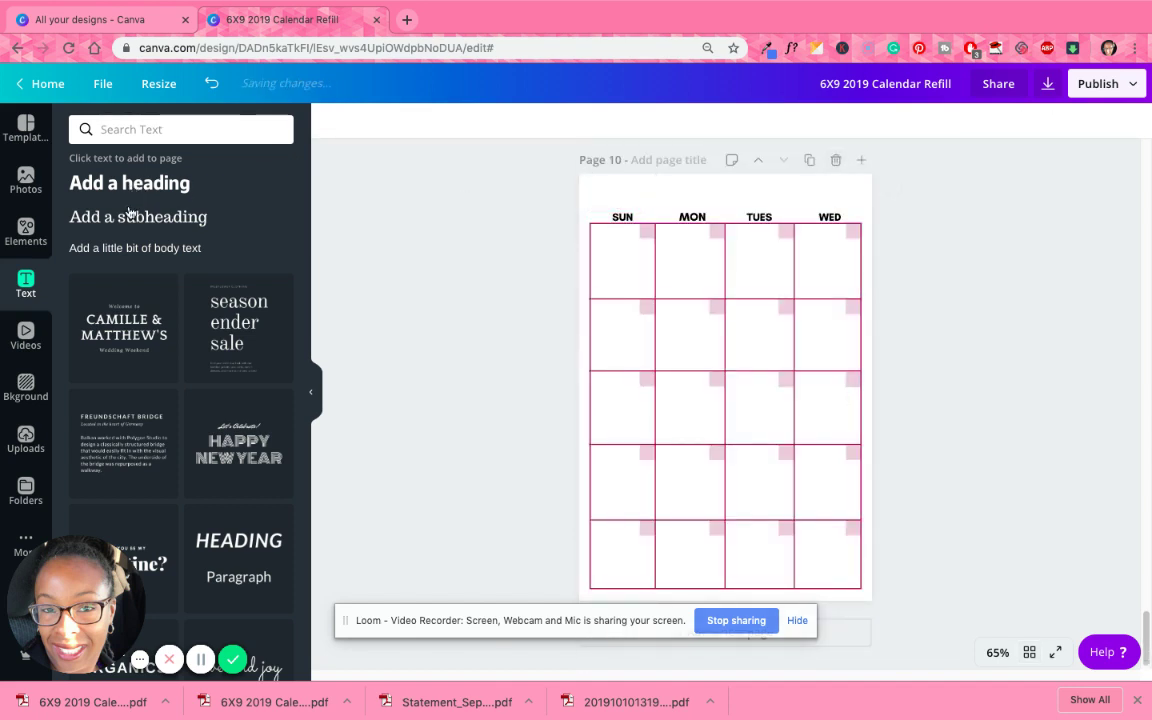
Add a subheading in the Benedict font reading 2019 and place it above the WED heading on page 10.
{"action": "left_click", "coordinate": [135, 216]}
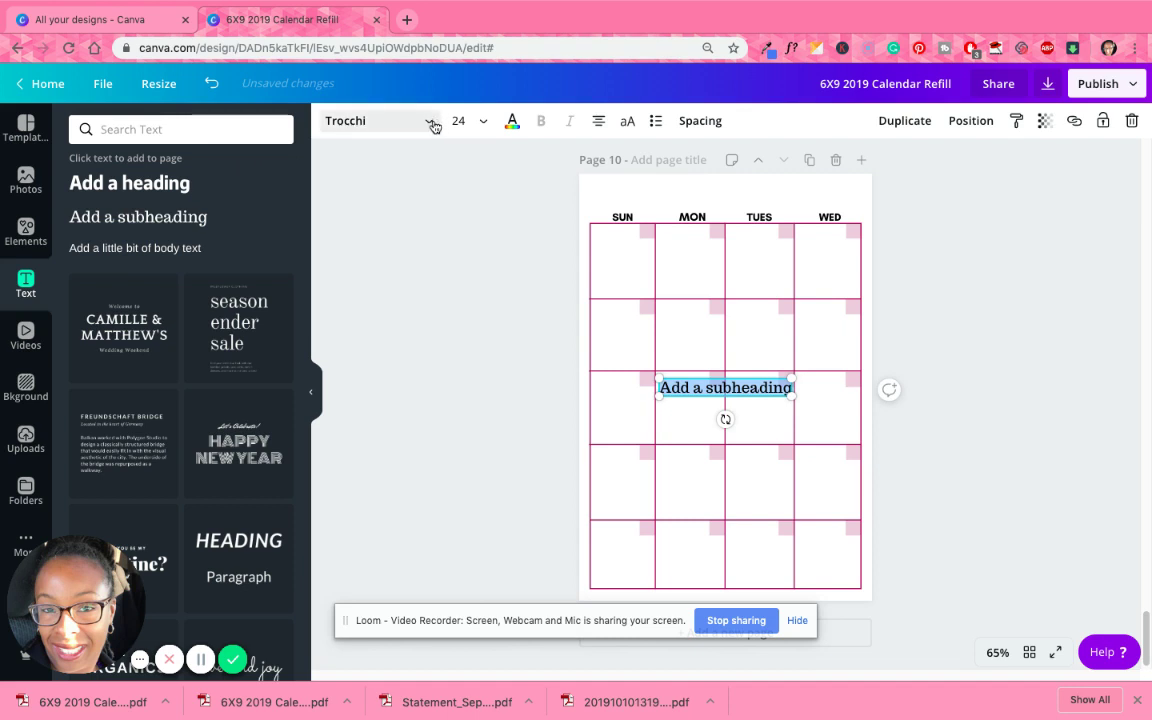
{"action": "left_click", "coordinate": [432, 122]}
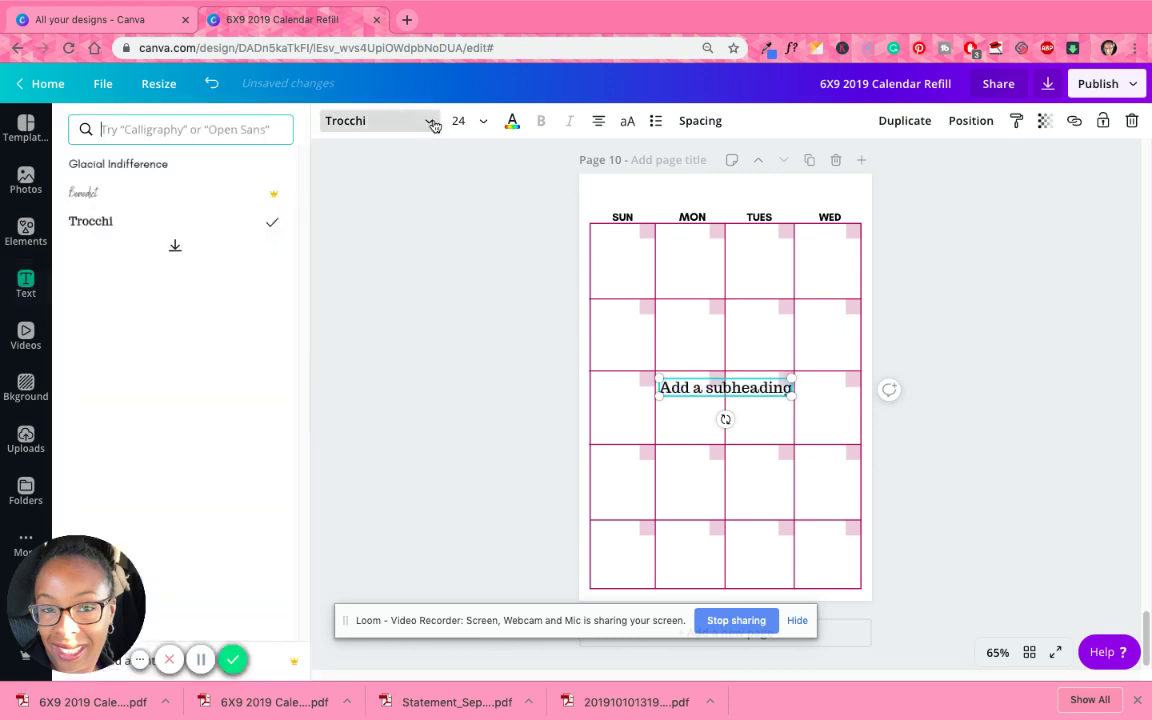
{"action": "left_click", "coordinate": [112, 192]}
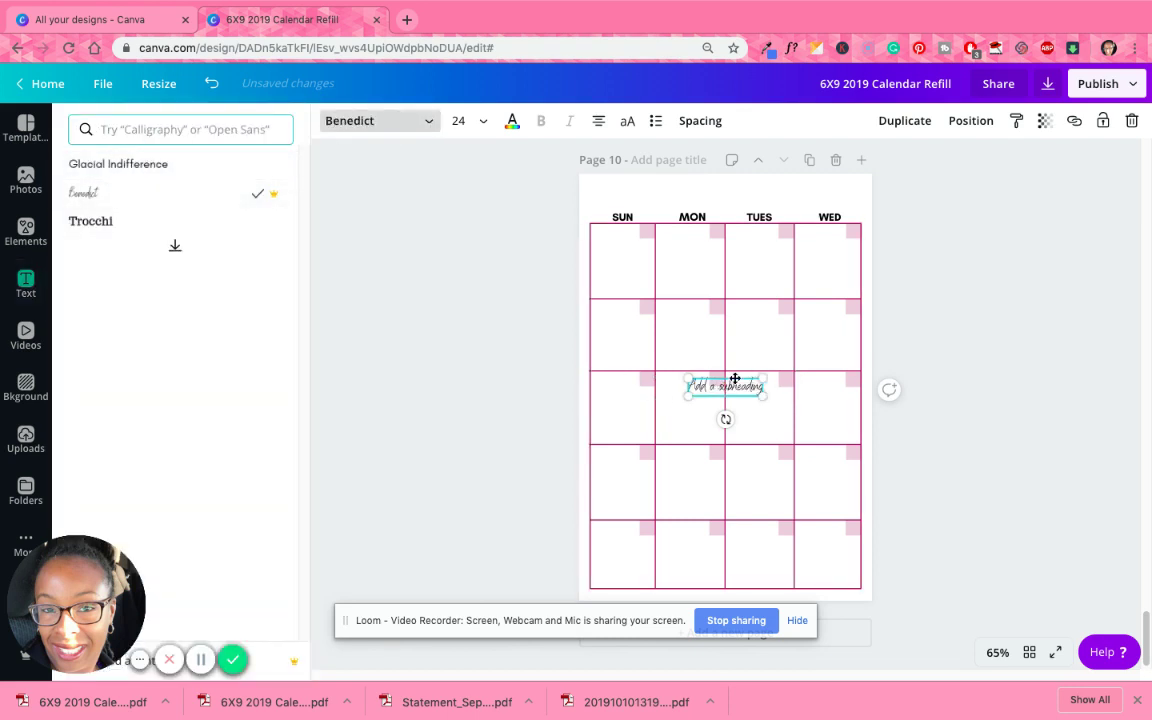
{"action": "left_click_drag", "start_coordinate": [735, 379], "coordinate": [828, 185]}
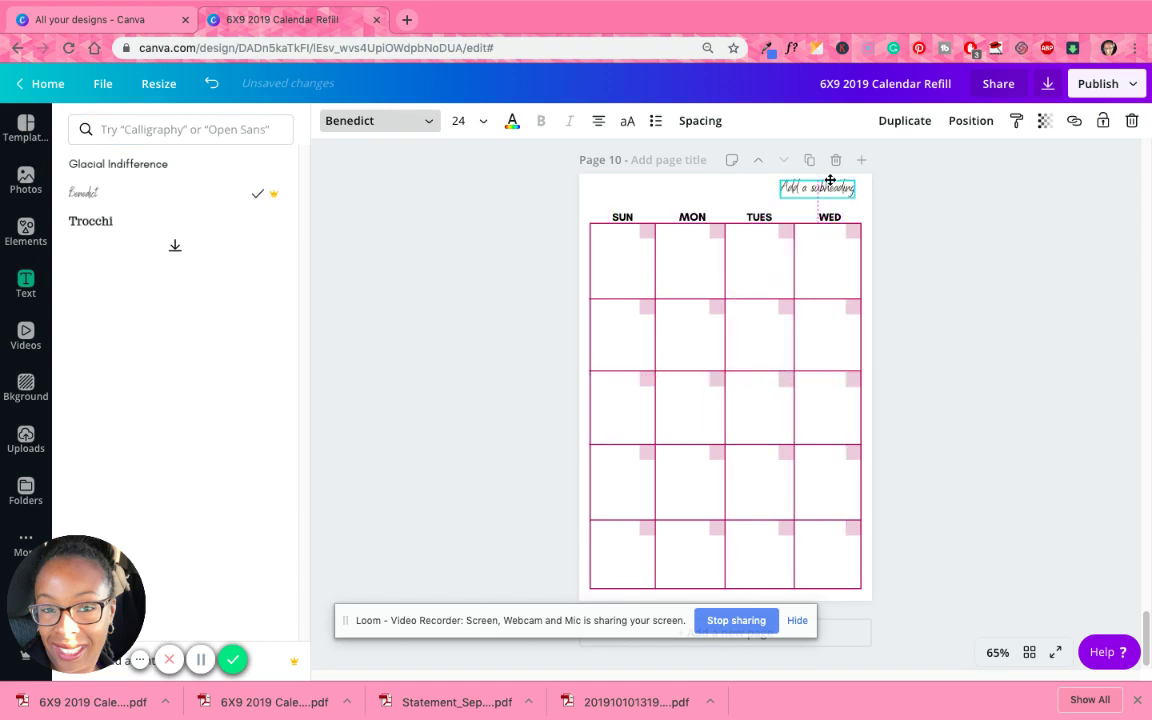
{"action": "triple_click", "coordinate": [828, 185]}
{"action": "type", "text": "2020"}
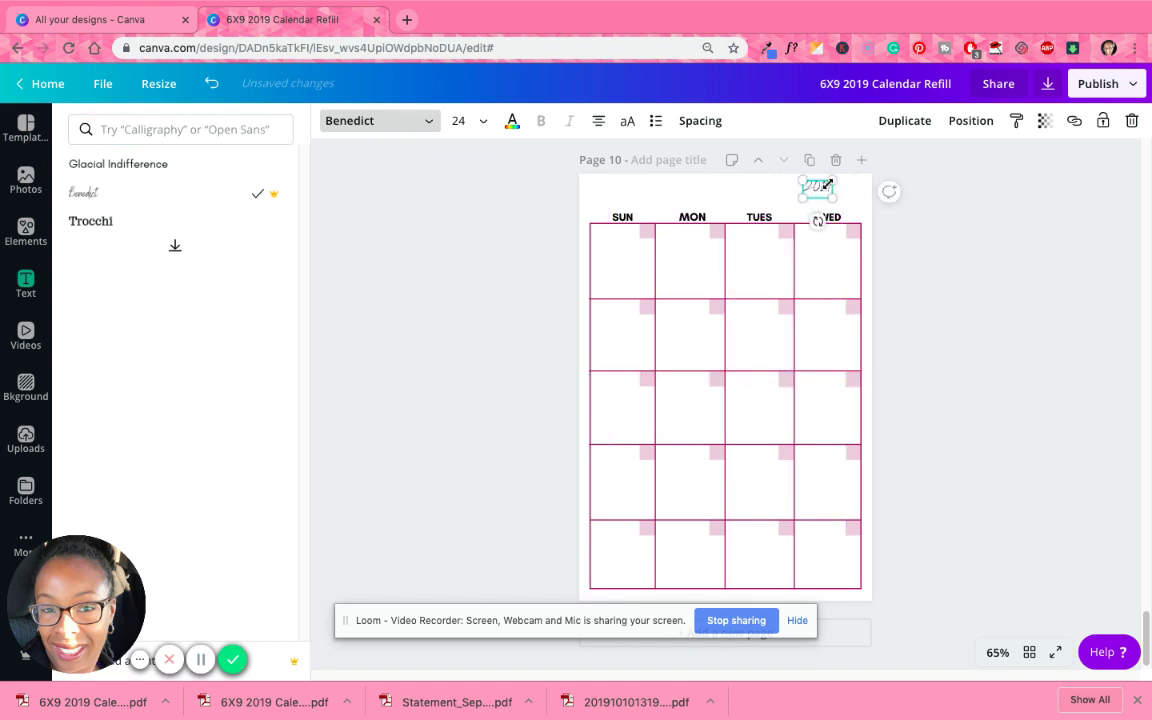
Colour the 2019 title in the grid's magenta and enlarge it so it reaches the grid's right edge.
{"action": "left_click", "coordinate": [513, 121]}
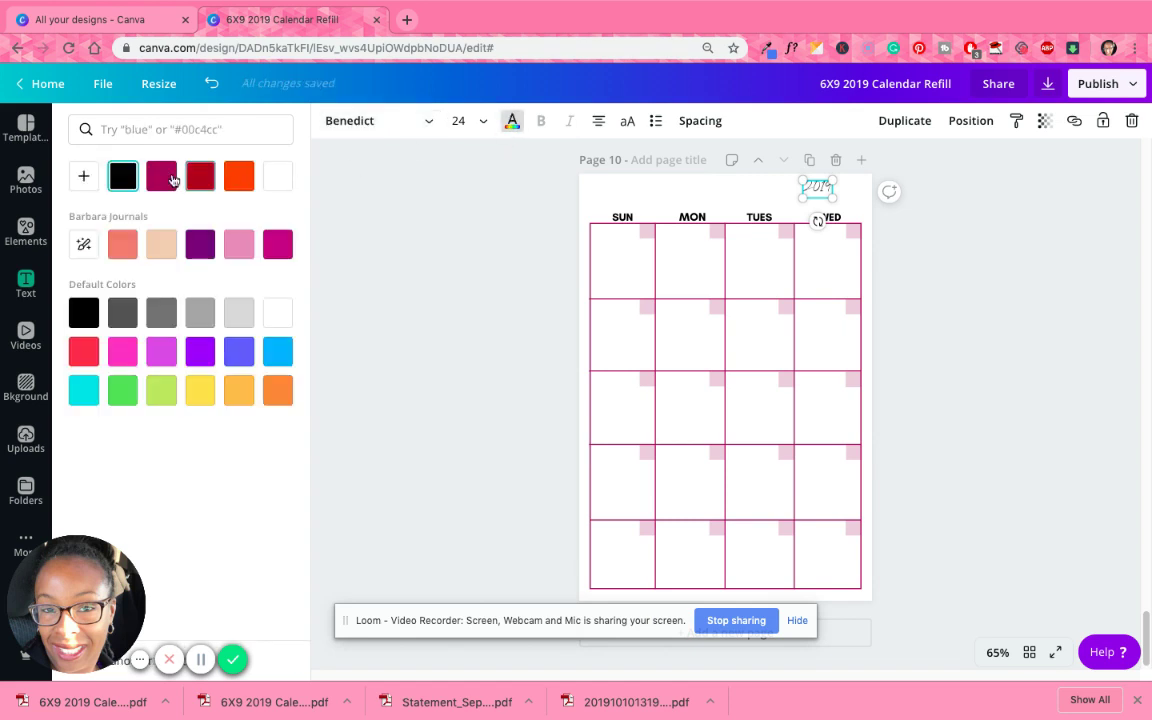
{"action": "left_click", "coordinate": [170, 179]}
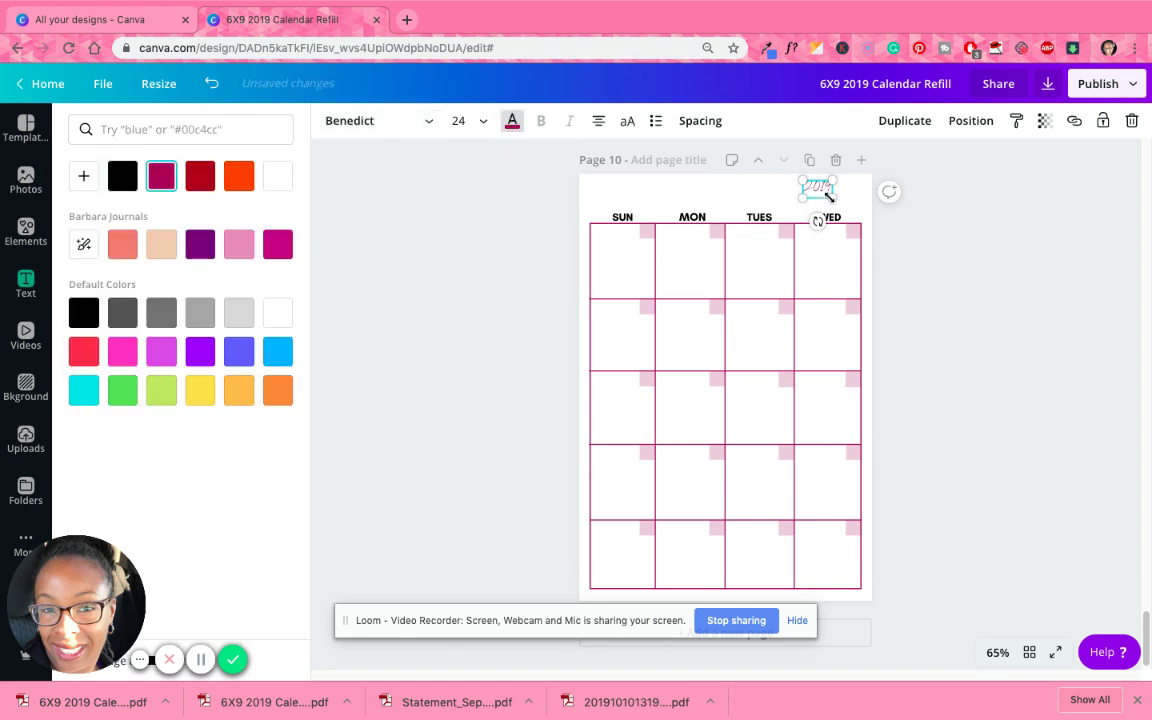
{"action": "mouse_move", "coordinate": [830, 197]}
{"action": "left_mouse_down"}
{"action": "mouse_move", "coordinate": [846, 211]}
{"action": "mouse_move", "coordinate": [845, 191]}
{"action": "left_mouse_up"}
{"action": "left_click", "coordinate": [913, 249]}
{"action": "left_click", "coordinate": [892, 249]}
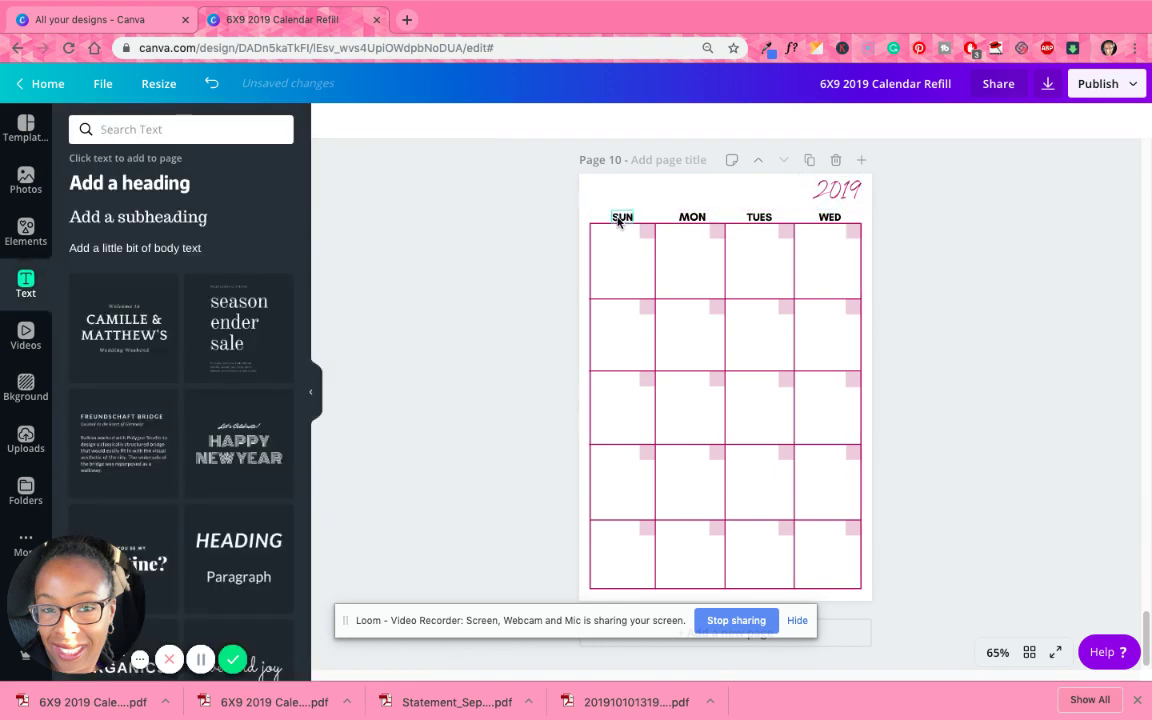
Change the first column's heading to THURS and widen its text box so the word fits on one line.
{"action": "left_click", "coordinate": [619, 218]}
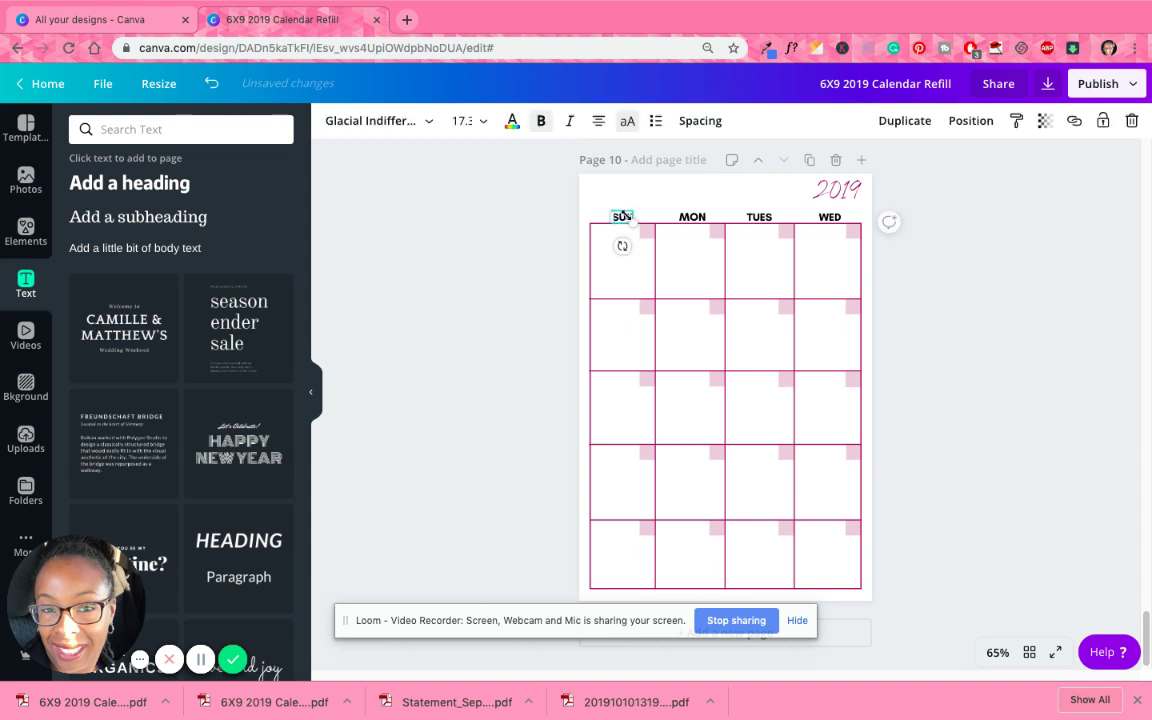
{"action": "double_click", "coordinate": [623, 215]}
{"action": "type", "text": "THU"}
{"action": "key", "text": "BackSpace"}
{"action": "key", "text": "BackSpace"}
{"action": "key", "text": "BackSpace"}
{"action": "type", "text": "THURS"}
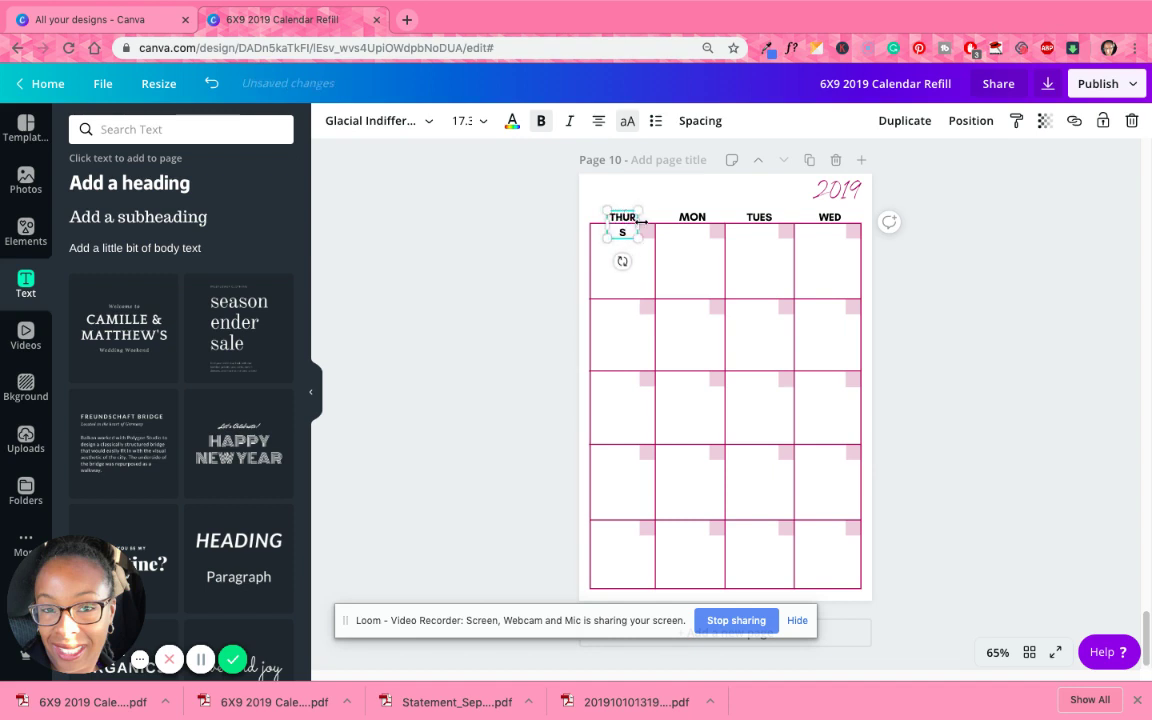
{"action": "left_click_drag", "start_coordinate": [641, 224], "coordinate": [666, 222]}
Change the second, third and fourth column headings to FRI, SAT and NOTES.
{"action": "double_click", "coordinate": [690, 216]}
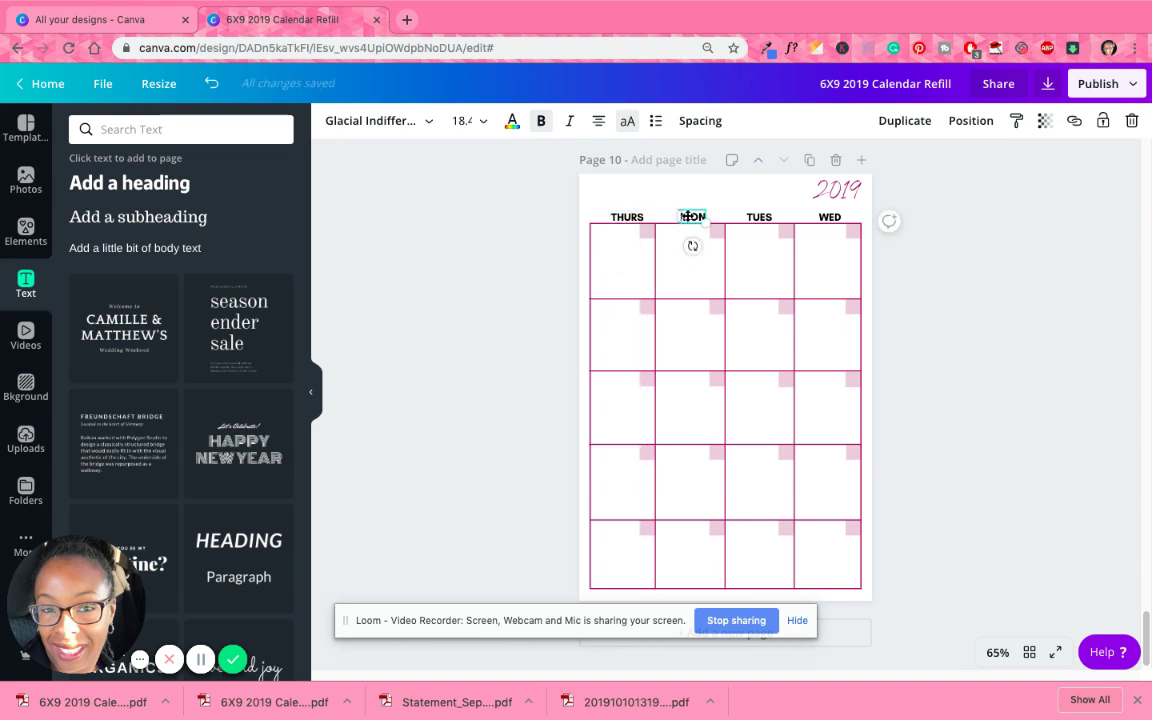
{"action": "type", "text": "FRI"}
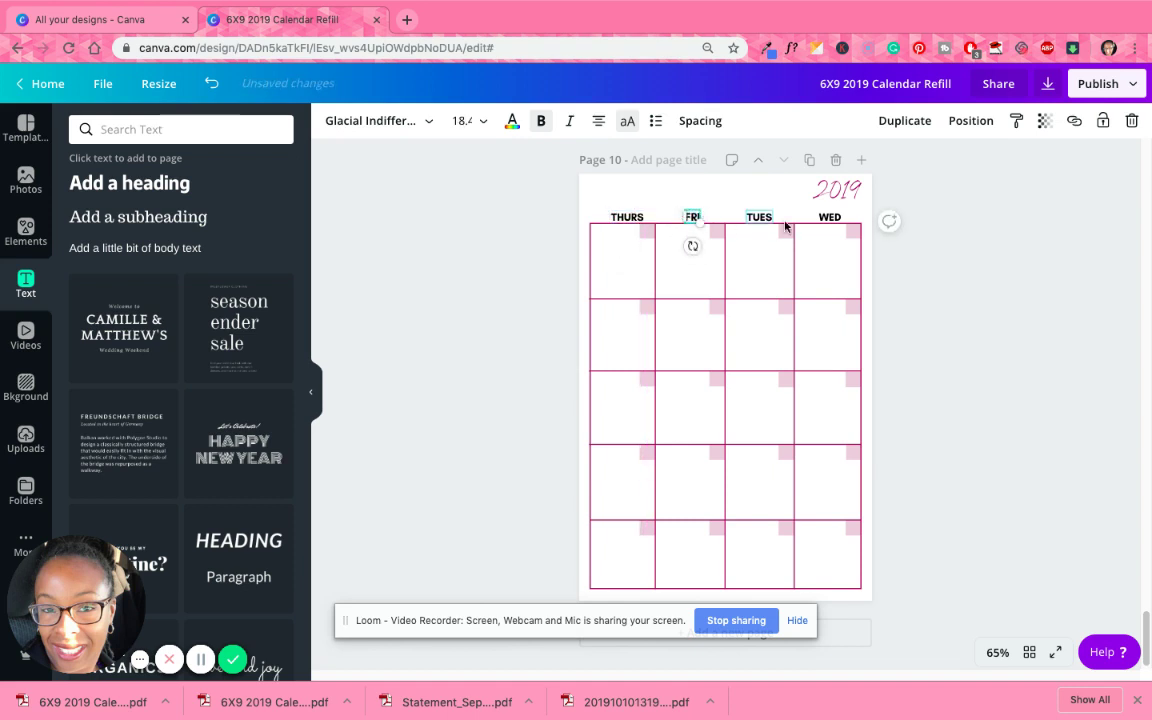
{"action": "double_click", "coordinate": [762, 216]}
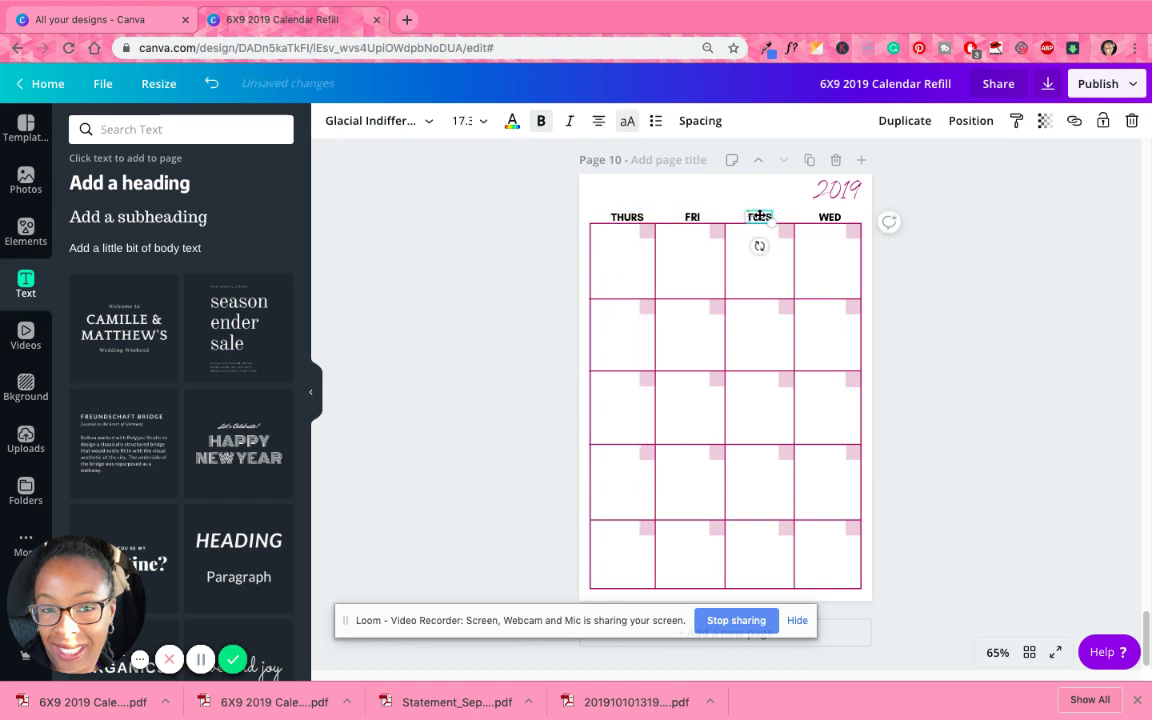
{"action": "type", "text": "SAT"}
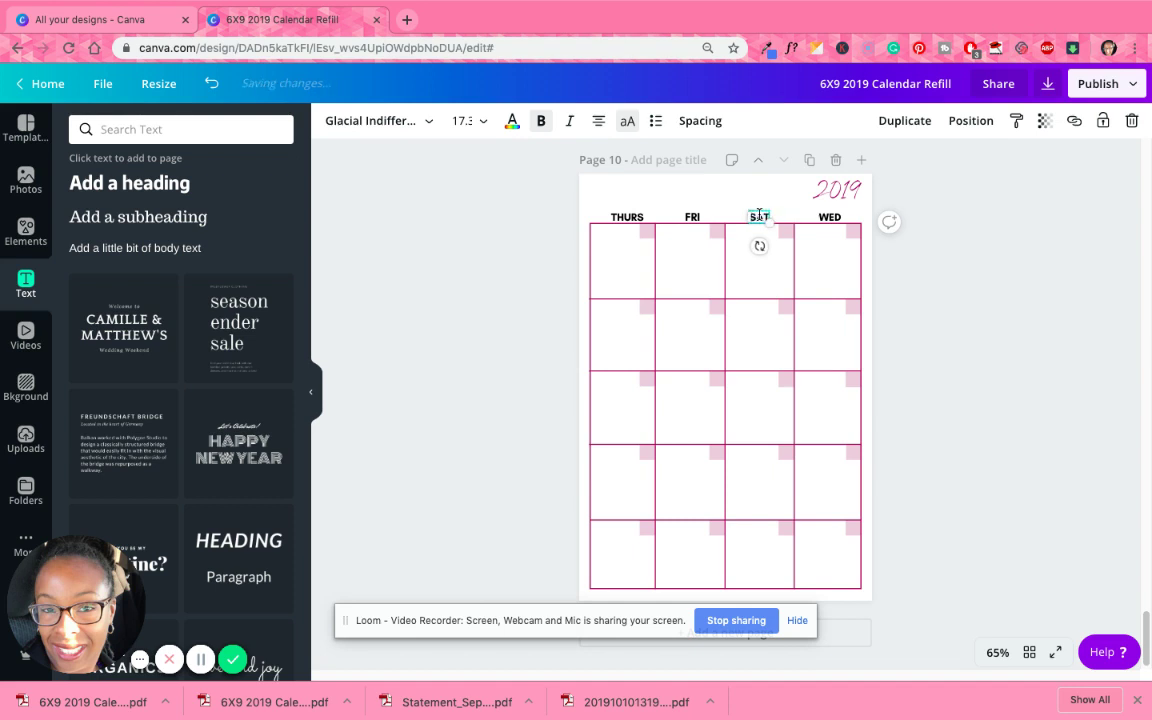
{"action": "double_click", "coordinate": [822, 216]}
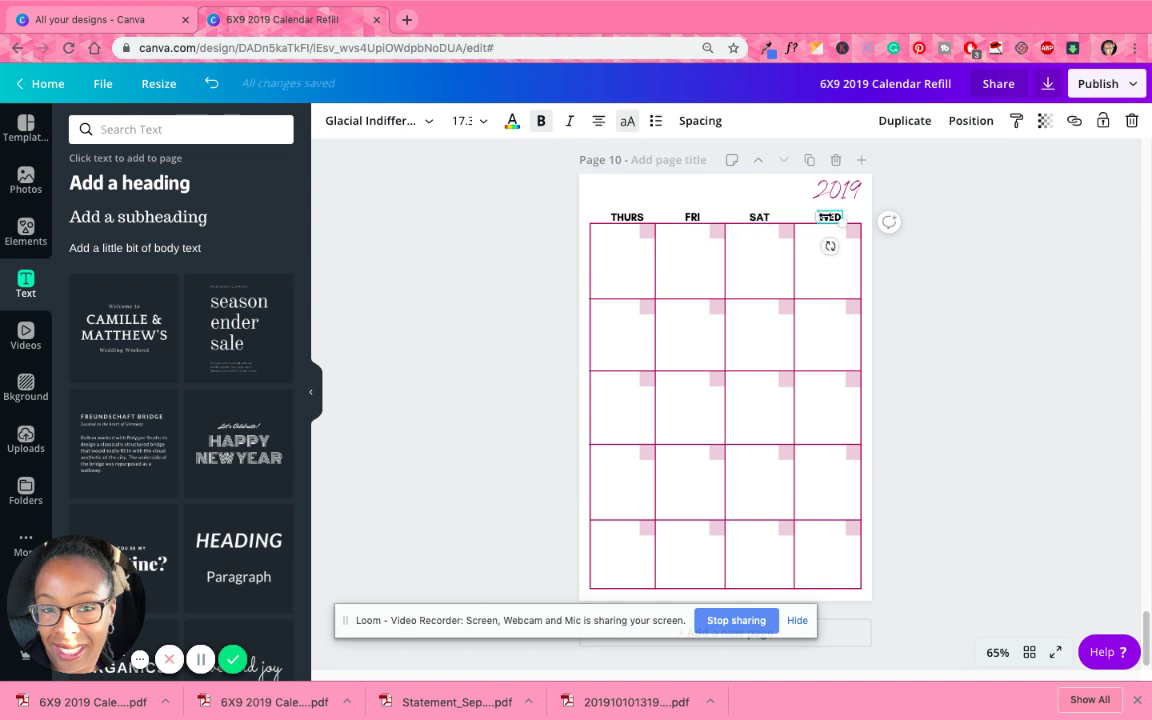
{"action": "type", "text": "NOTES"}
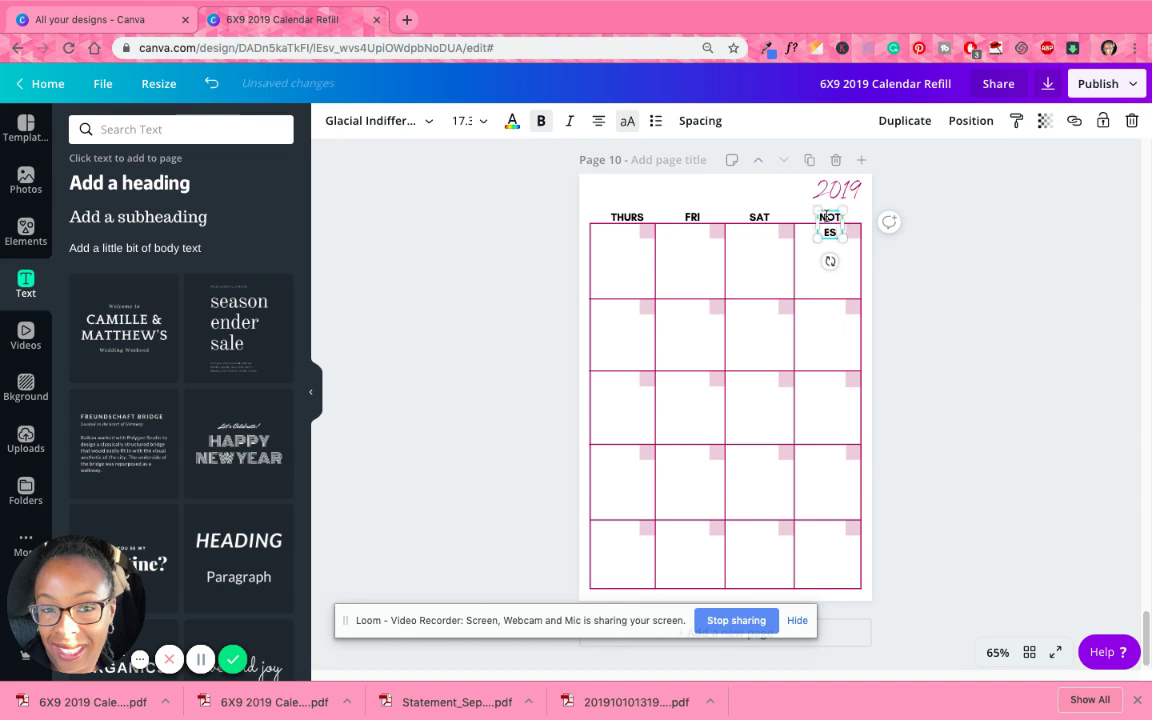
Nudge the FRI heading slightly toward the left so it sits centred above its column.
{"action": "left_click", "coordinate": [658, 203]}
{"action": "left_click", "coordinate": [620, 216]}
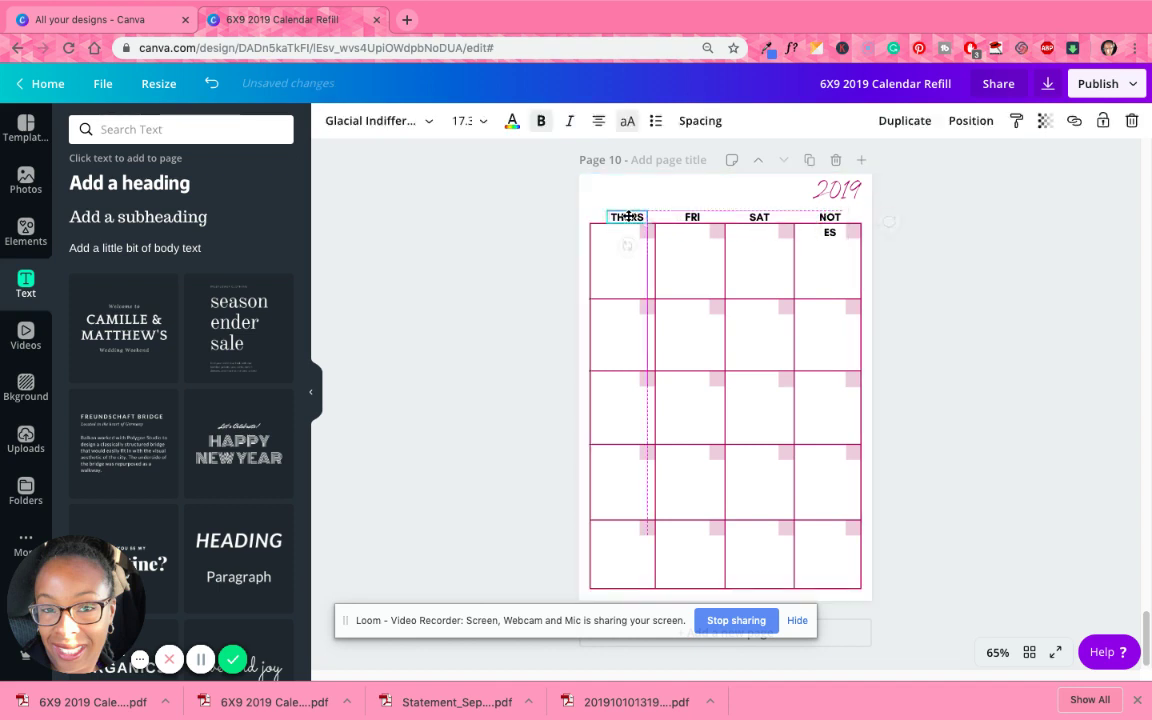
{"action": "left_click_drag", "start_coordinate": [627, 216], "coordinate": [688, 216]}
{"action": "left_click", "coordinate": [692, 216]}
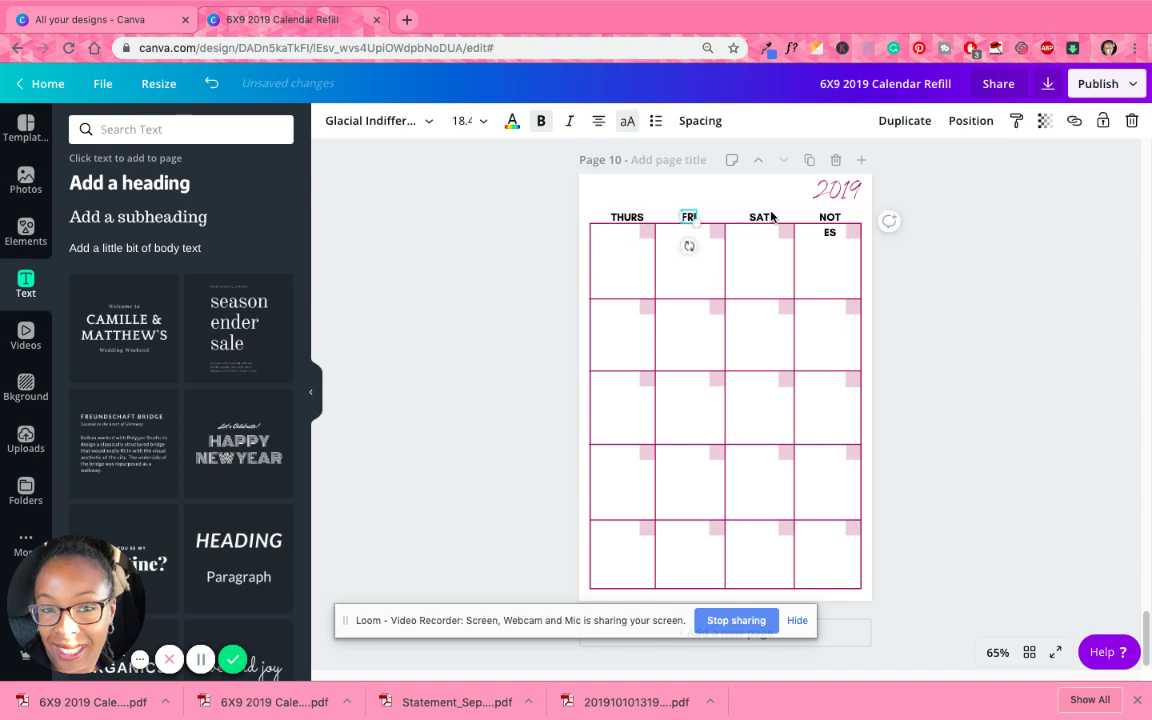
{"action": "left_click", "coordinate": [759, 216]}
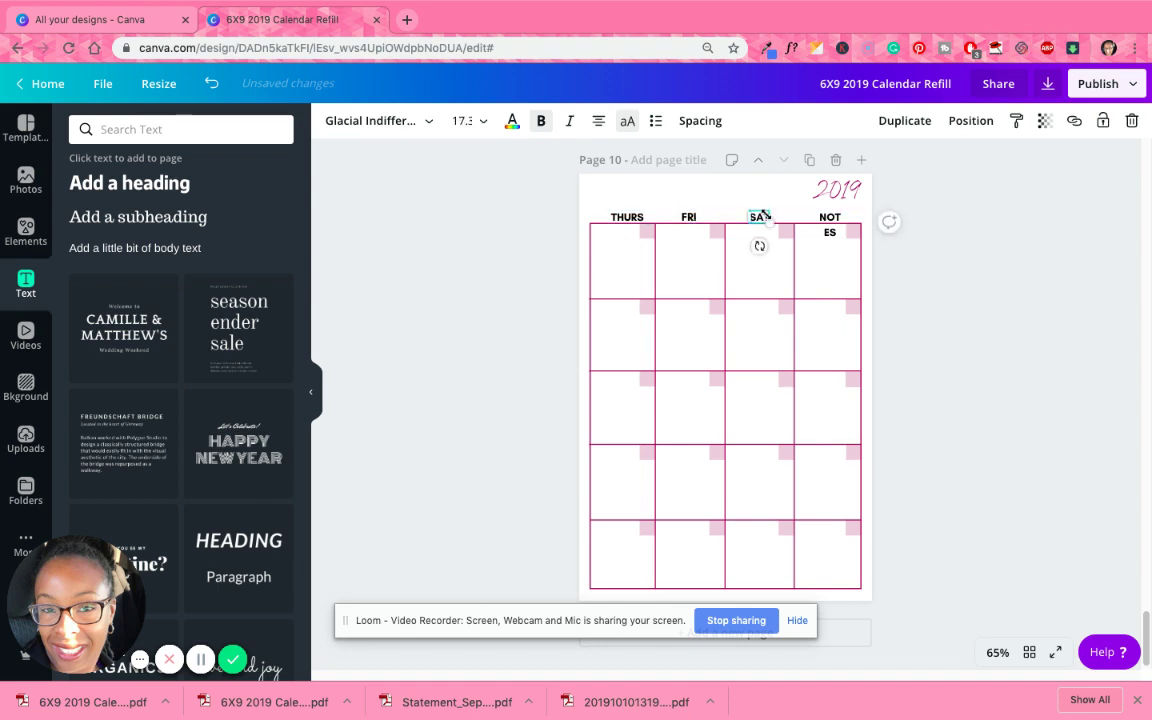
Widen the NOTES text box so the word fits on one line and centre it above the fourth column.
{"action": "left_click", "coordinate": [821, 215]}
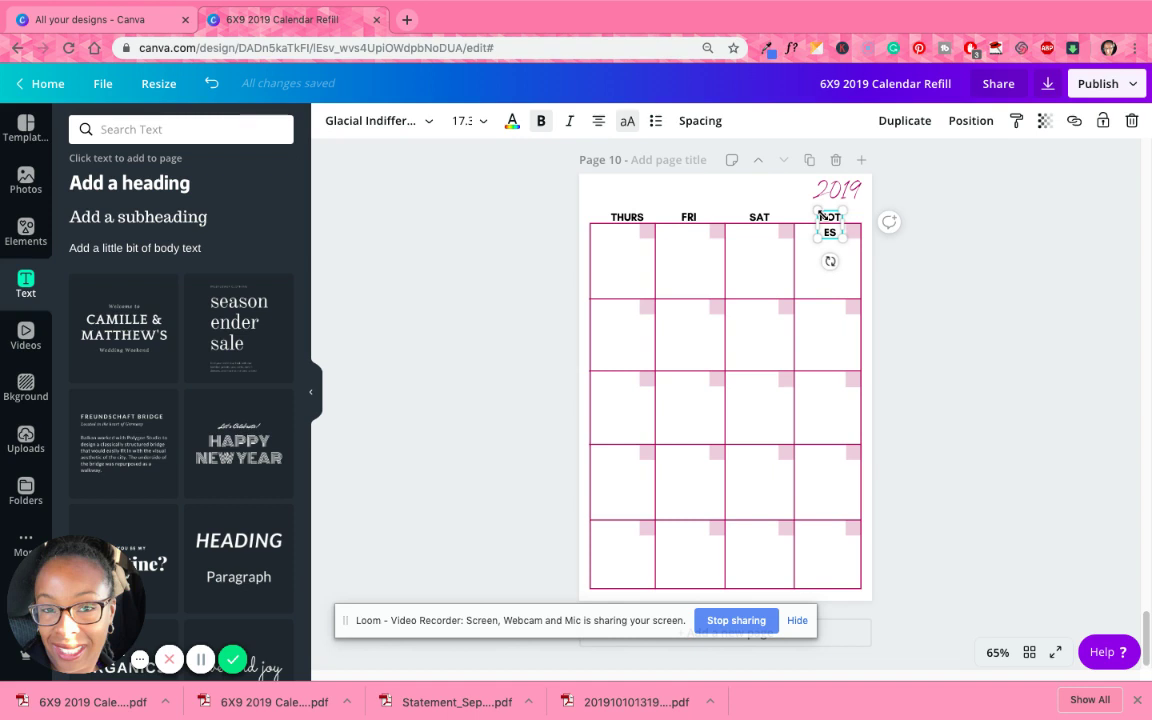
{"action": "mouse_move", "coordinate": [837, 227]}
{"action": "left_mouse_down"}
{"action": "mouse_move", "coordinate": [858, 230]}
{"action": "mouse_move", "coordinate": [837, 213]}
{"action": "left_mouse_up"}
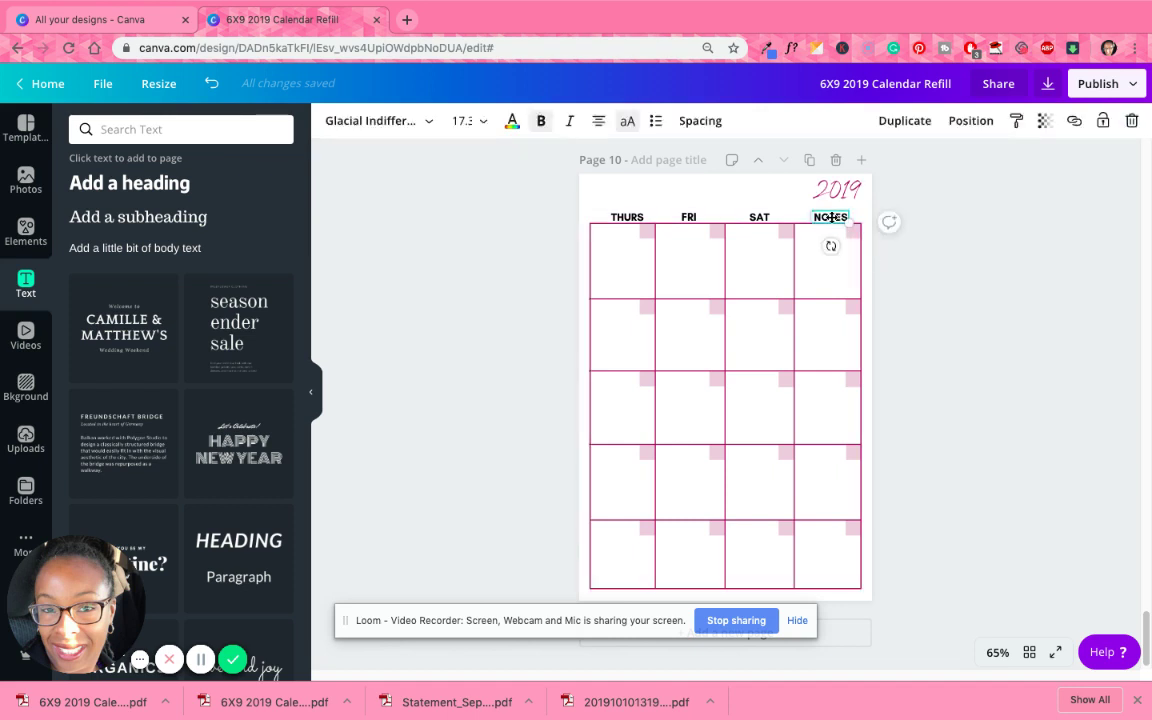
{"action": "left_click_drag", "start_coordinate": [831, 217], "coordinate": [828, 217]}
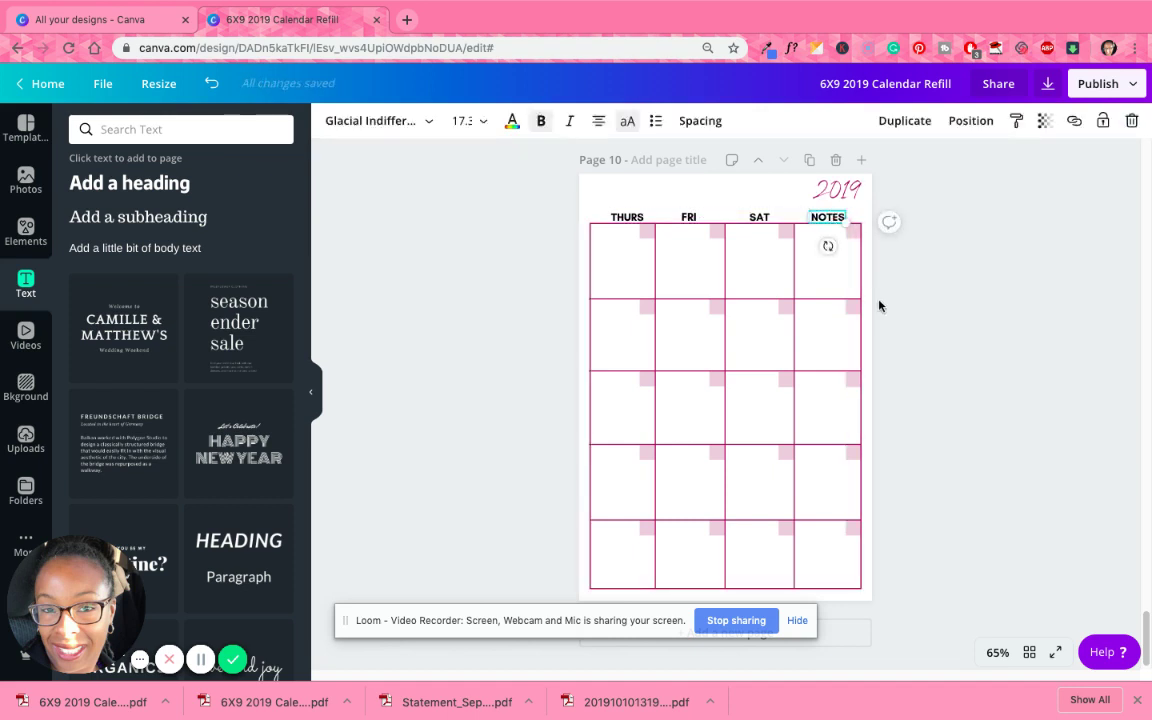
Delete the five pale date boxes from the NOTES column.
{"action": "left_click", "coordinate": [852, 233]}
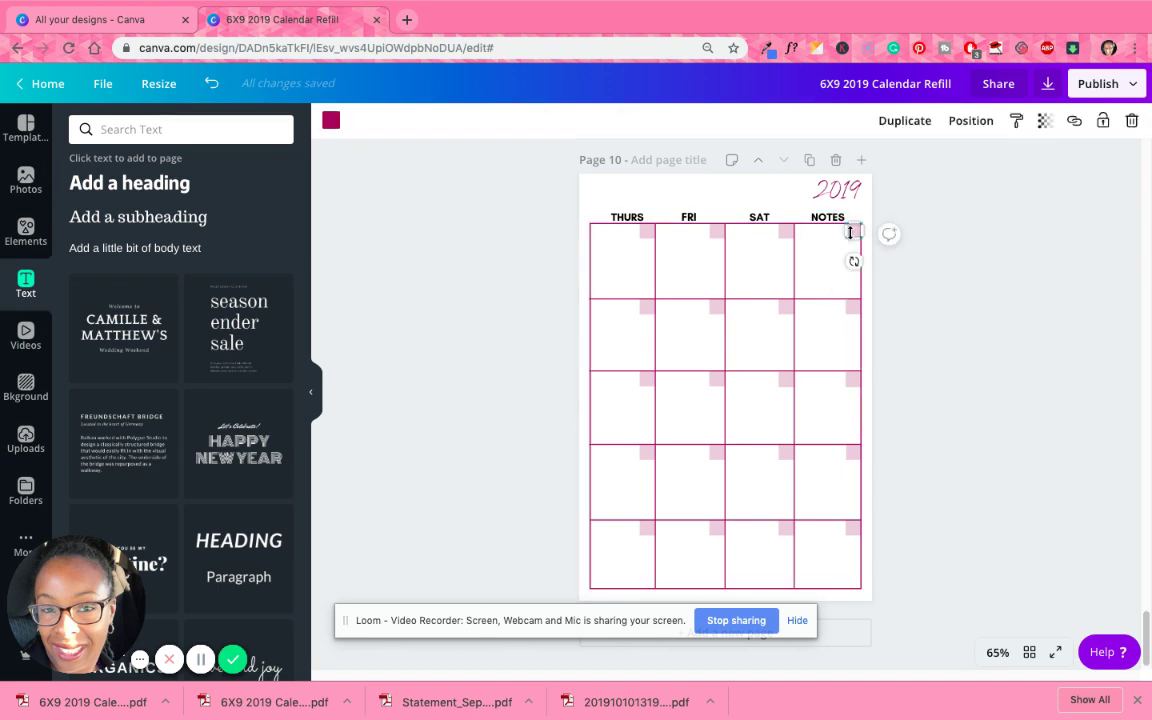
{"action": "left_click", "coordinate": [851, 382]}
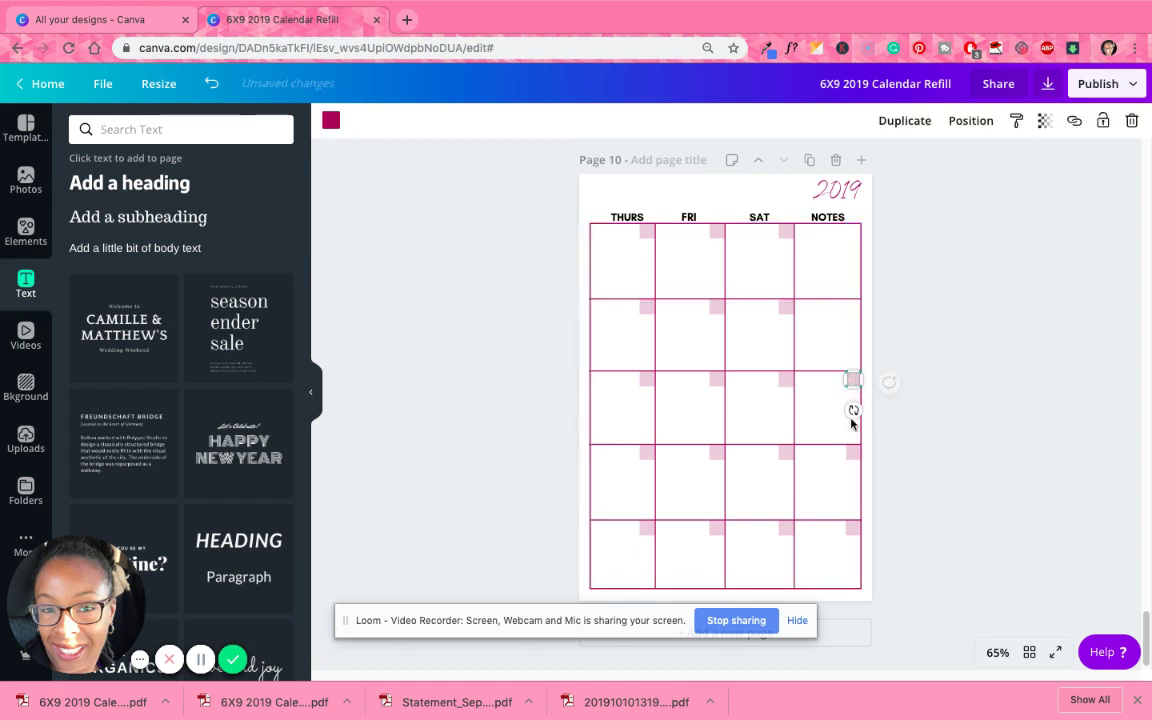
{"action": "left_click", "coordinate": [853, 457]}
{"action": "key", "text": "Delete"}
{"action": "left_click", "coordinate": [850, 527]}
{"action": "key", "text": "Delete"}
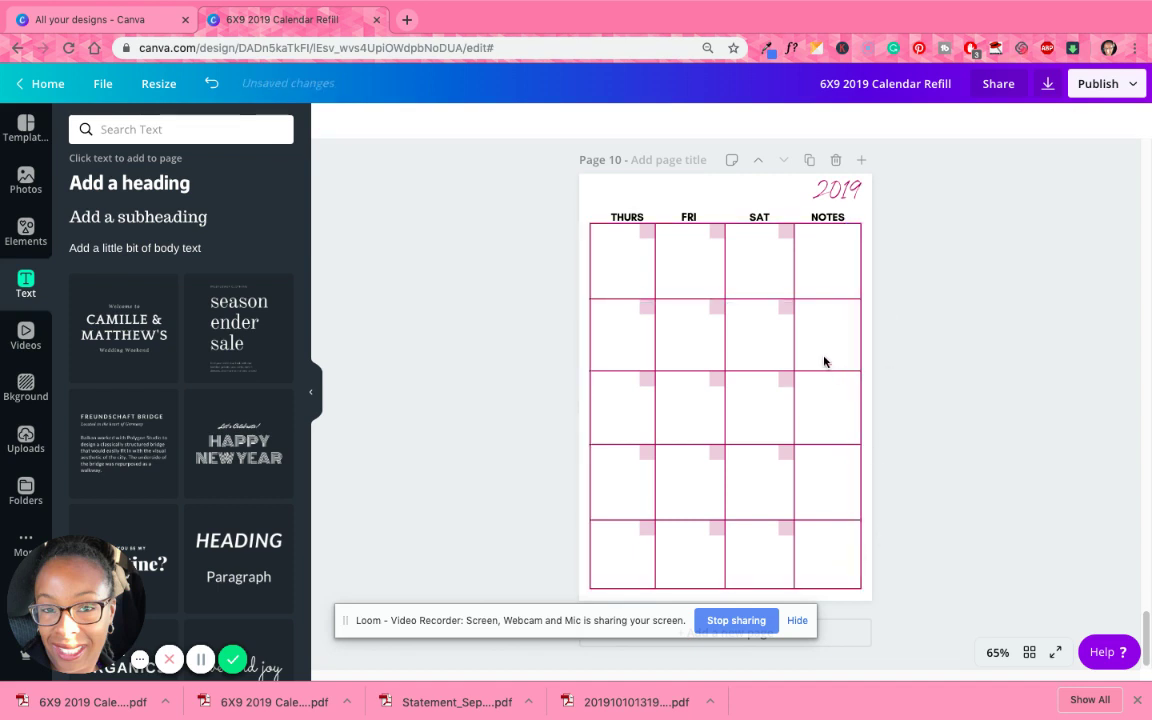
Shorten the four inner horizontal grid lines to 4.6 wide so they end at the SAT column's outer edge, opening up the NOTES column.
{"action": "left_click", "coordinate": [823, 298]}
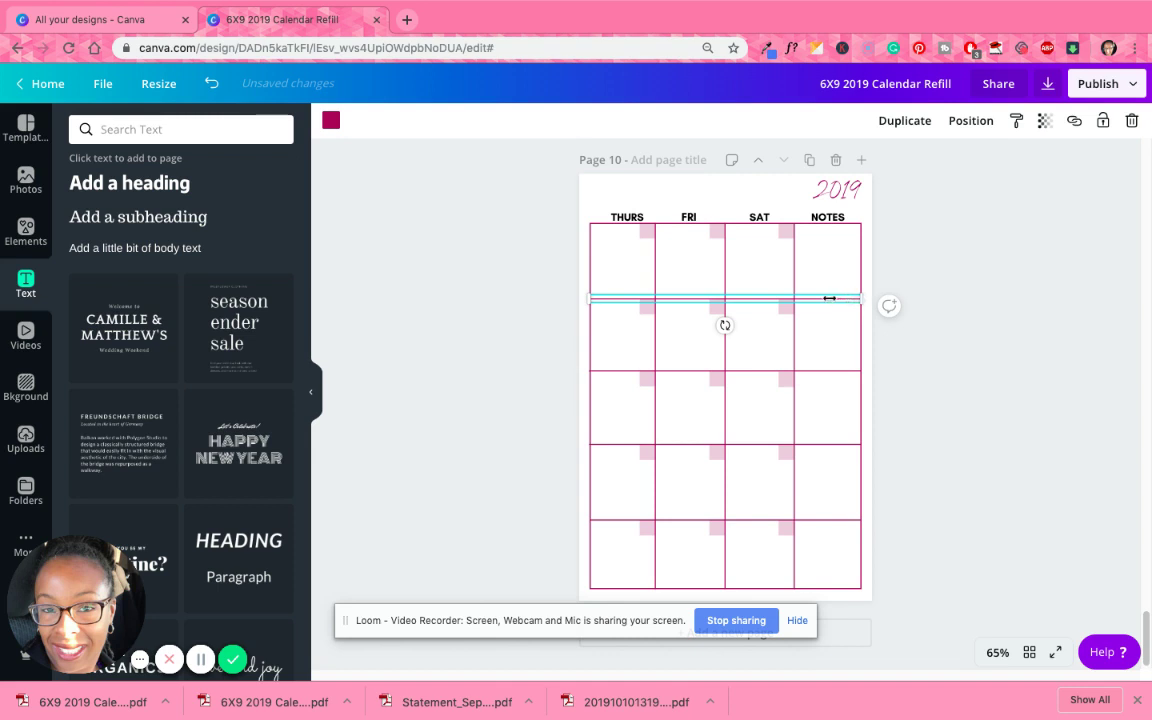
{"action": "left_click_drag", "start_coordinate": [829, 298], "coordinate": [794, 298]}
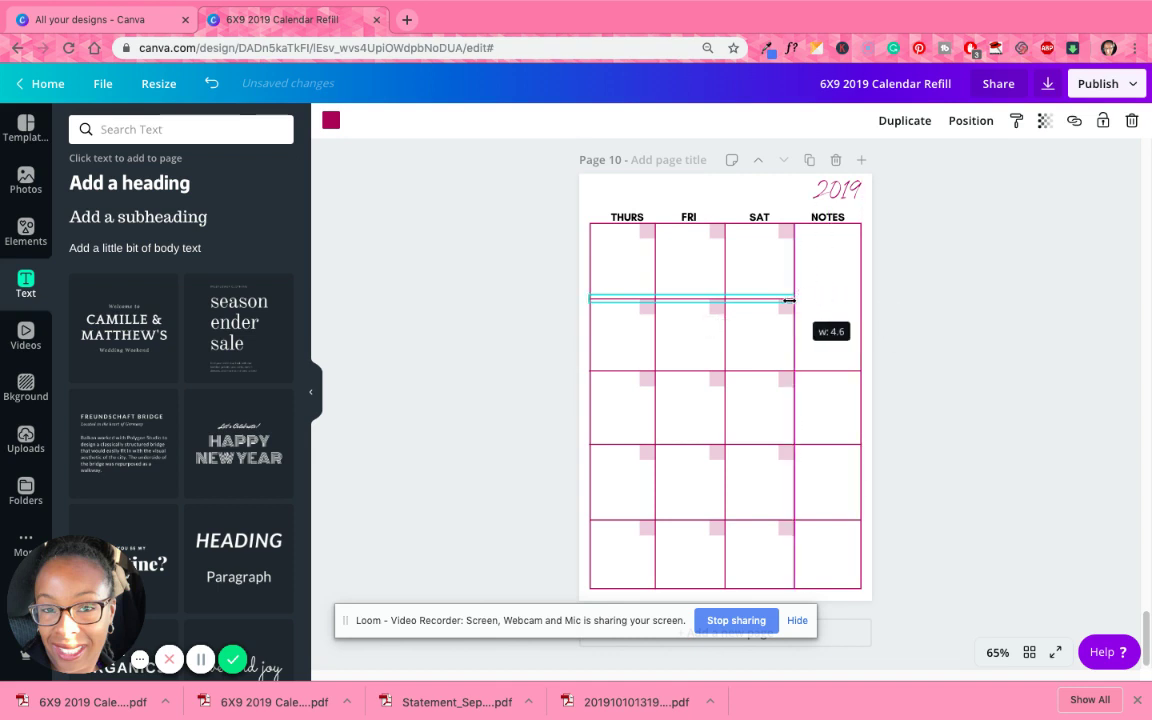
{"action": "left_click", "coordinate": [816, 371]}
{"action": "left_click_drag", "start_coordinate": [861, 371], "coordinate": [794, 374]}
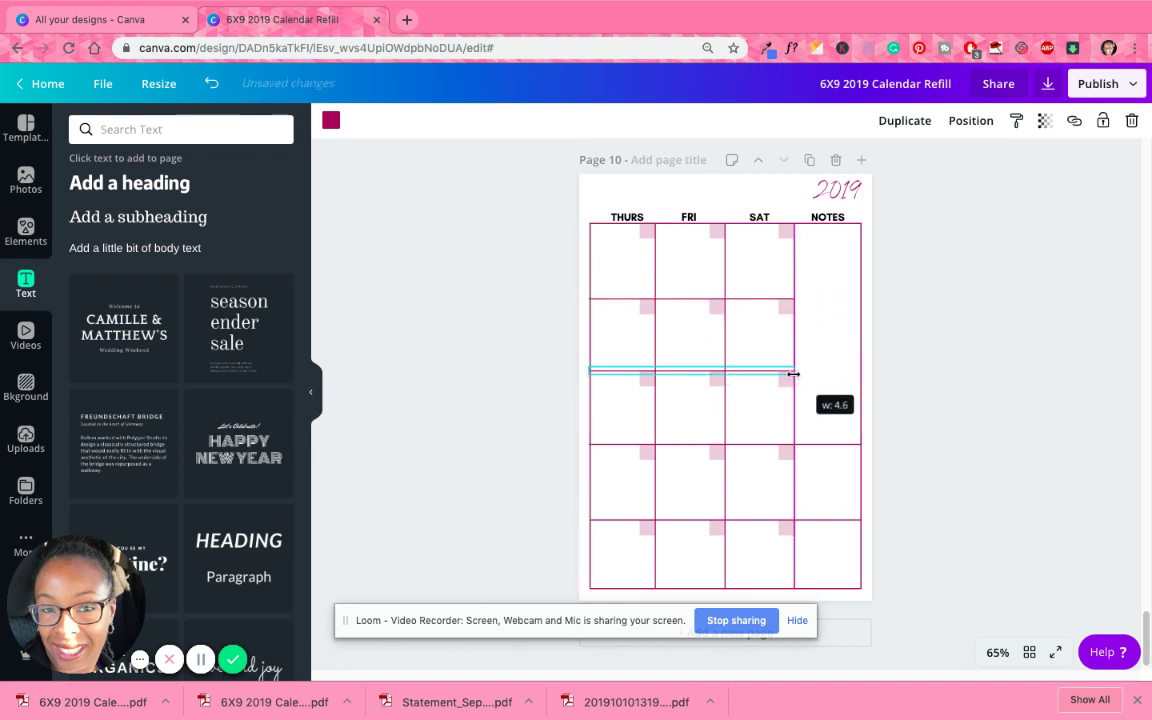
{"action": "left_click", "coordinate": [840, 442]}
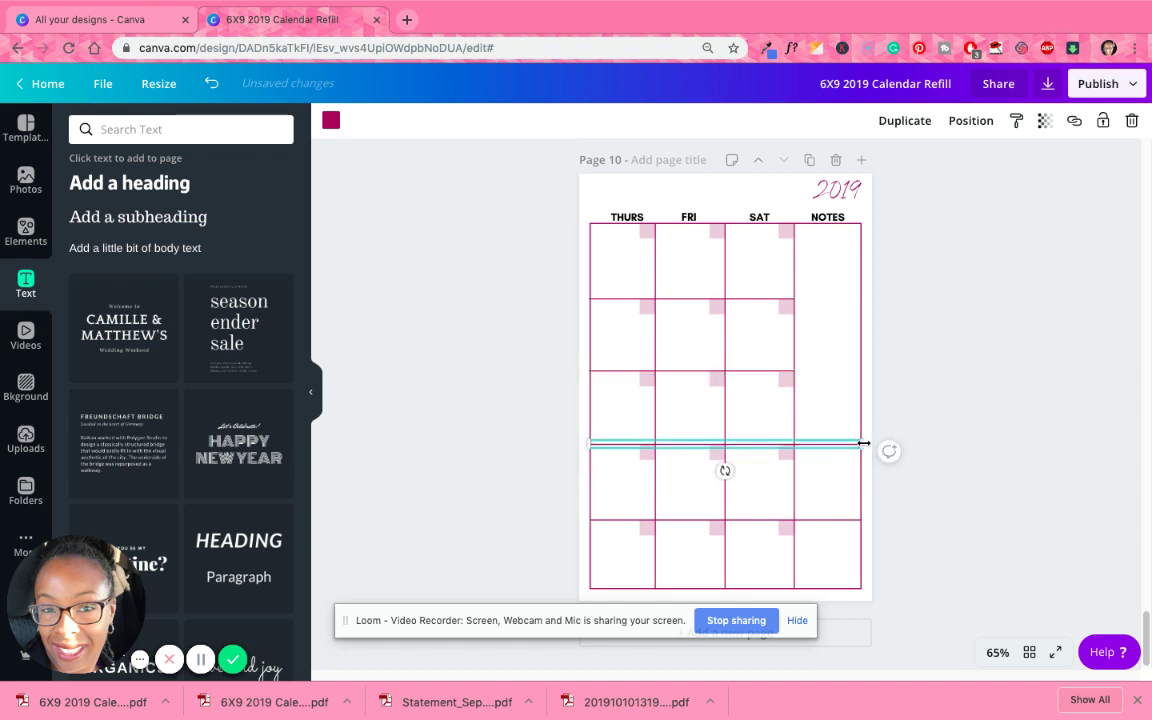
{"action": "left_click_drag", "start_coordinate": [812, 452], "coordinate": [794, 450]}
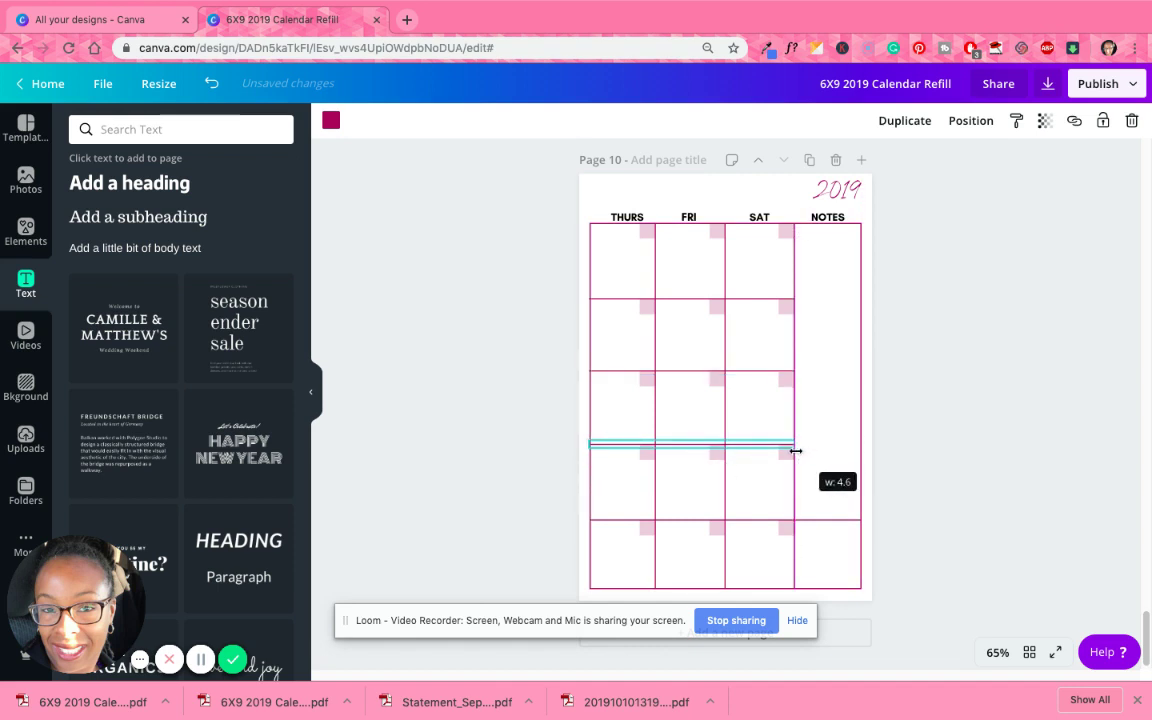
{"action": "left_click", "coordinate": [848, 521]}
{"action": "left_click_drag", "start_coordinate": [857, 519], "coordinate": [794, 520]}
Examine the shortened row lines and the open NOTES column at 125% zoom, and return to fit view.
{"action": "left_click", "coordinate": [997, 652]}
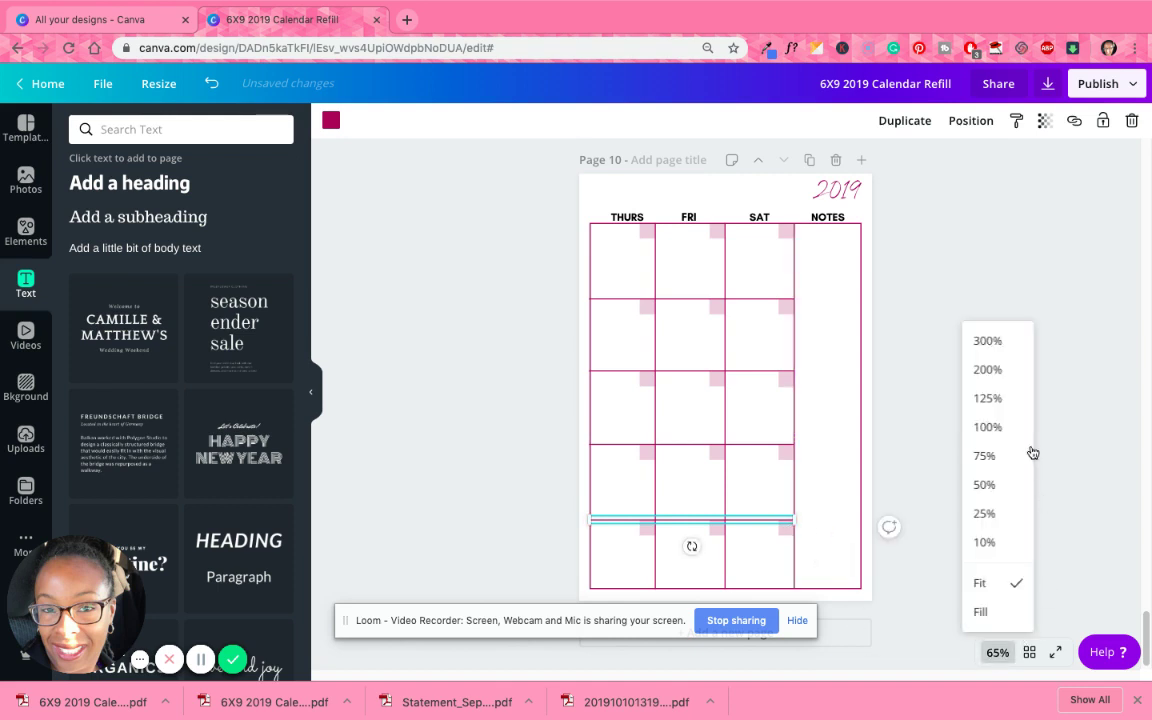
{"action": "left_click", "coordinate": [987, 398]}
{"action": "scroll", "coordinate": [951, 458], "scroll_direction": "up", "scroll_amount": 3}
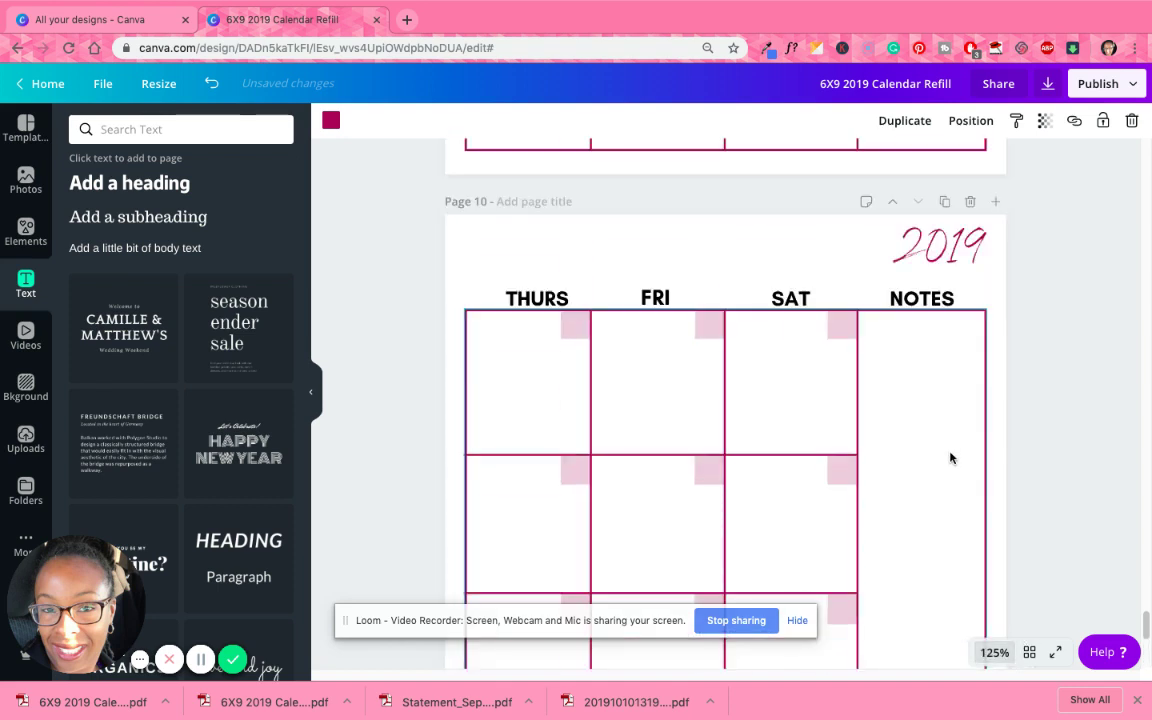
{"action": "scroll", "coordinate": [951, 458], "scroll_direction": "down", "scroll_amount": 4}
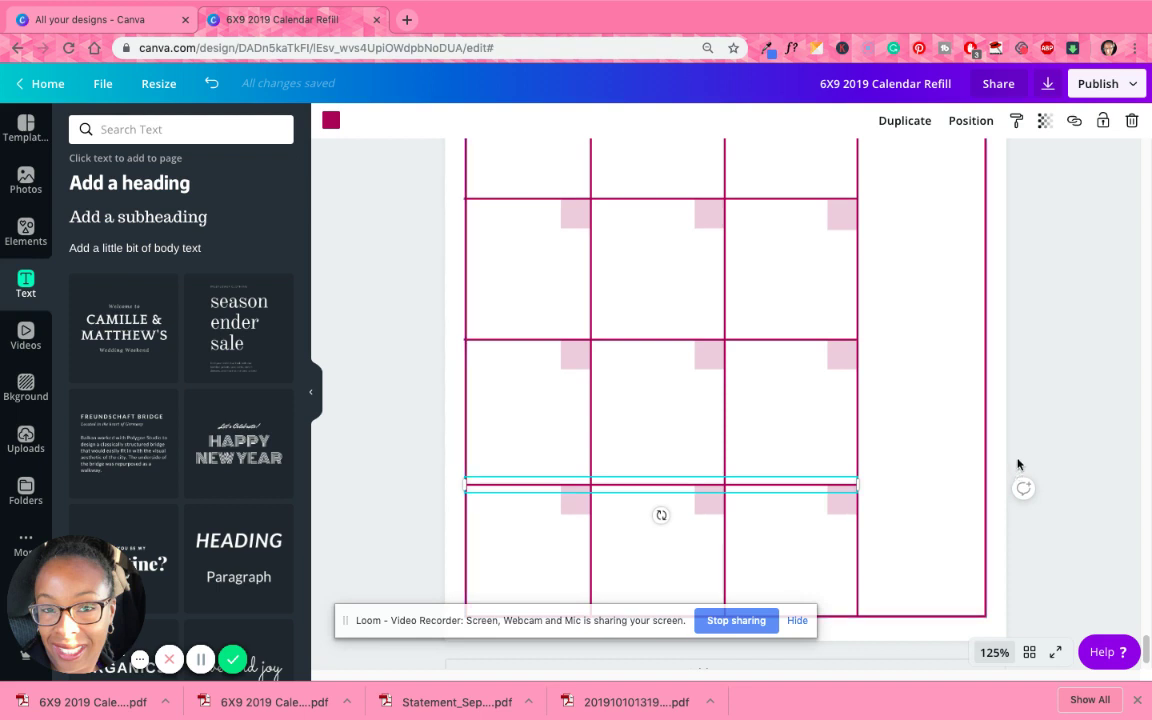
{"action": "left_click", "coordinate": [955, 452]}
{"action": "left_click", "coordinate": [1000, 653]}
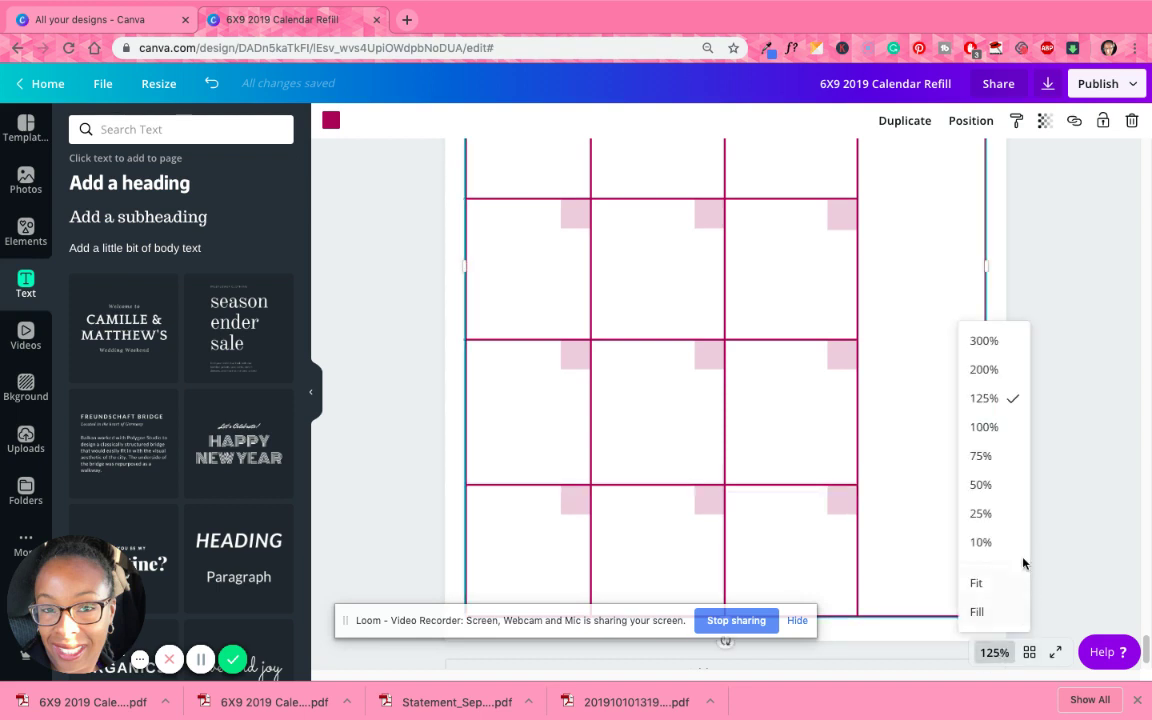
{"action": "left_click", "coordinate": [980, 584]}
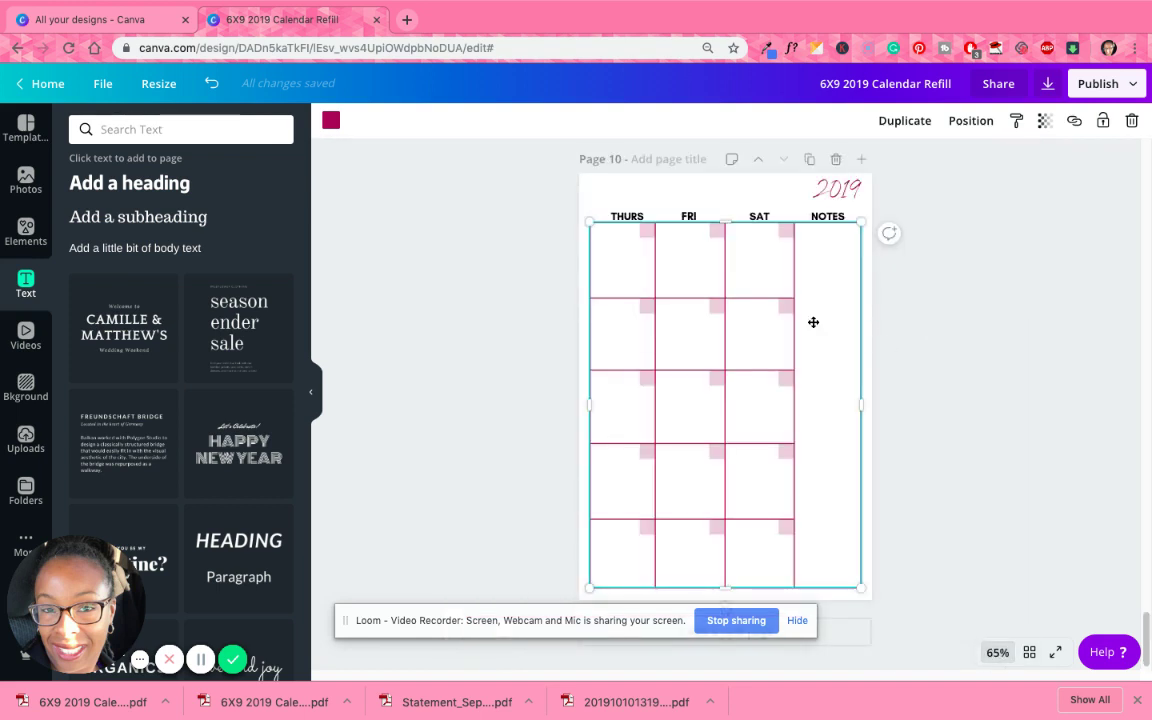
Duplicate the first inner row line and shorten and place the copy as a writing line just below the NOTES heading.
{"action": "left_click", "coordinate": [743, 299]}
{"action": "left_click", "coordinate": [897, 121]}
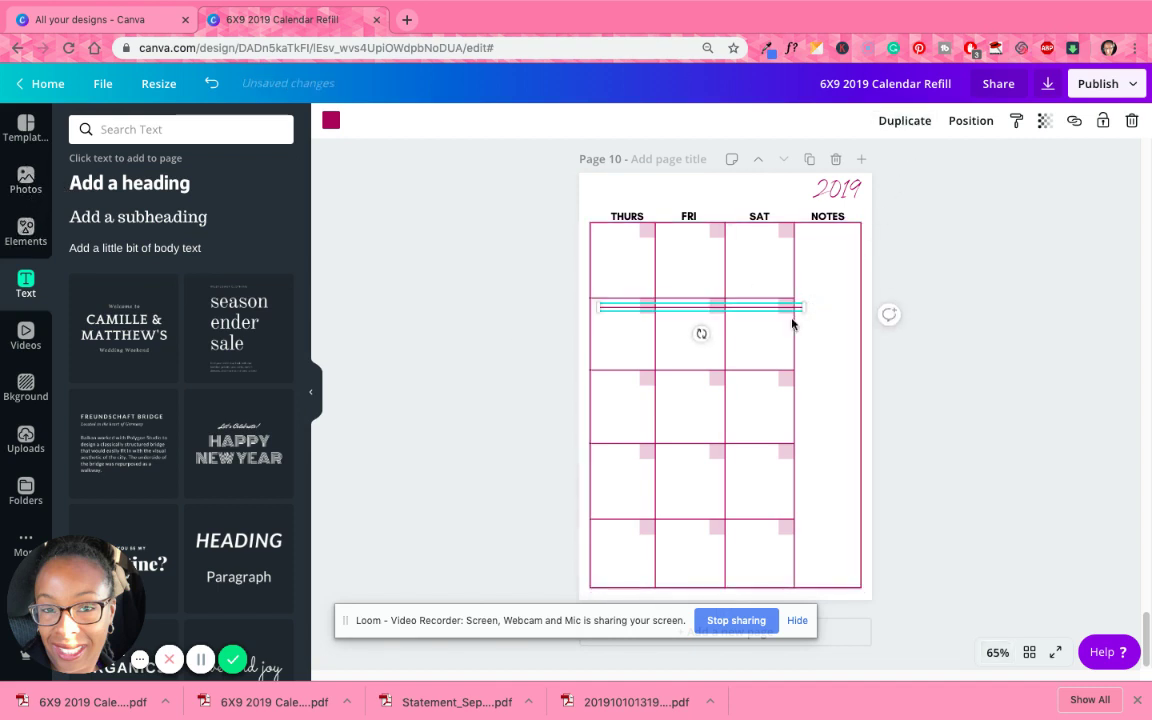
{"action": "left_click_drag", "start_coordinate": [598, 307], "coordinate": [852, 243]}
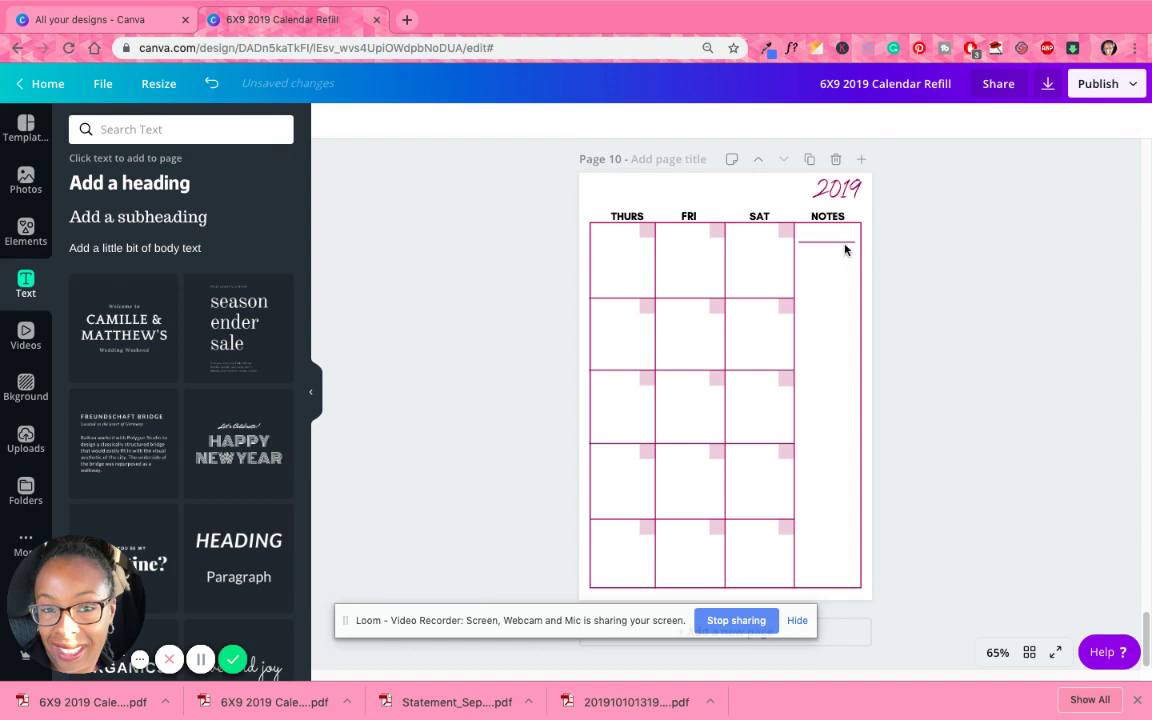
{"action": "left_click_drag", "start_coordinate": [852, 241], "coordinate": [854, 241]}
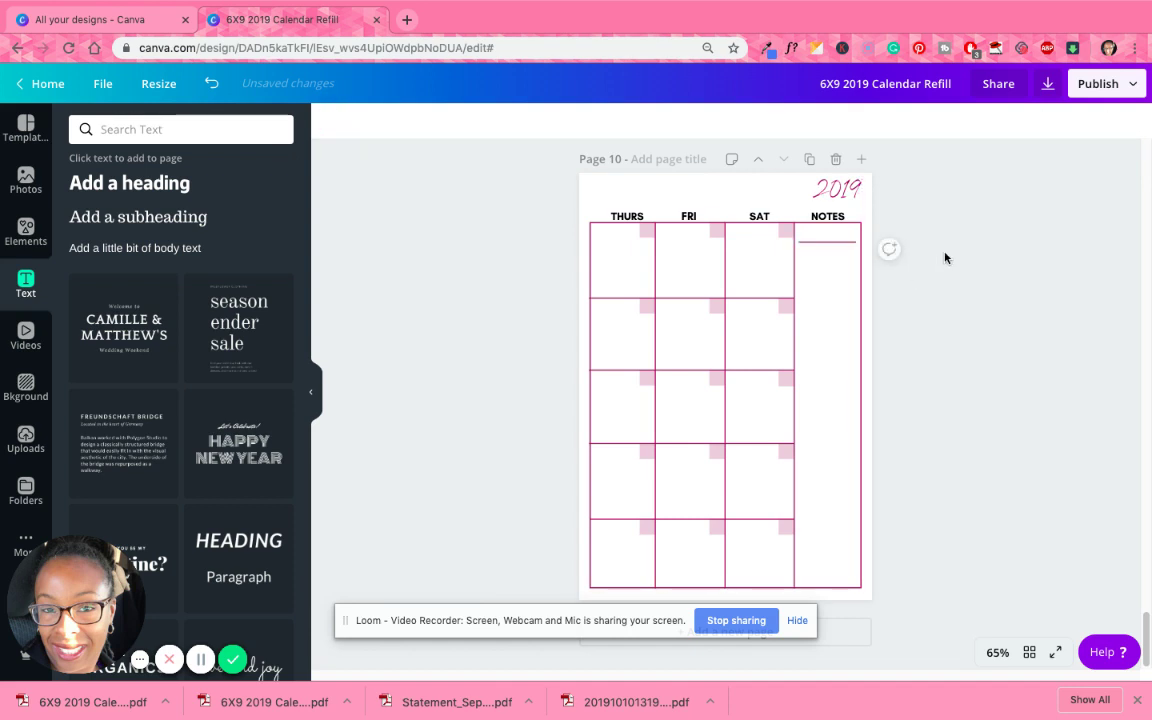
{"action": "left_click", "coordinate": [943, 257]}
Duplicate the short writing line in the NOTES column four times.
{"action": "left_click", "coordinate": [836, 242]}
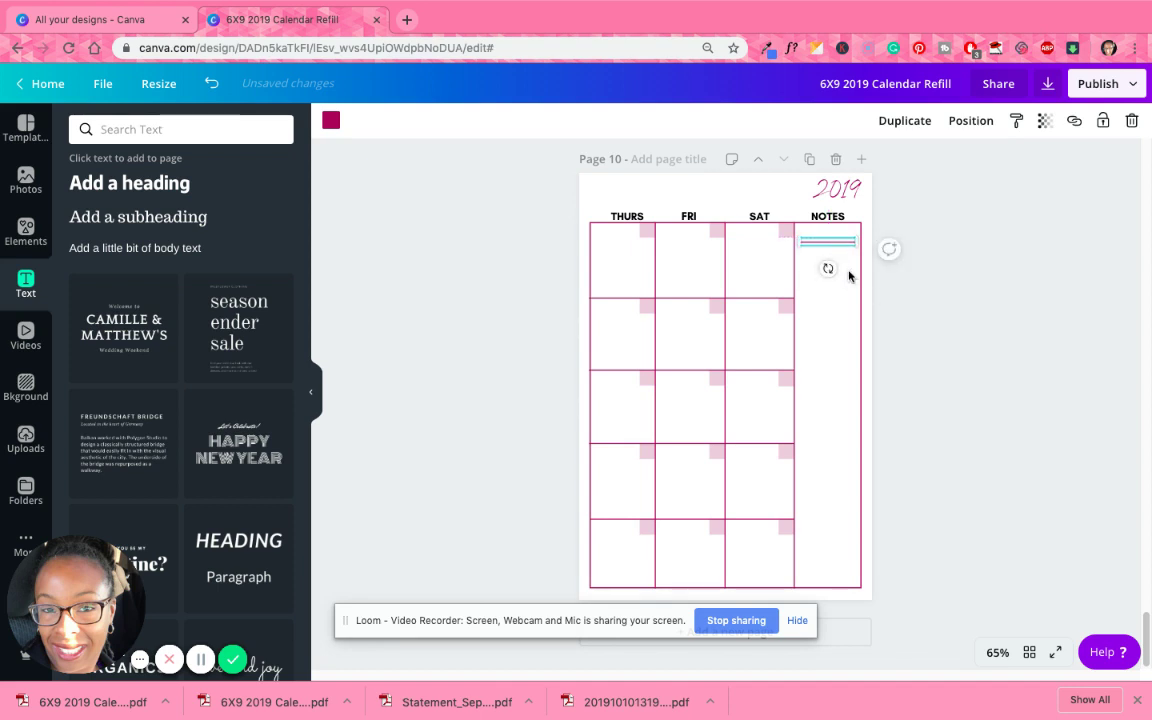
{"action": "left_click", "coordinate": [887, 122]}
{"action": "left_click", "coordinate": [887, 122]}
{"action": "left_click", "coordinate": [887, 122]}
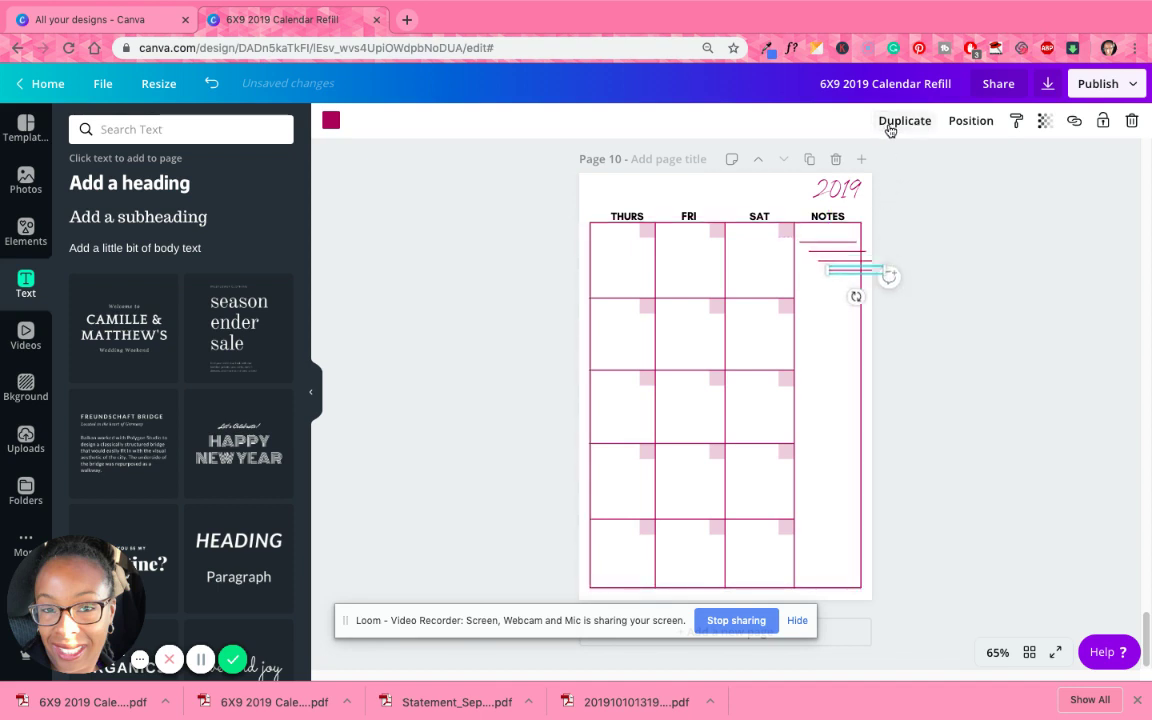
{"action": "left_click", "coordinate": [887, 122]}
{"action": "left_click_drag", "start_coordinate": [839, 284], "coordinate": [841, 284]}
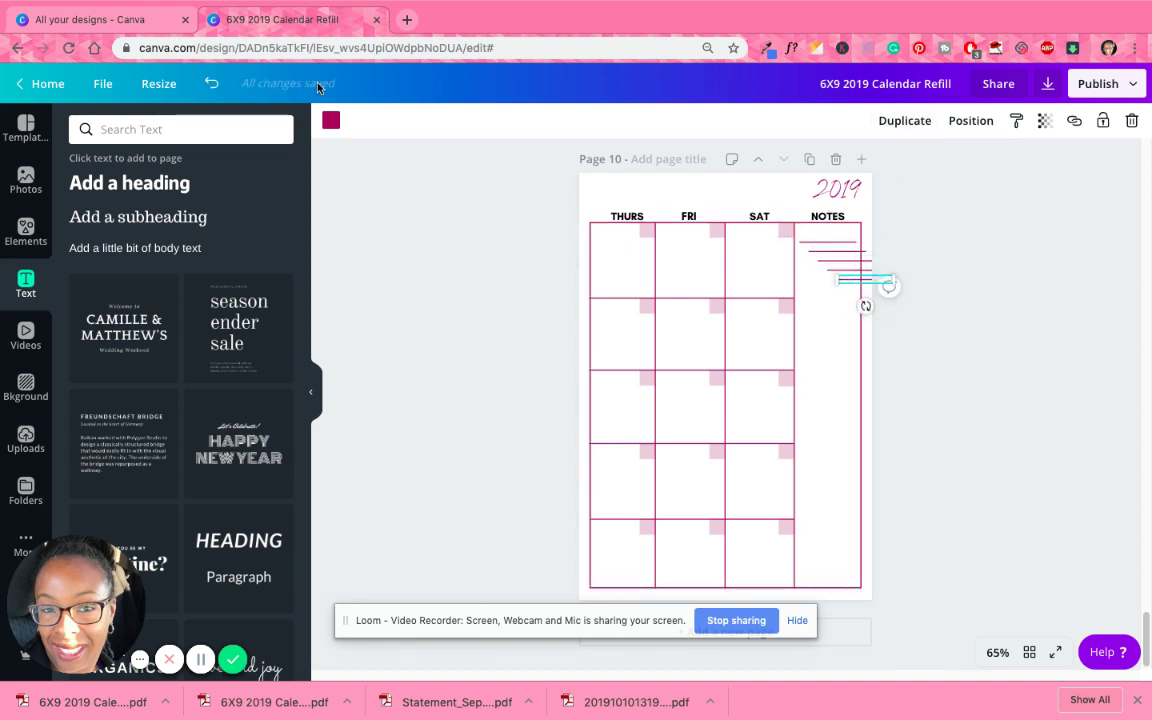
{"action": "left_click", "coordinate": [210, 86]}
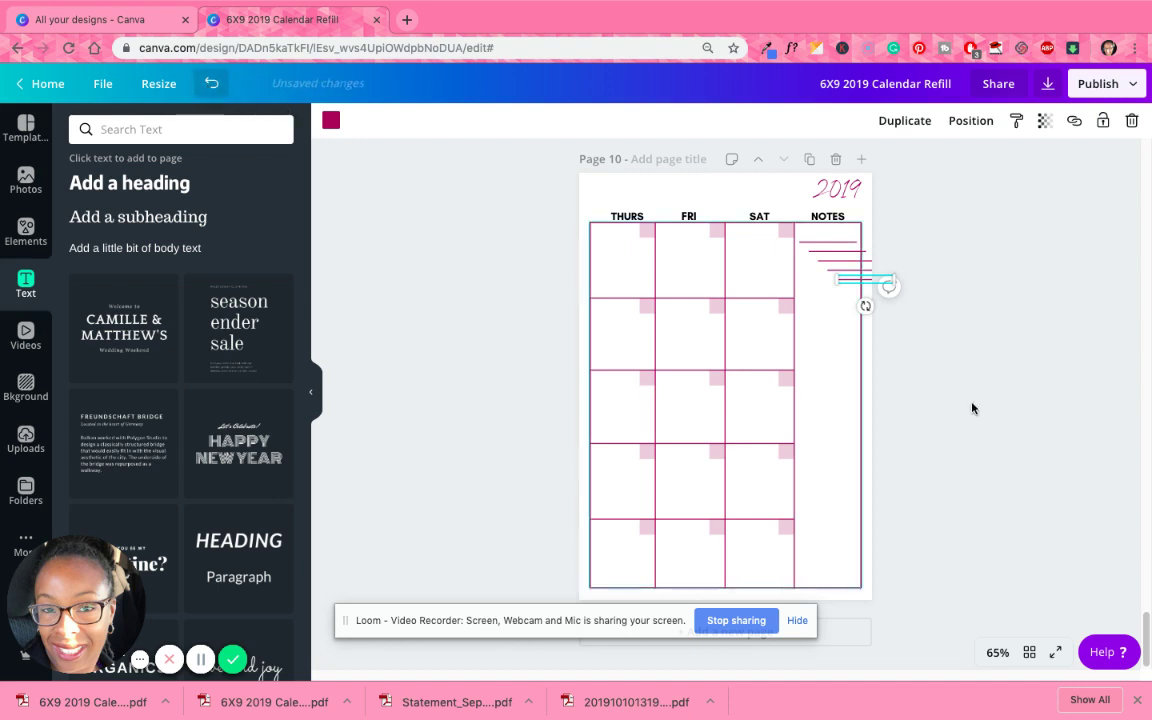
Align the duplicated writing lines beneath the first one in the NOTES column at regular spacing.
{"action": "mouse_move", "coordinate": [817, 313]}
{"action": "left_mouse_down"}
{"action": "mouse_move", "coordinate": [805, 335]}
{"action": "mouse_move", "coordinate": [856, 296]}
{"action": "mouse_move", "coordinate": [824, 296]}
{"action": "left_mouse_up"}
{"action": "left_click_drag", "start_coordinate": [828, 267], "coordinate": [823, 314]}
{"action": "left_click", "coordinate": [820, 319]}
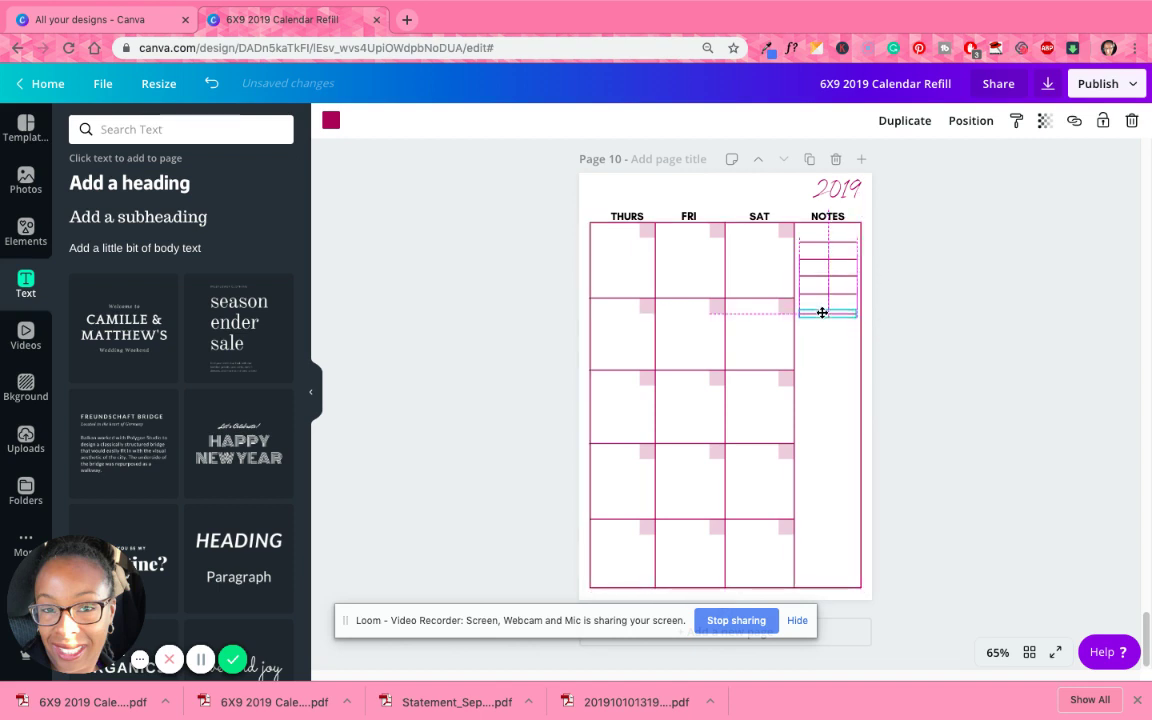
{"action": "left_click", "coordinate": [905, 347]}
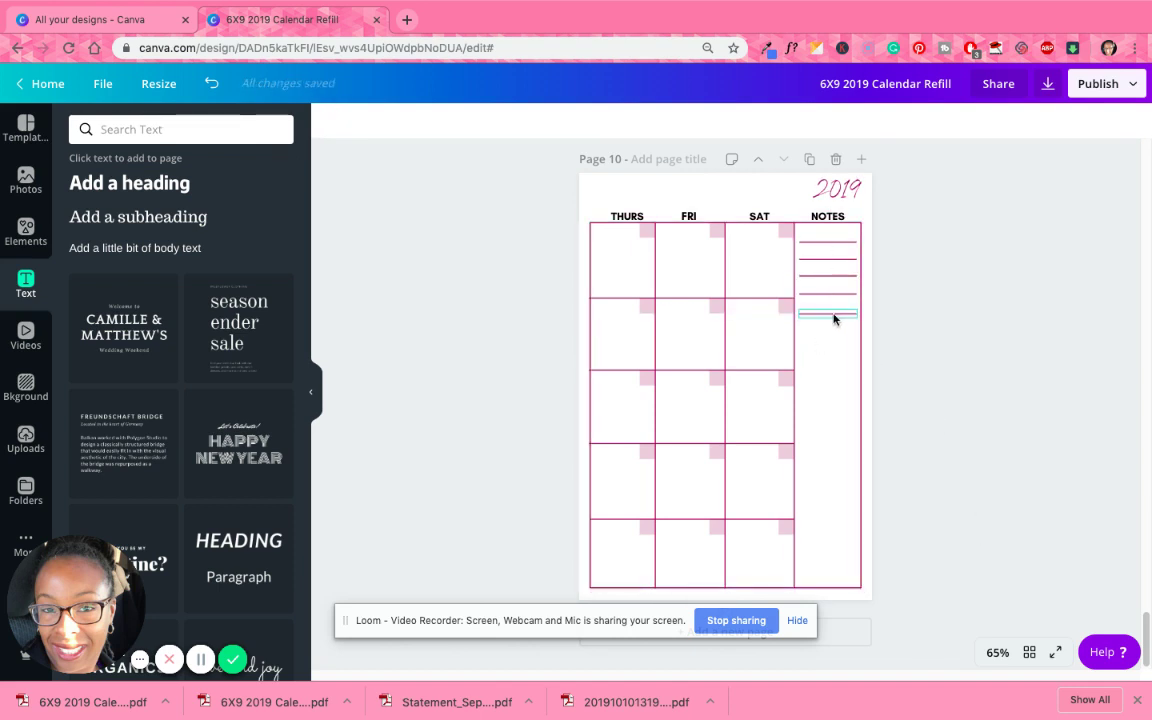
{"action": "left_click_drag", "start_coordinate": [829, 314], "coordinate": [837, 315]}
{"action": "left_click", "coordinate": [915, 334]}
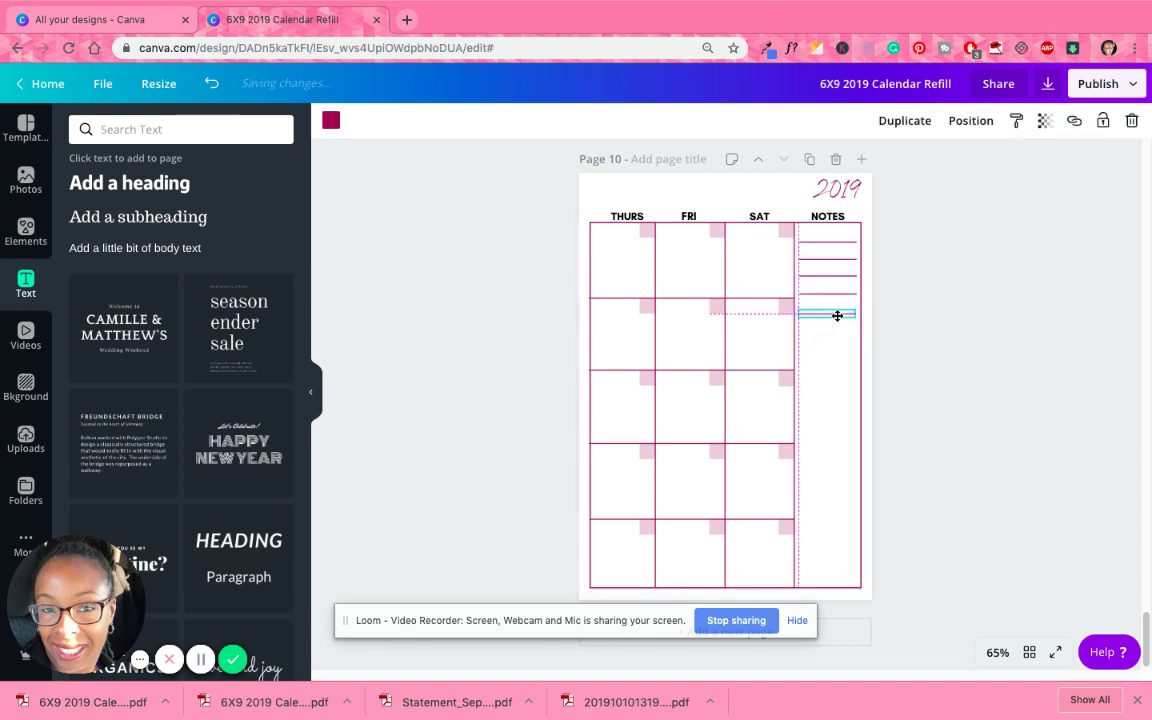
Remove the fifth writing line and group the remaining four lines in the NOTES column.
{"action": "left_click_drag", "start_coordinate": [838, 315], "coordinate": [841, 244]}
{"action": "left_click", "coordinate": [820, 307]}
{"action": "left_click", "coordinate": [821, 316]}
{"action": "left_click", "coordinate": [849, 270], "text": "shift"}
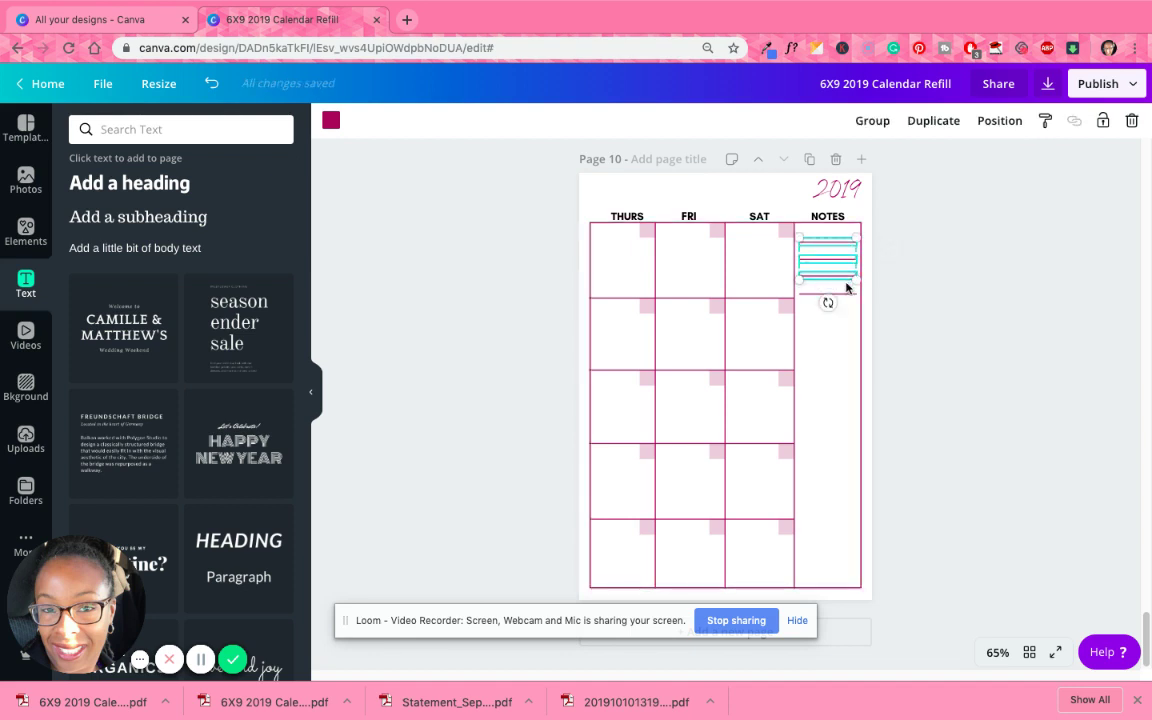
{"action": "left_click", "coordinate": [847, 292], "text": "shift"}
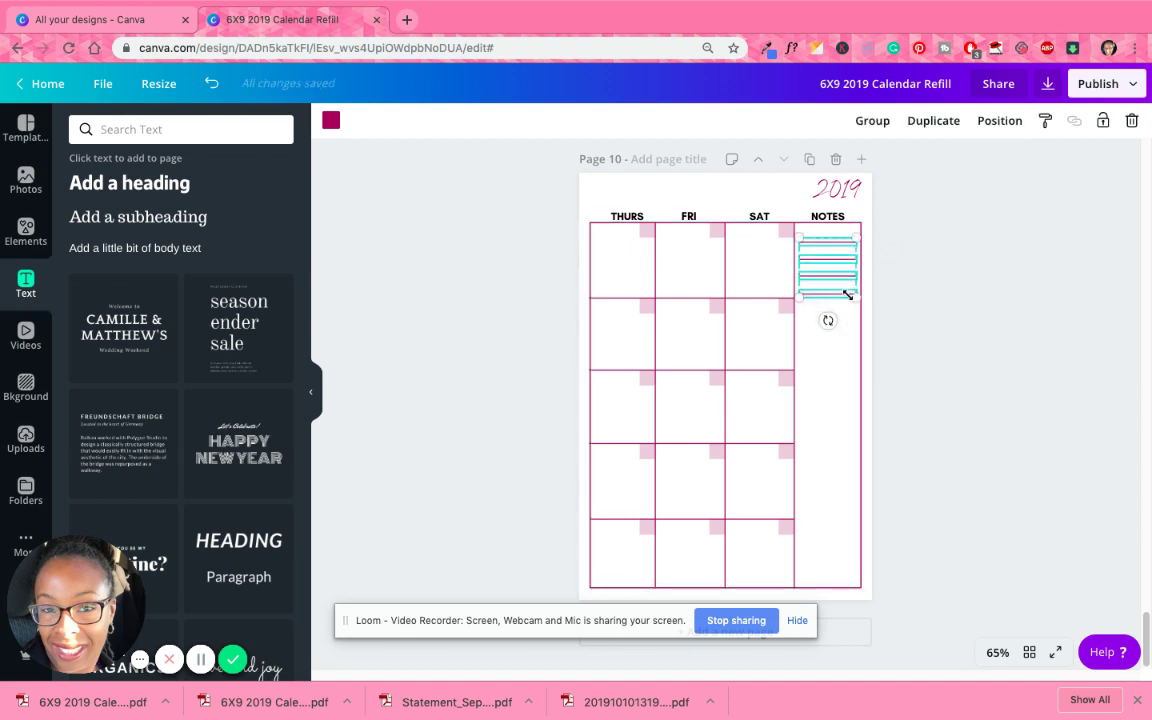
{"action": "left_click", "coordinate": [874, 124]}
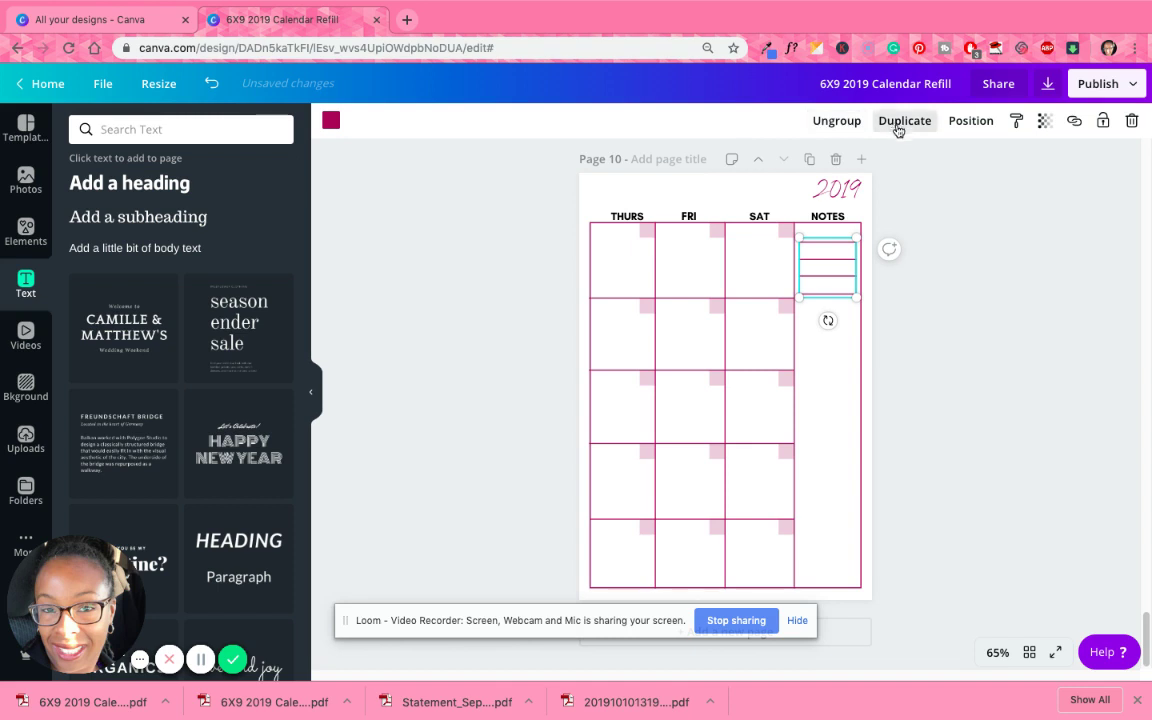
Duplicate the four-line group four times and stack the copies at matching spacing down the full NOTES column.
{"action": "left_click", "coordinate": [898, 130]}
{"action": "left_click_drag", "start_coordinate": [836, 257], "coordinate": [841, 383]}
{"action": "left_click", "coordinate": [836, 337]}
{"action": "left_click", "coordinate": [894, 121]}
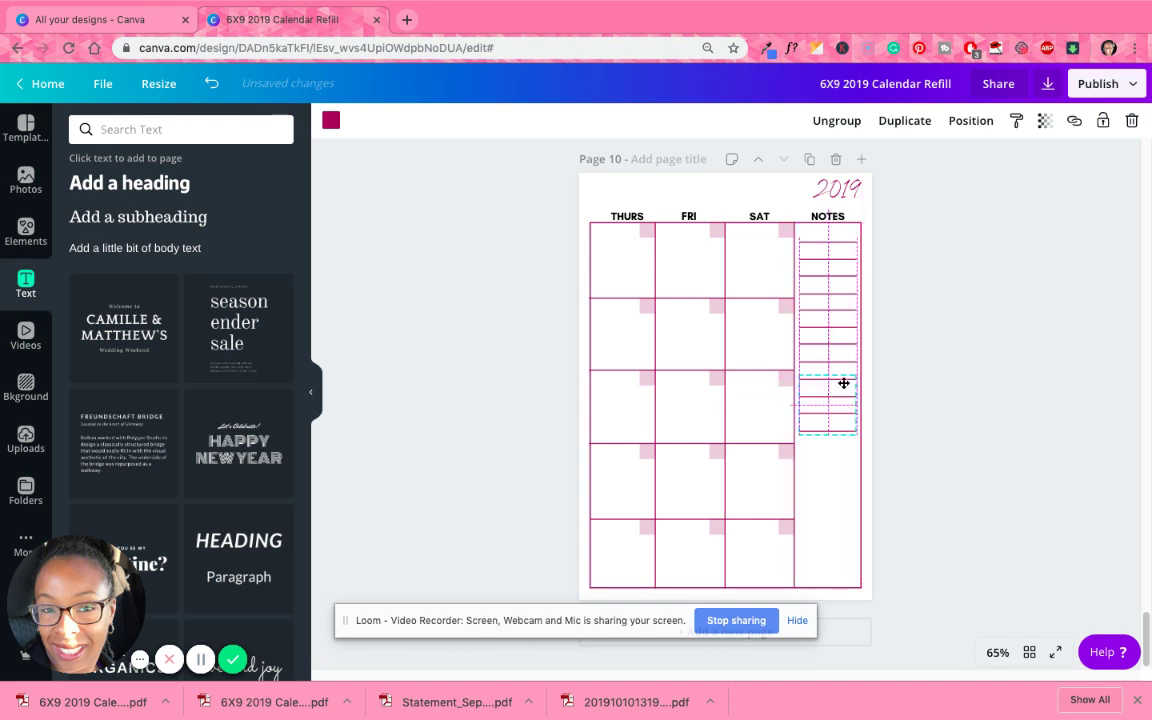
{"action": "left_click", "coordinate": [896, 121]}
{"action": "left_click_drag", "start_coordinate": [836, 447], "coordinate": [836, 474]}
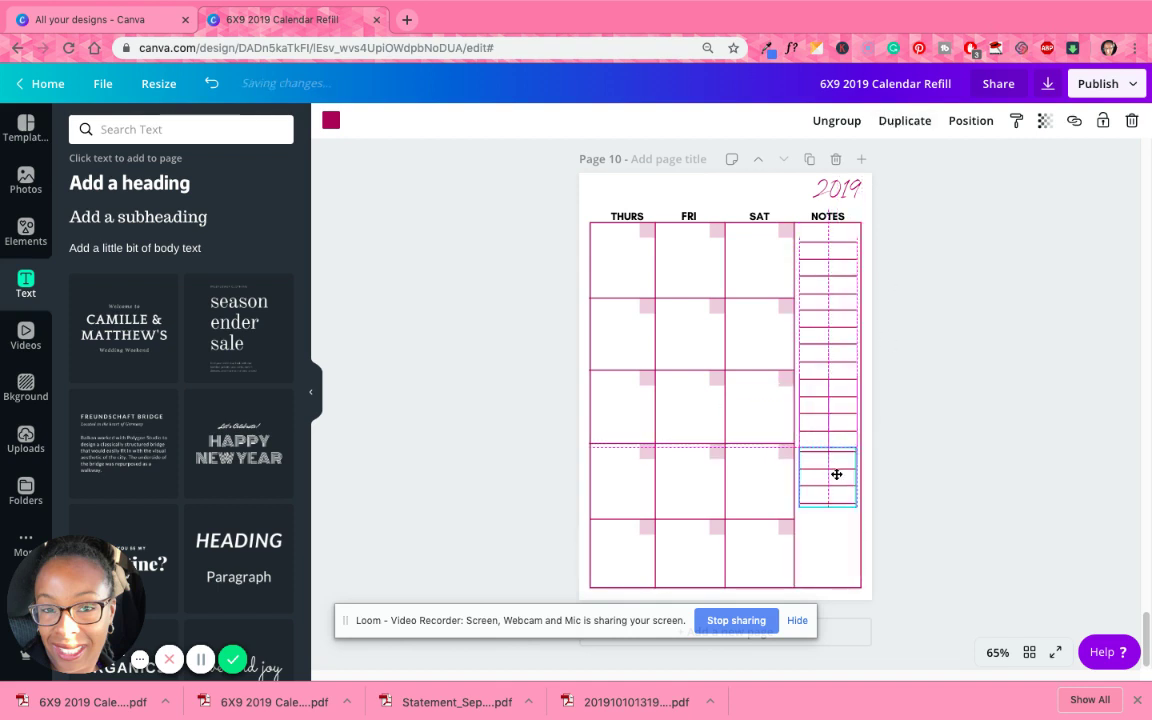
{"action": "left_click", "coordinate": [906, 482]}
{"action": "left_click_drag", "start_coordinate": [832, 475], "coordinate": [840, 474]}
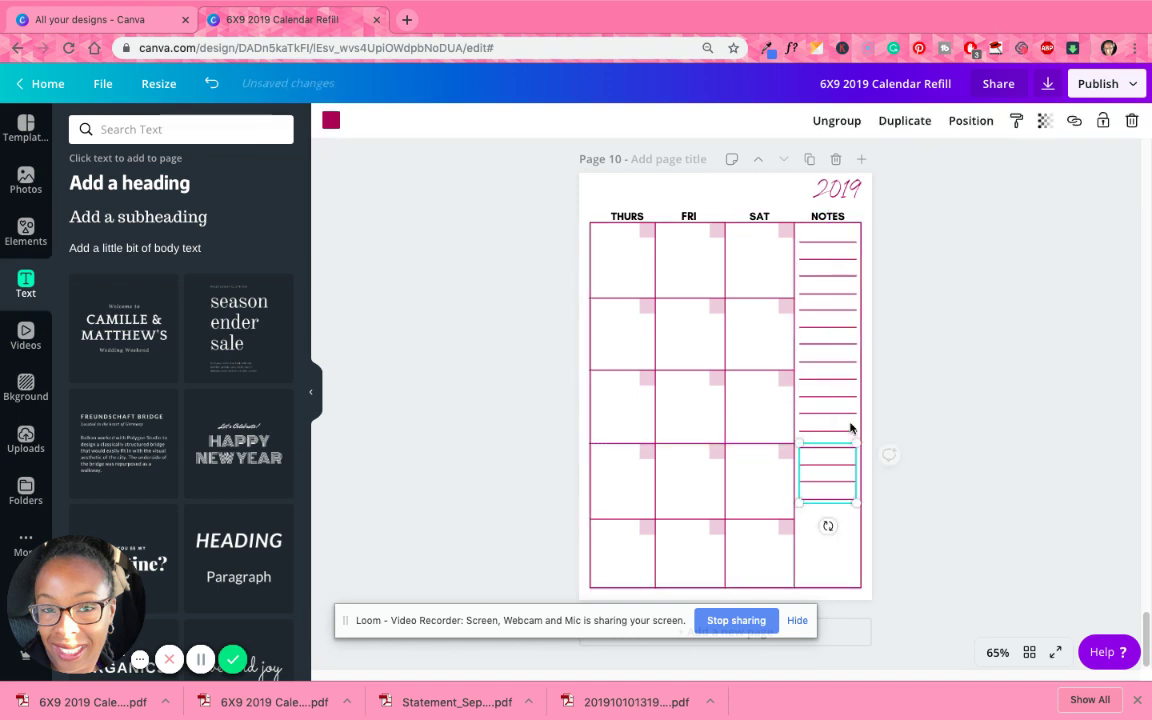
{"action": "left_click", "coordinate": [914, 123]}
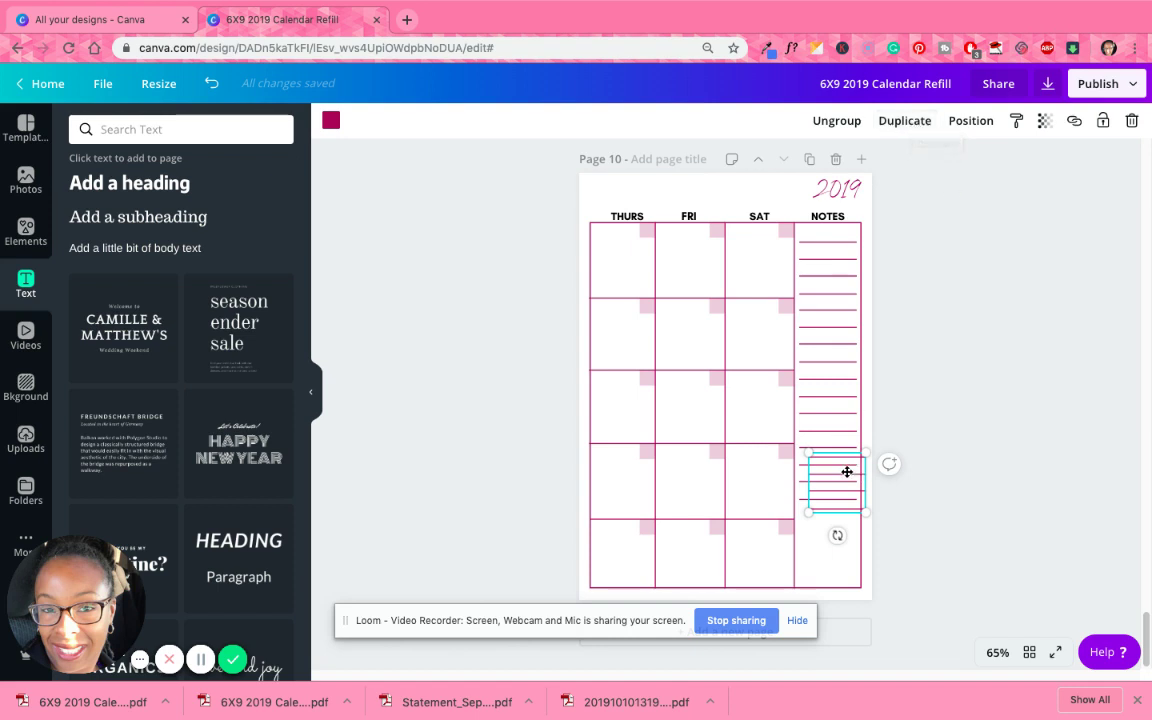
{"action": "left_click_drag", "start_coordinate": [846, 470], "coordinate": [837, 535]}
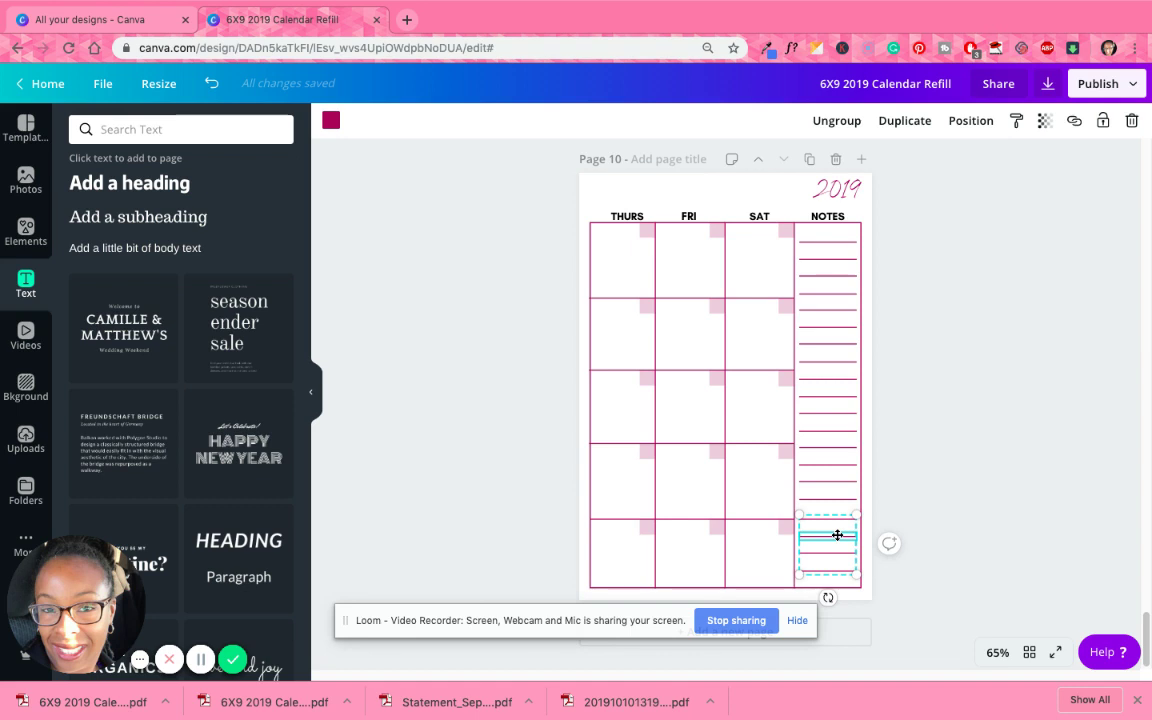
Shift the stacked writing lines slightly down so they sit balanced within the NOTES column.
{"action": "left_click_drag", "start_coordinate": [837, 535], "coordinate": [828, 285]}
{"action": "left_click", "coordinate": [972, 576]}
{"action": "left_click", "coordinate": [968, 332]}
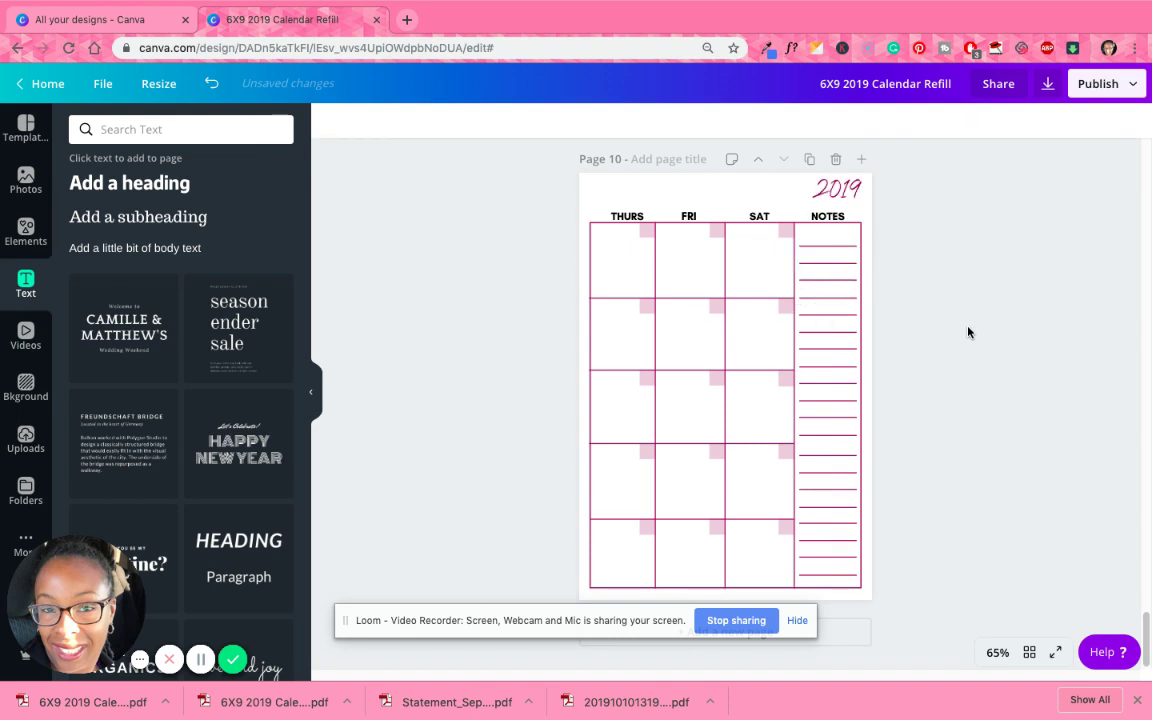
Show all pages of the design in the grid overview.
{"action": "left_click", "coordinate": [1029, 653]}
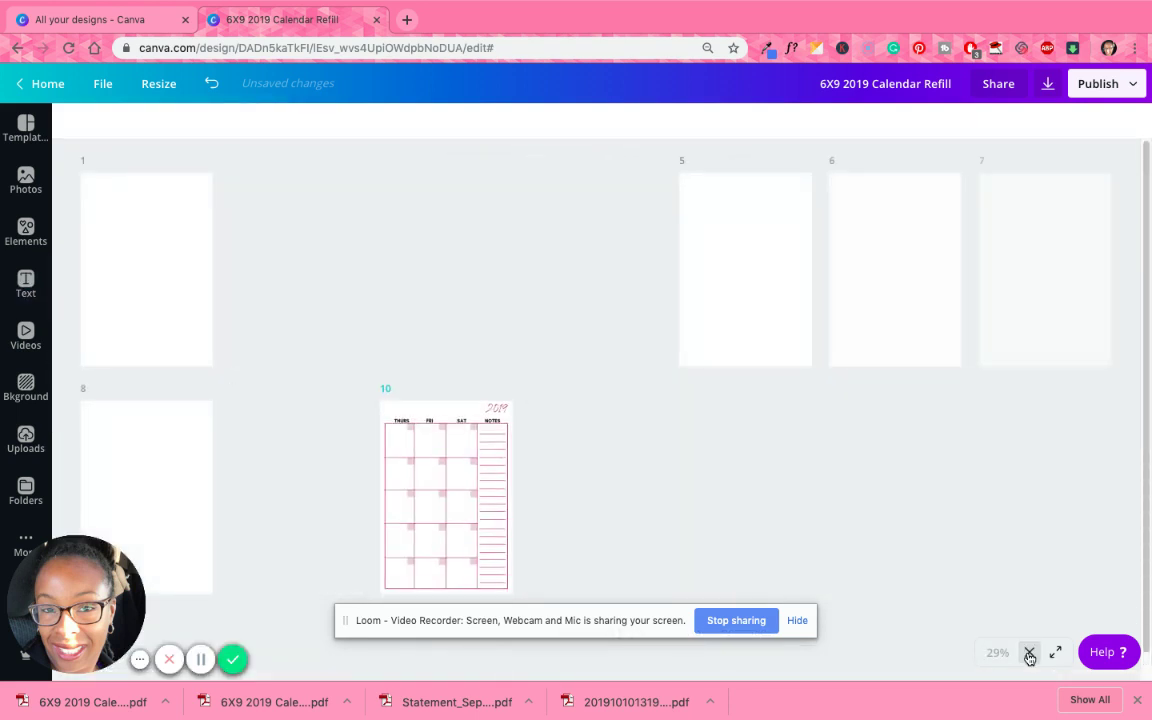